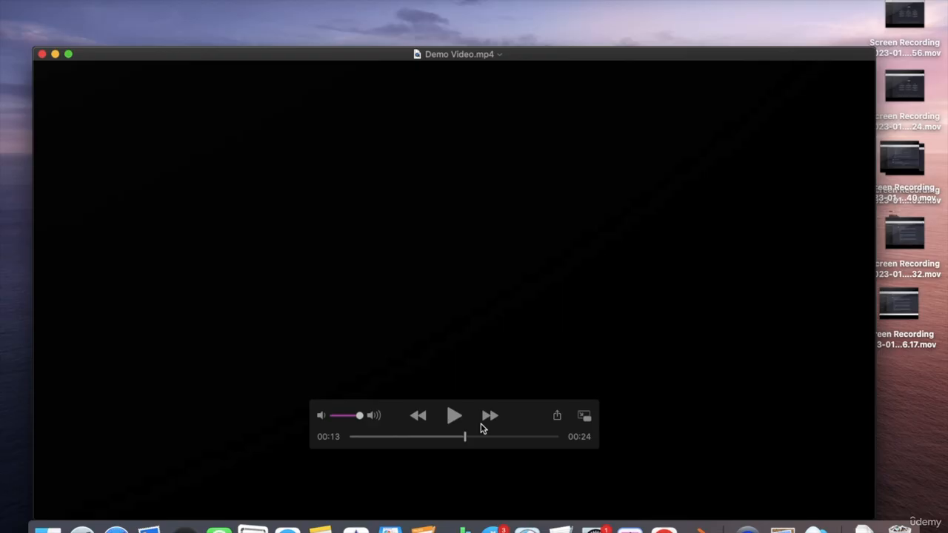
Scrub back slightly in the Demo Video.mp4 preview and close it.
{"action": "mouse_move", "coordinate": [464, 437]}
{"action": "left_mouse_down"}
{"action": "mouse_move", "coordinate": [493, 438]}
{"action": "mouse_move", "coordinate": [451, 437]}
{"action": "left_mouse_up"}
{"action": "left_click", "coordinate": [42, 54]}
{"action": "left_click", "coordinate": [698, 306]}
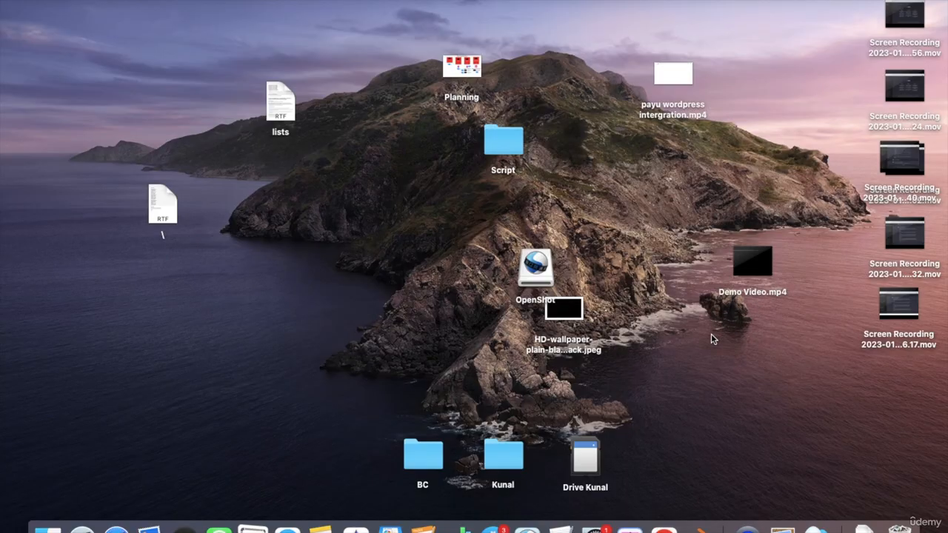
Switch to the Chrome browser and open my-link.in/canva.
{"action": "key", "text": "ctrl+Right"}
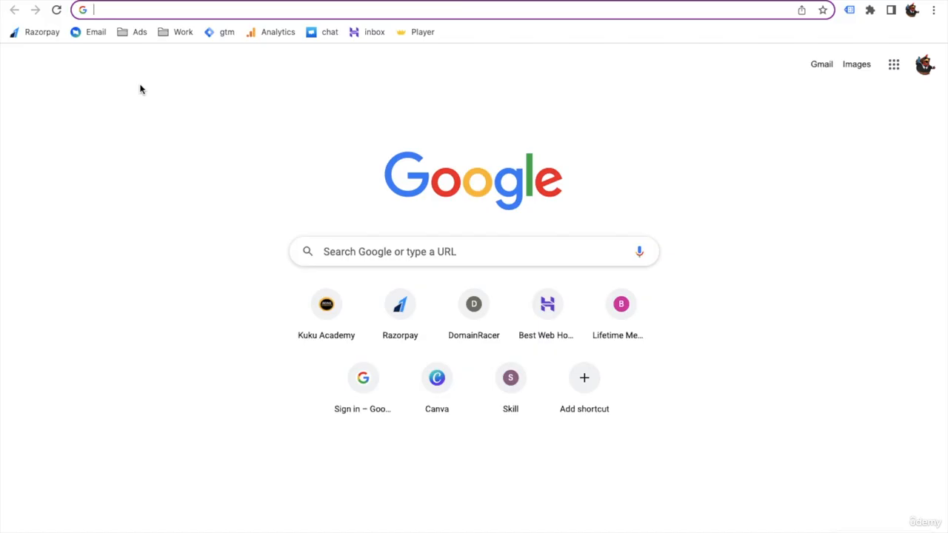
{"action": "type", "text": "my"}
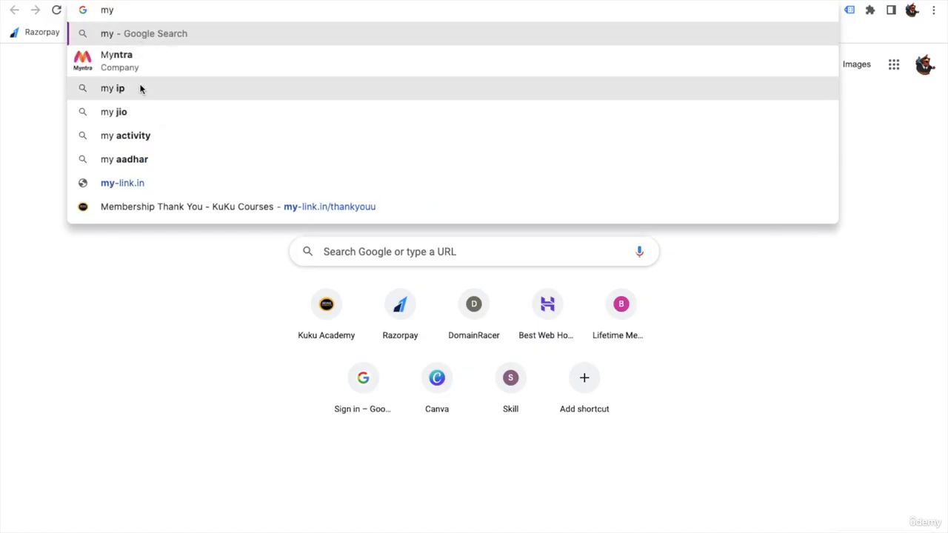
{"action": "type", "text": "-link."}
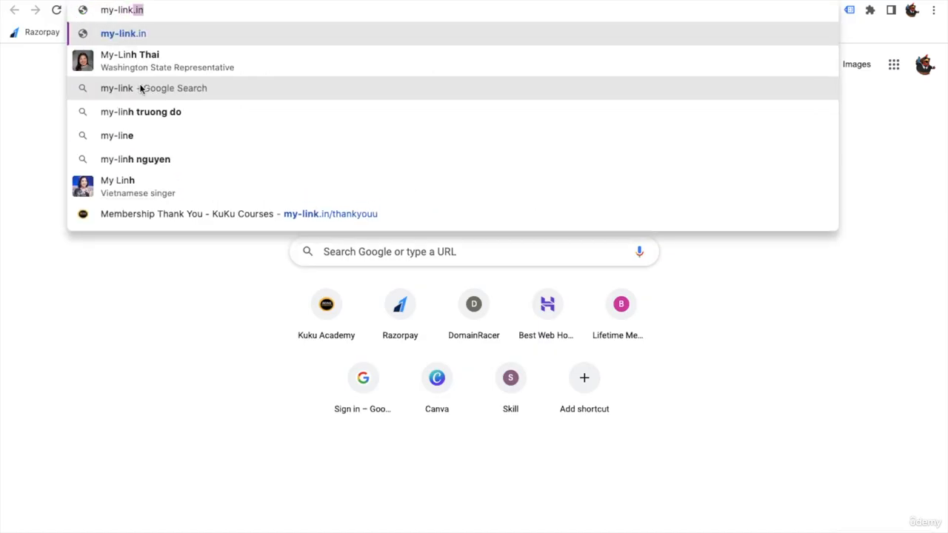
{"action": "type", "text": "in"}
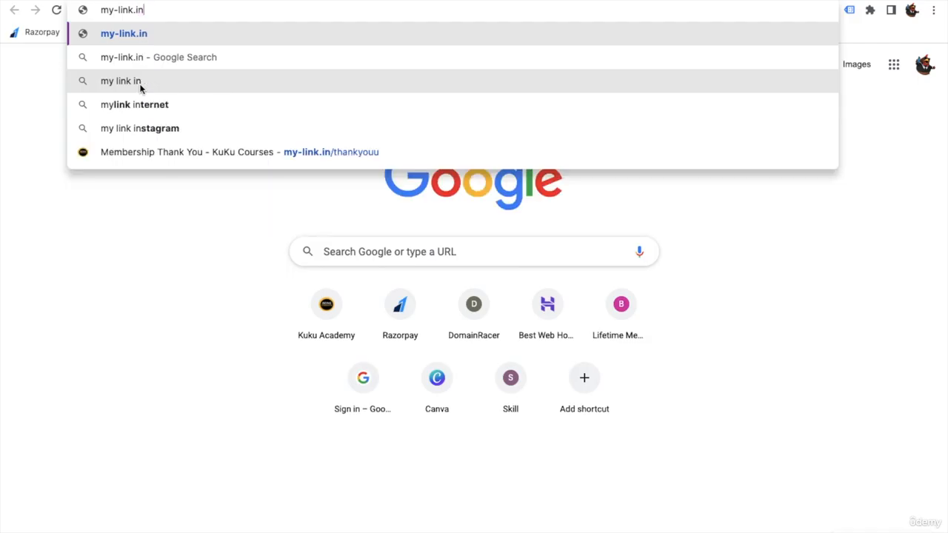
{"action": "type", "text": "/canva"}
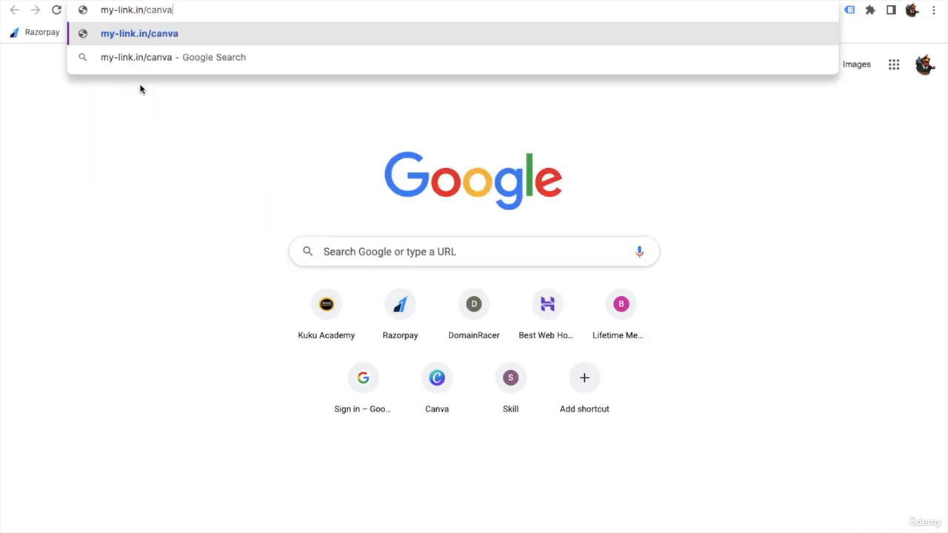
{"action": "key", "text": "Return"}
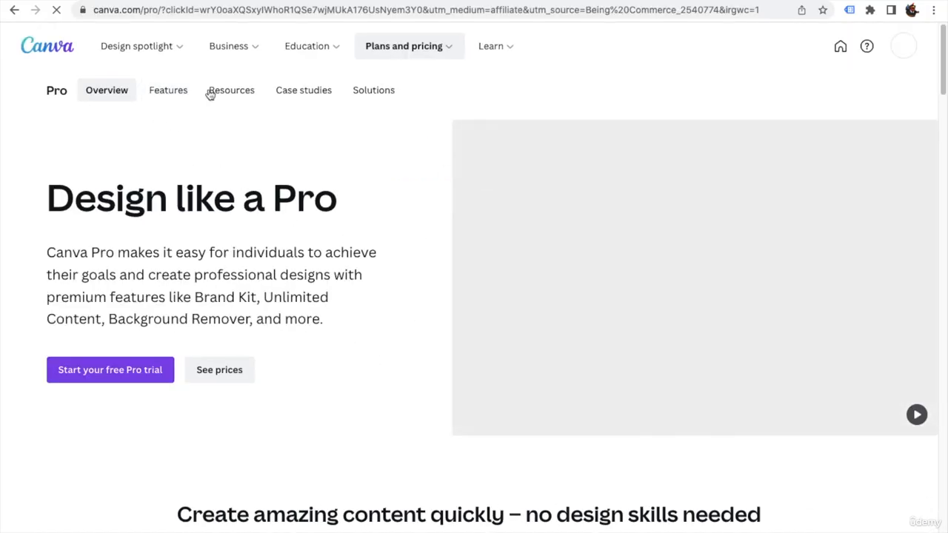
Look through the Canva Pro overview page and examine the prices and features of the Free and Pro plans.
{"action": "mouse_move", "coordinate": [229, 46]}
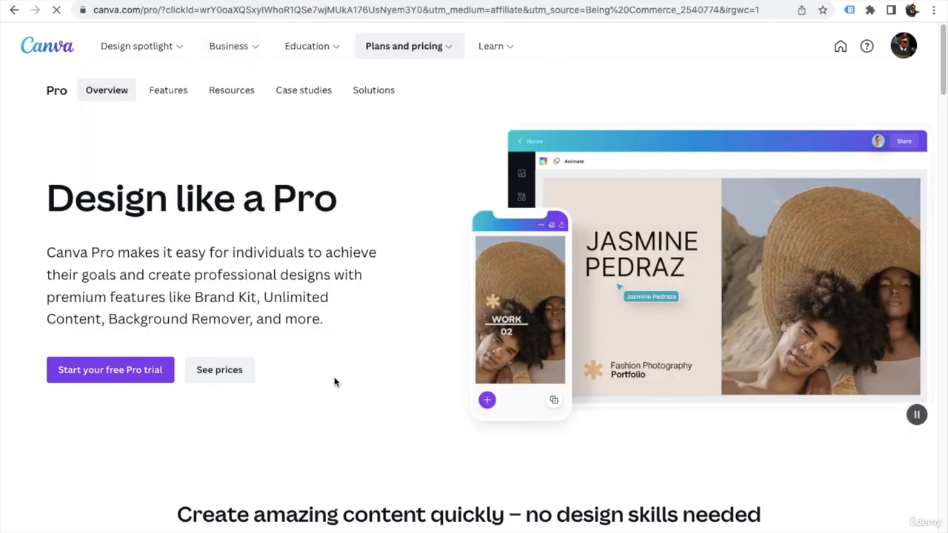
{"action": "scroll", "coordinate": [329, 370], "scroll_direction": "down", "scroll_amount": 10}
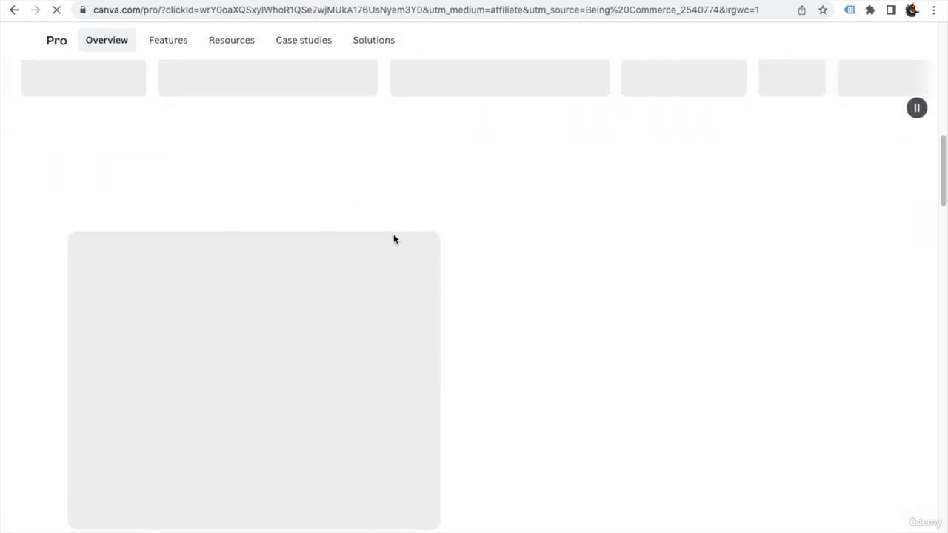
{"action": "scroll", "coordinate": [484, 260], "scroll_direction": "up", "scroll_amount": 10}
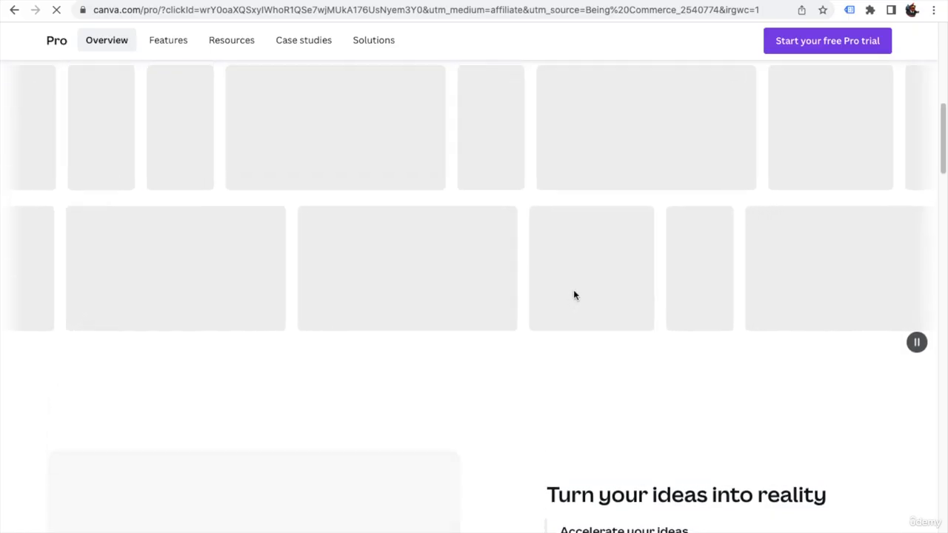
{"action": "scroll", "coordinate": [471, 220], "scroll_direction": "up", "scroll_amount": 1}
{"action": "scroll", "coordinate": [348, 275], "scroll_direction": "down", "scroll_amount": 1}
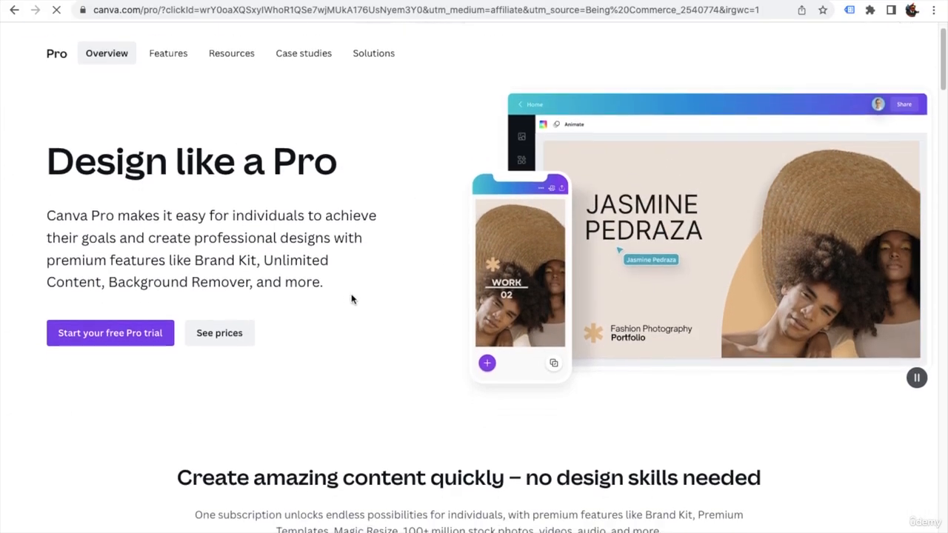
{"action": "left_click", "coordinate": [224, 334]}
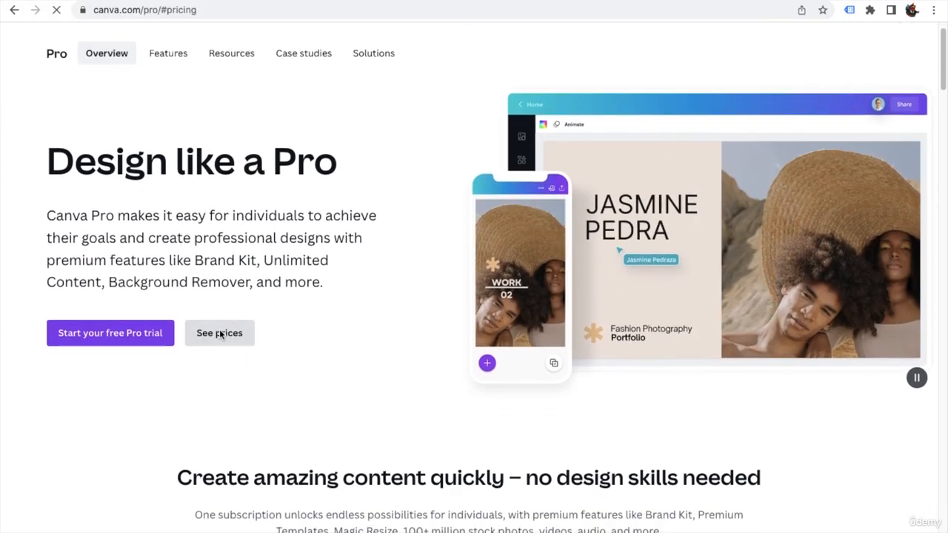
{"action": "scroll", "coordinate": [296, 344], "scroll_direction": "down", "scroll_amount": 2}
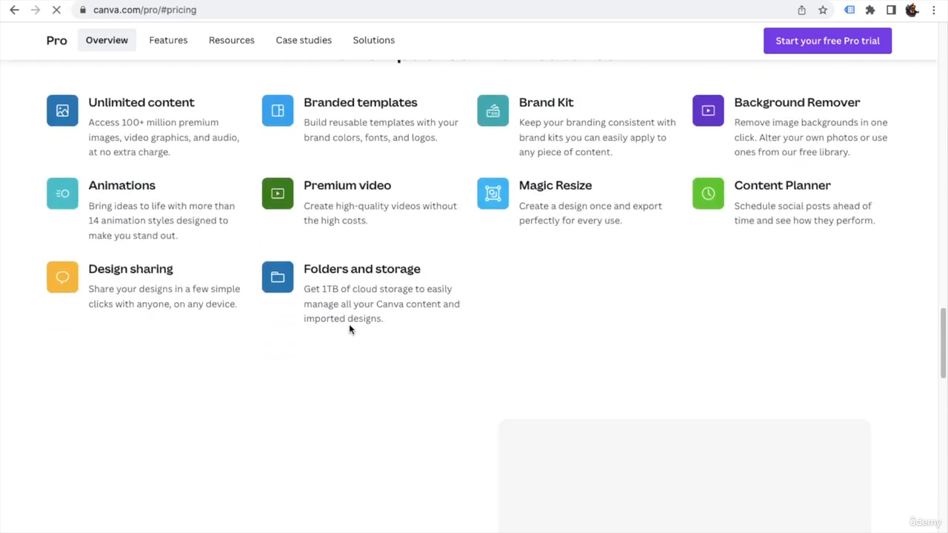
{"action": "scroll", "coordinate": [356, 326], "scroll_direction": "up", "scroll_amount": 1}
{"action": "scroll", "coordinate": [363, 324], "scroll_direction": "up", "scroll_amount": 14}
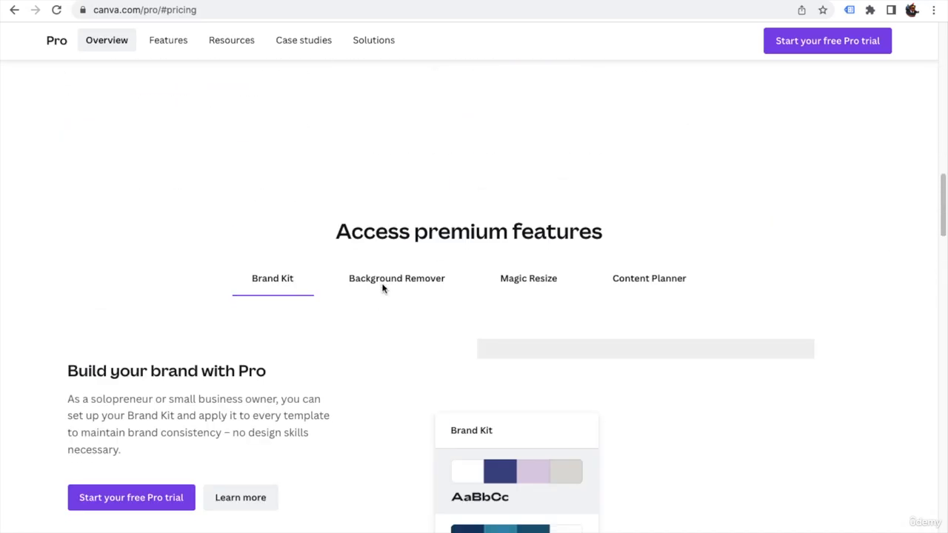
{"action": "scroll", "coordinate": [383, 289], "scroll_direction": "up", "scroll_amount": 1}
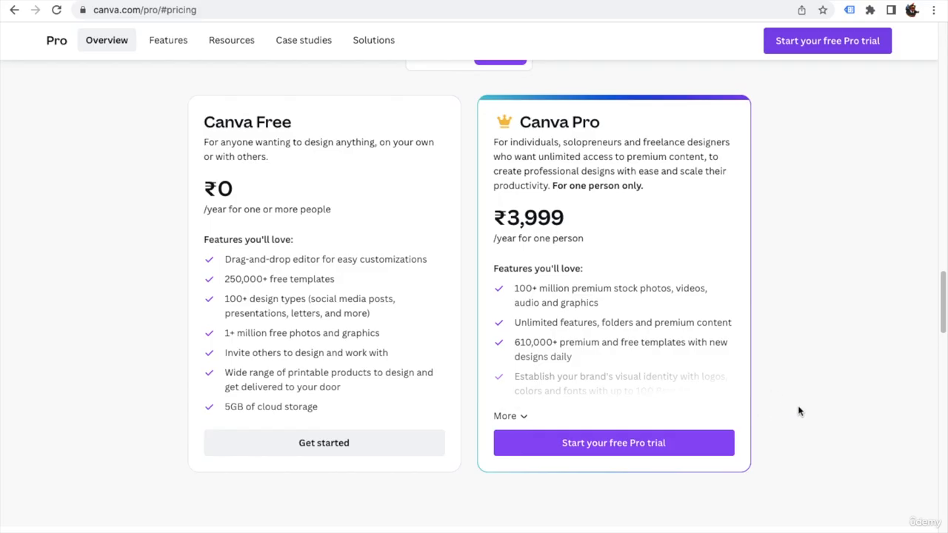
Try to start the free Canva Pro trial and dismiss the resulting dialog.
{"action": "left_click", "coordinate": [638, 454]}
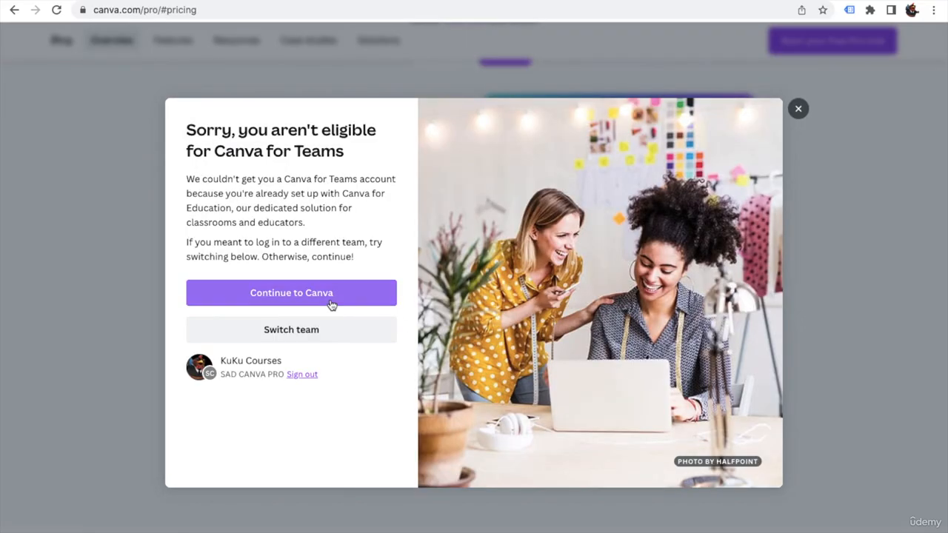
{"action": "left_click", "coordinate": [799, 110]}
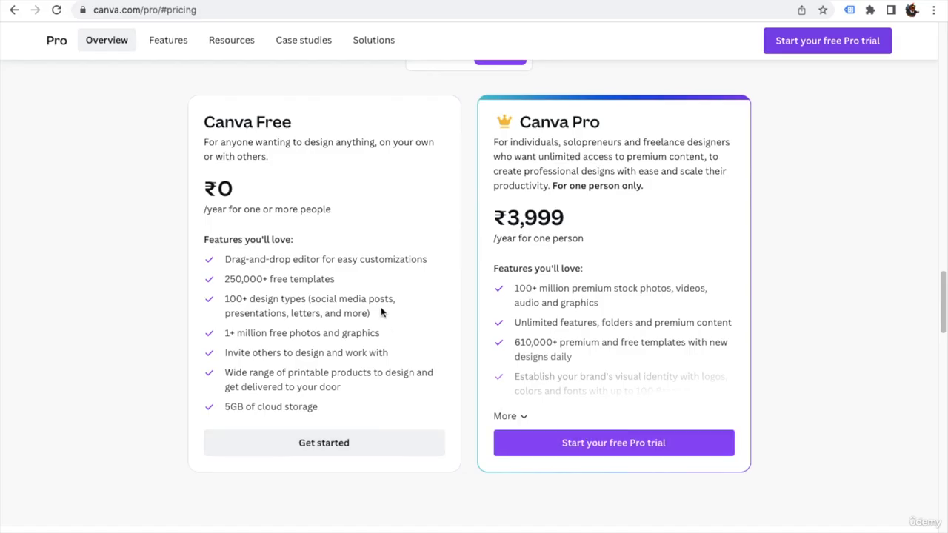
Go to the Canva home page and create a blank YouTube Video design from the video formats.
{"action": "left_click", "coordinate": [67, 30]}
{"action": "mouse_move", "coordinate": [285, 313]}
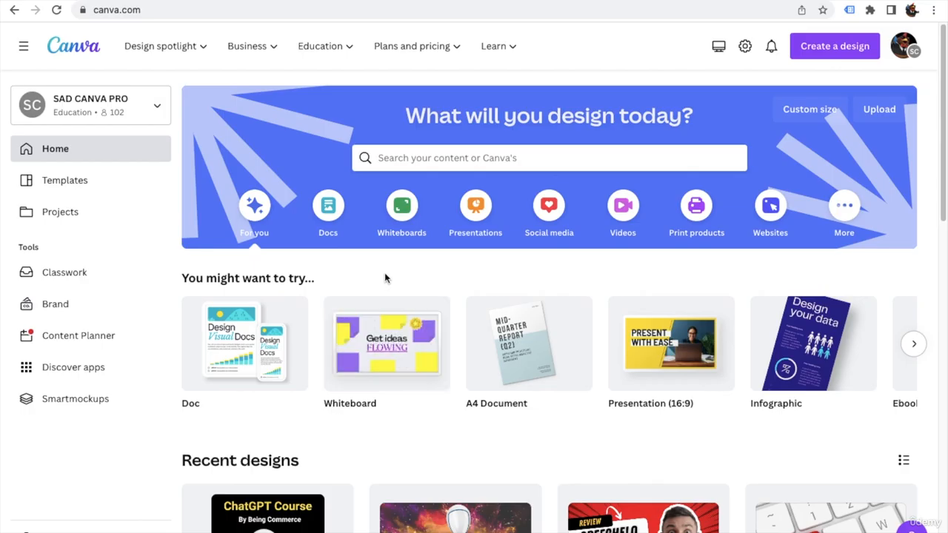
{"action": "left_click", "coordinate": [624, 214]}
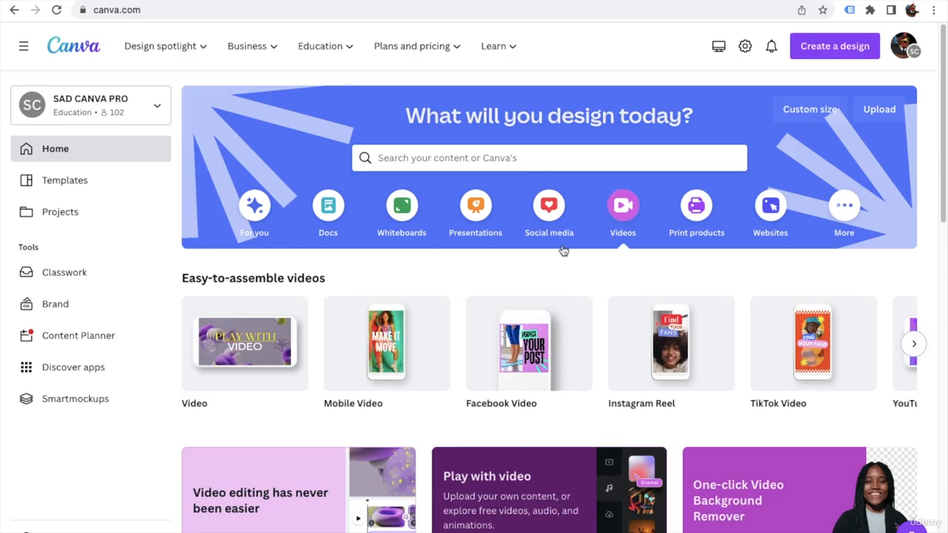
{"action": "scroll", "coordinate": [637, 348], "scroll_direction": "right", "scroll_amount": 3}
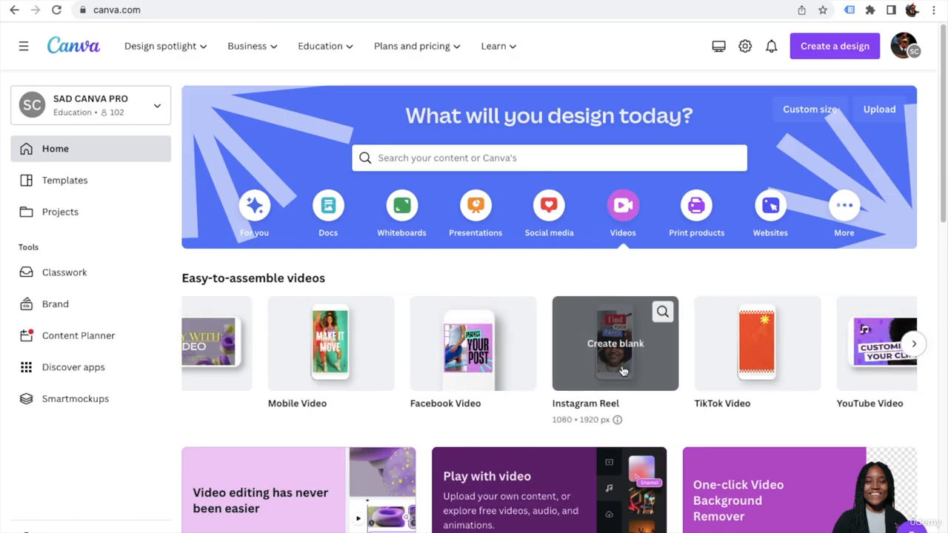
{"action": "scroll", "coordinate": [775, 374], "scroll_direction": "right", "scroll_amount": 1}
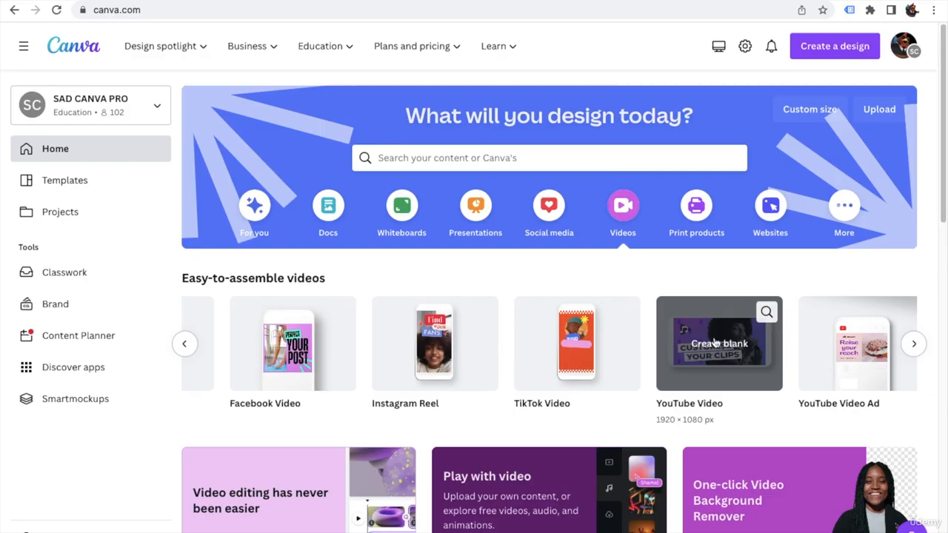
{"action": "left_click", "coordinate": [718, 344]}
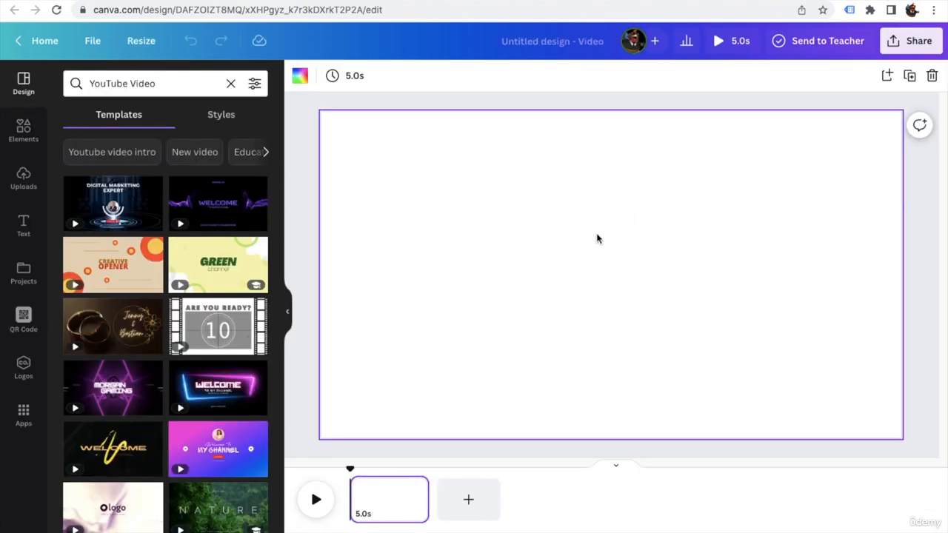
Switch to the desktop to locate Demo Video.mp4 and return to the Canva design.
{"action": "key", "text": "ctrl+Left"}
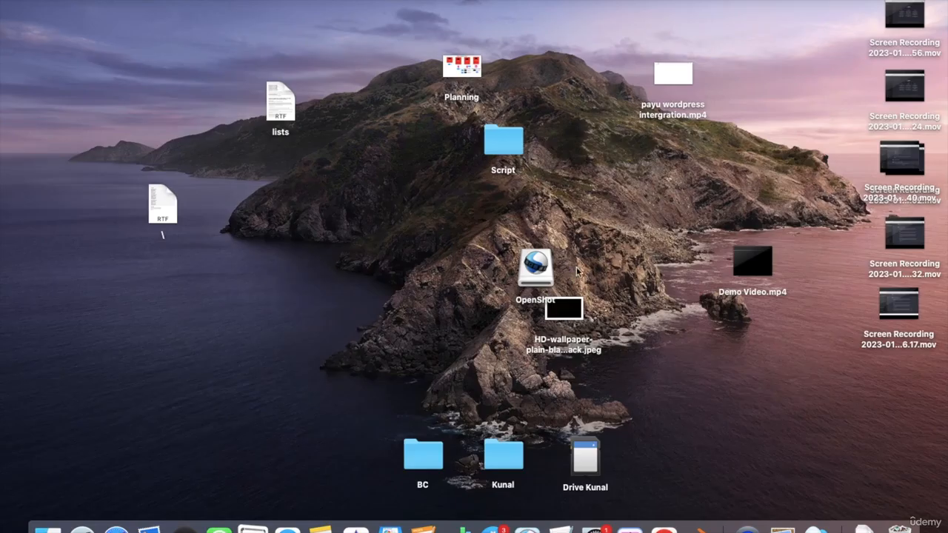
{"action": "left_click", "coordinate": [733, 295]}
{"action": "key", "text": "ctrl+Right"}
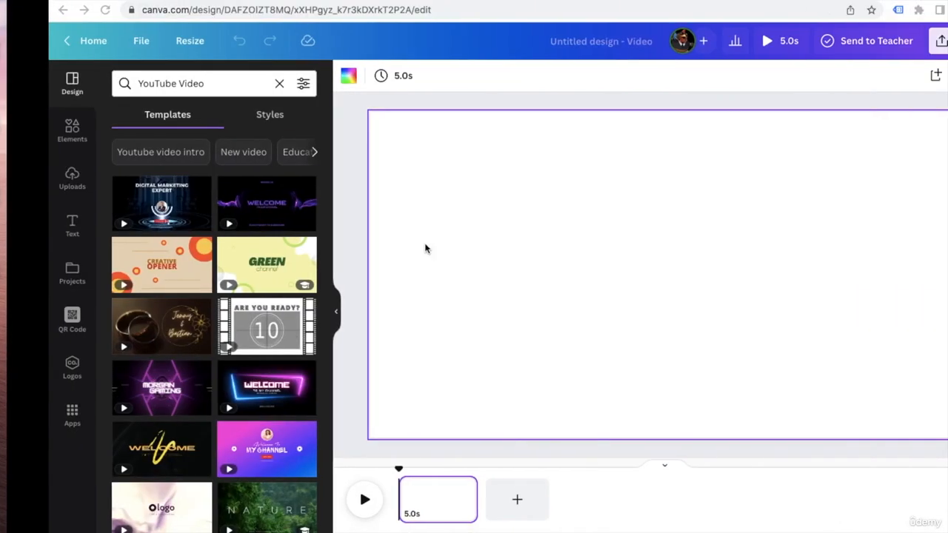
Upload Demo Video.mp4 from the Desktop folder and add it to the blank page.
{"action": "left_click", "coordinate": [23, 185]}
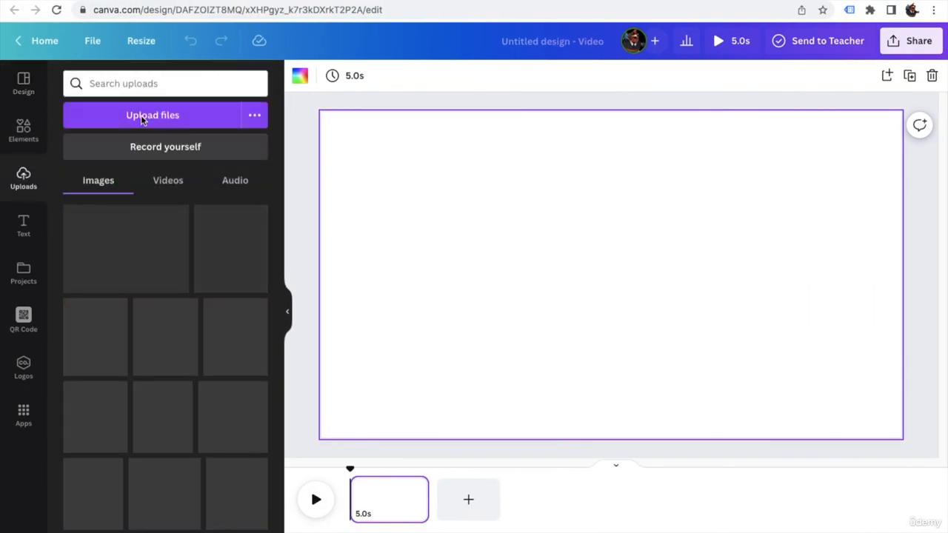
{"action": "left_click", "coordinate": [141, 121]}
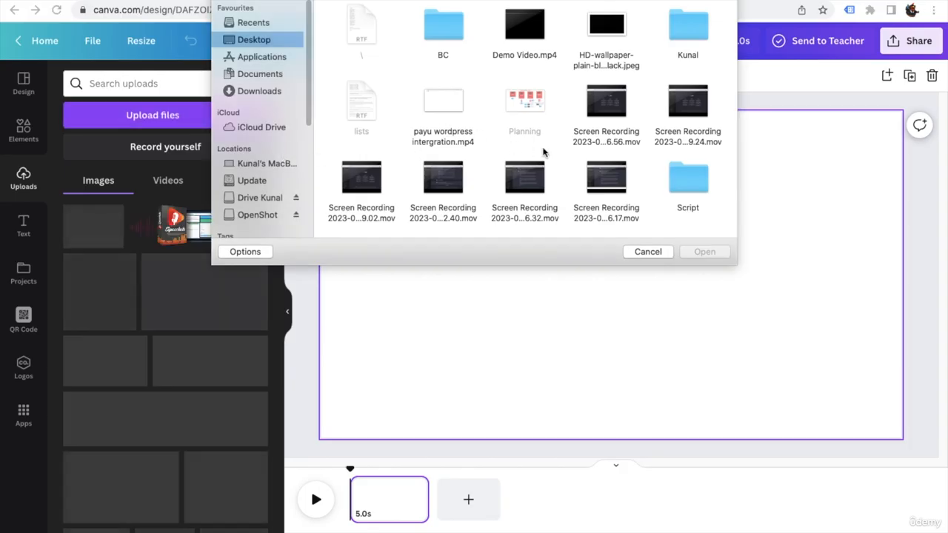
{"action": "double_click", "coordinate": [538, 61]}
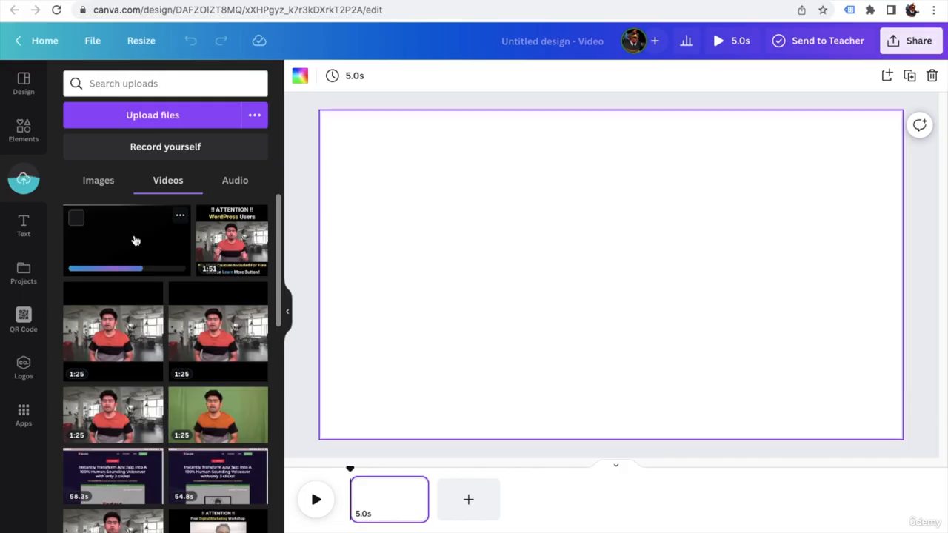
{"action": "left_click", "coordinate": [136, 240]}
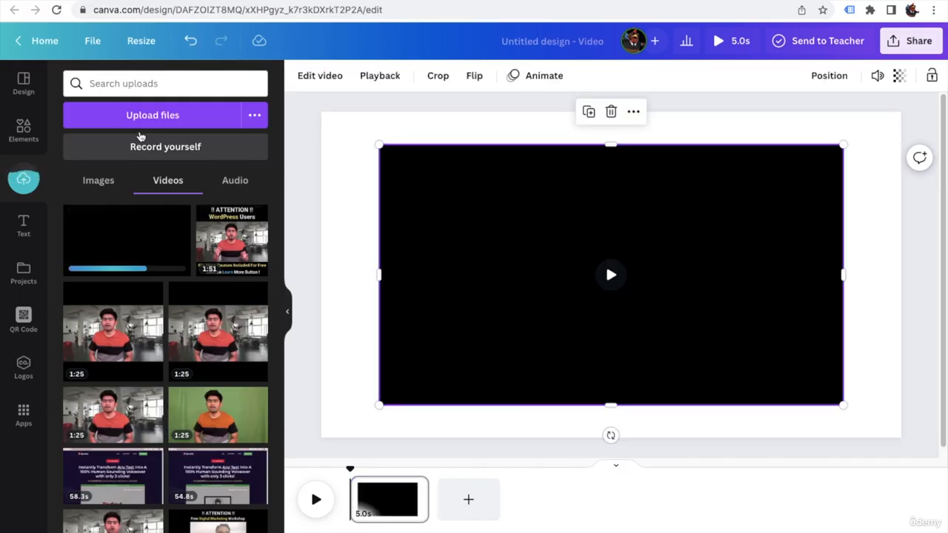
Set the uploaded video as the page background and deselect it.
{"action": "left_click", "coordinate": [22, 125]}
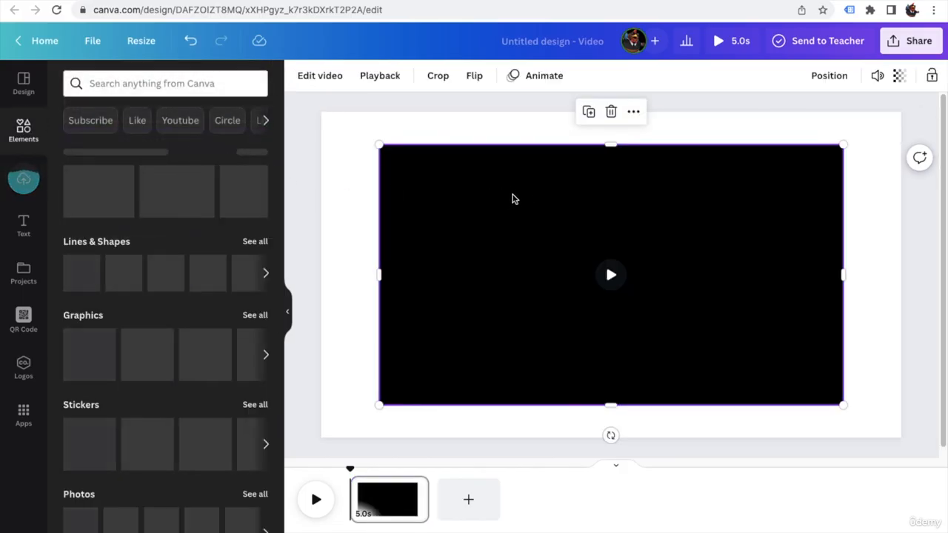
{"action": "right_click", "coordinate": [542, 215]}
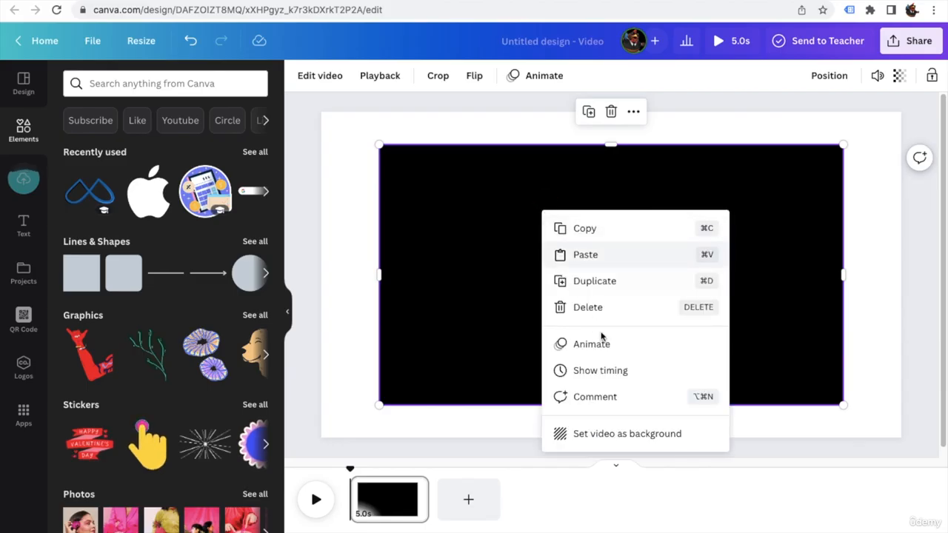
{"action": "left_click", "coordinate": [623, 435]}
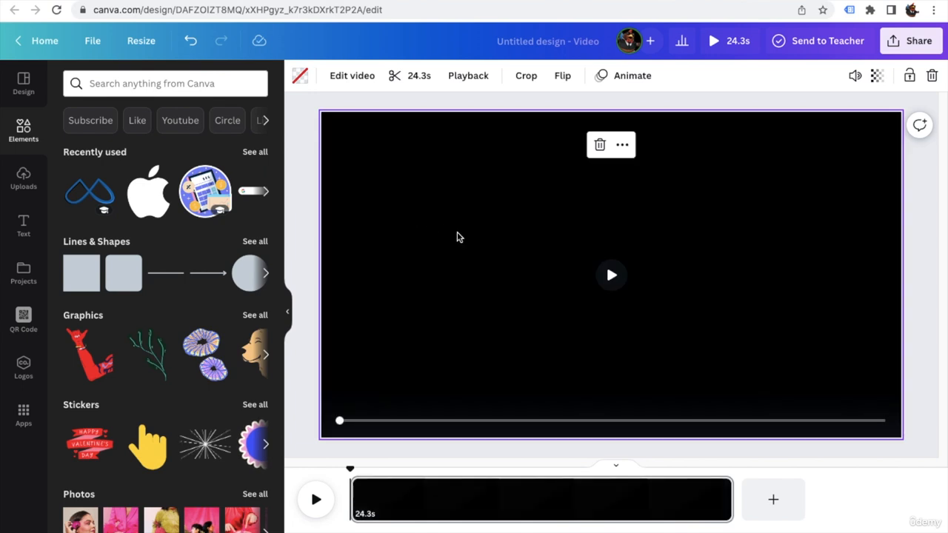
{"action": "left_click", "coordinate": [310, 196]}
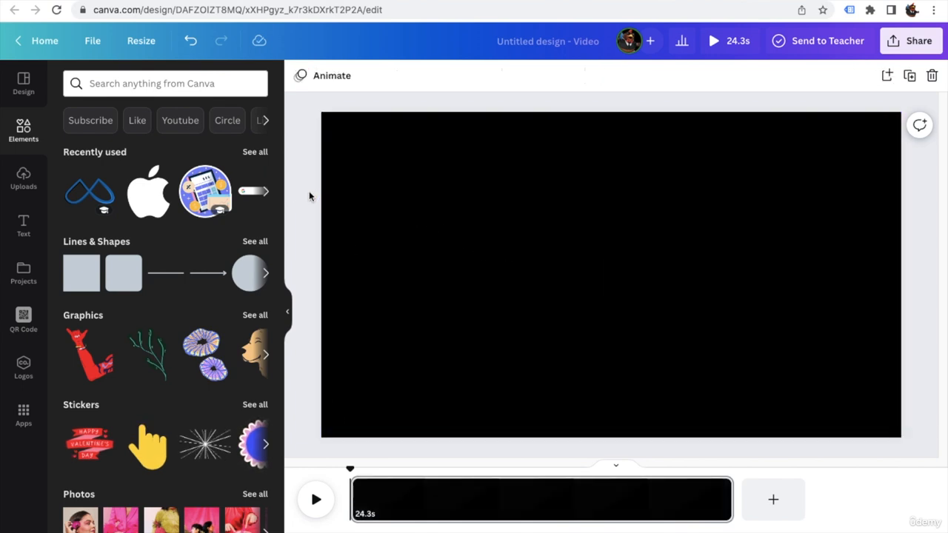
Play the beginning of the design's video and pause it.
{"action": "left_click", "coordinate": [317, 502]}
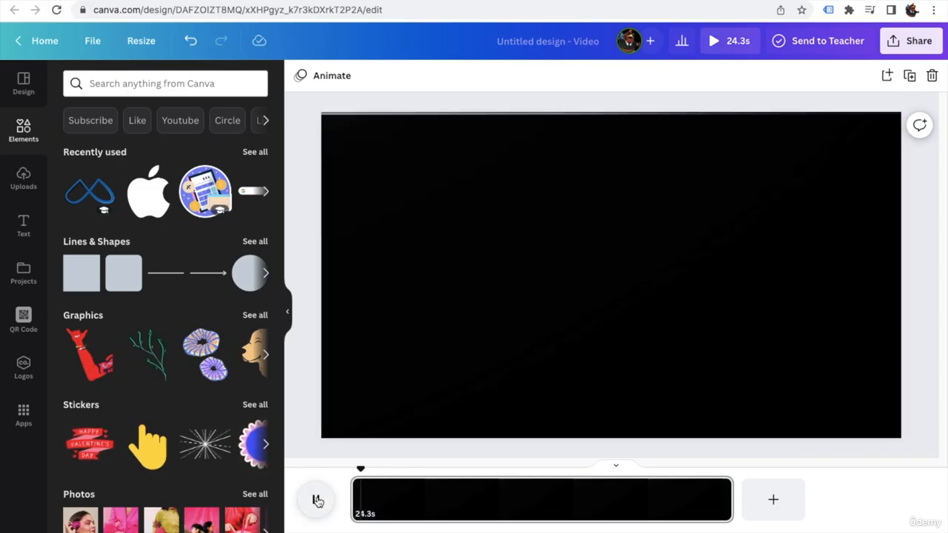
{"action": "left_click", "coordinate": [317, 501]}
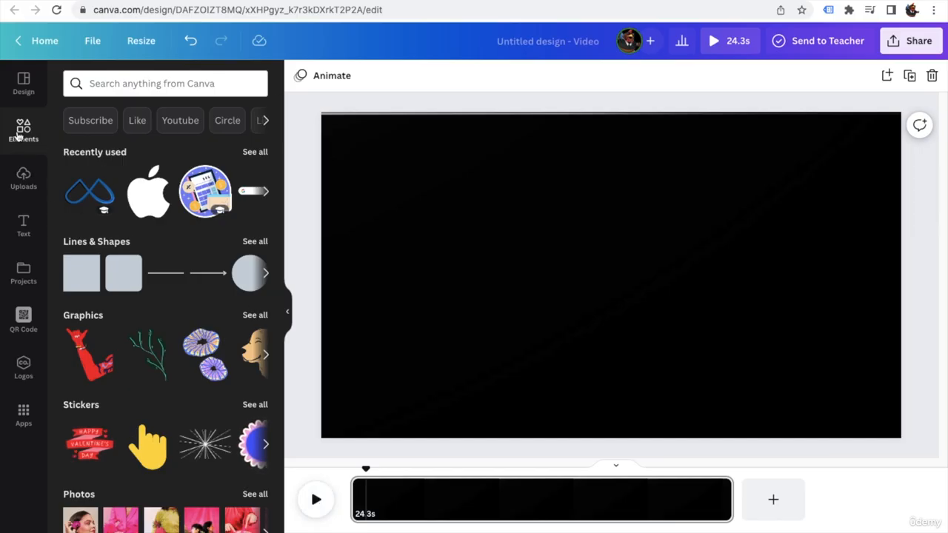
Search the elements for "hi", narrow the results to graphics and add the waving woman with the "hello" lettering.
{"action": "left_click", "coordinate": [165, 83]}
{"action": "type", "text": "h"}
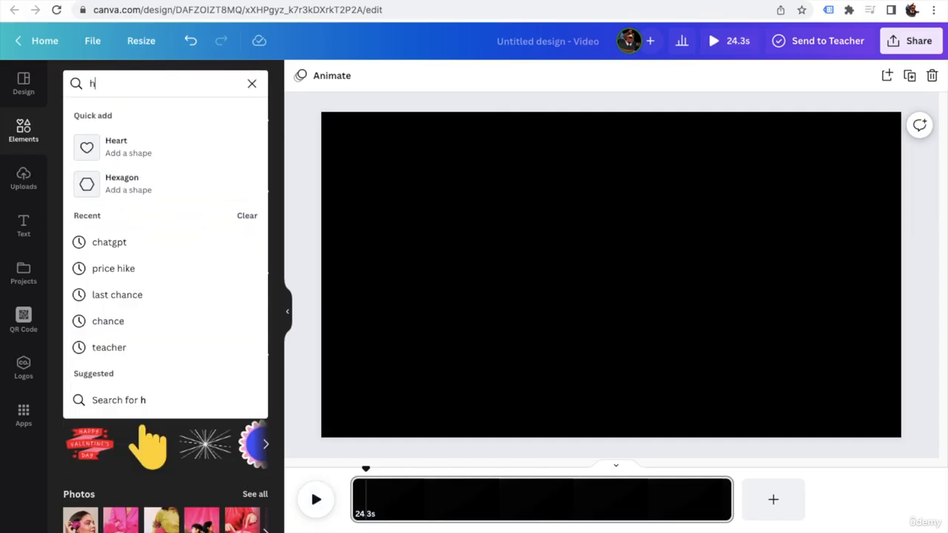
{"action": "type", "text": "i"}
{"action": "key", "text": "Return"}
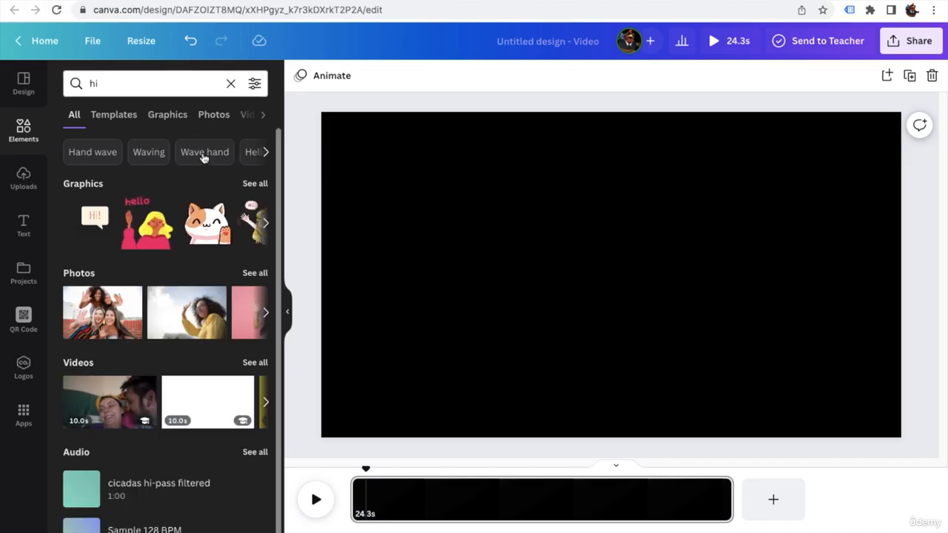
{"action": "left_click", "coordinate": [160, 115]}
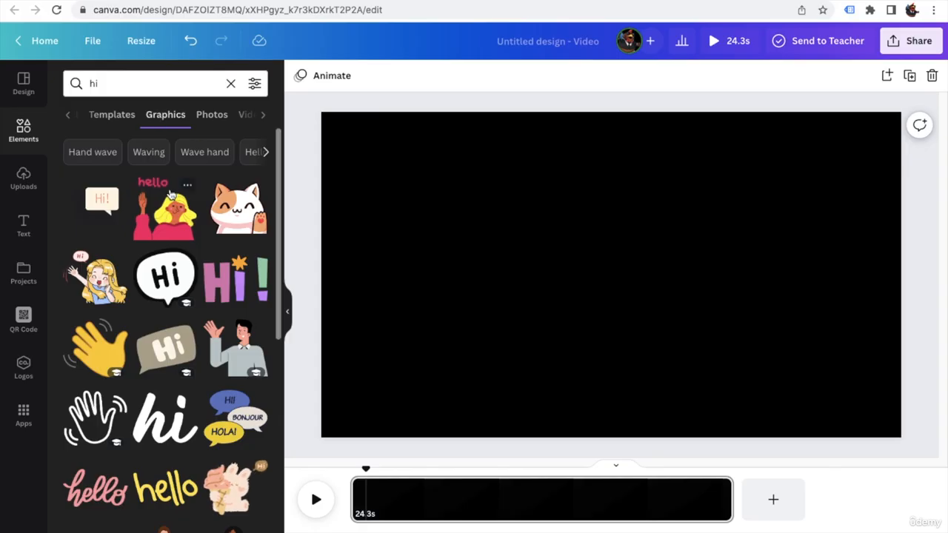
{"action": "left_click", "coordinate": [166, 208]}
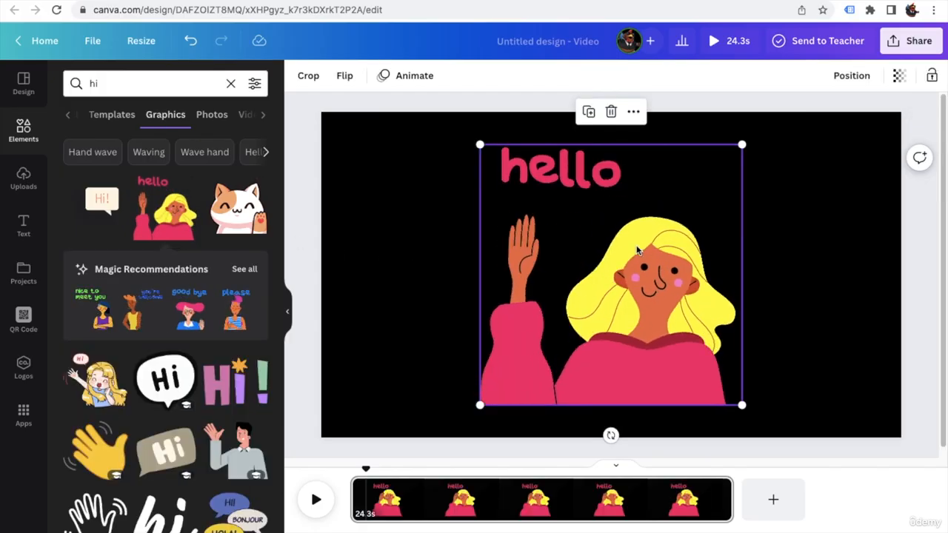
Enlarge the waving woman graphic to nearly the page height and place it in the page's left half along the bottom edge.
{"action": "left_click_drag", "start_coordinate": [554, 254], "coordinate": [580, 277]}
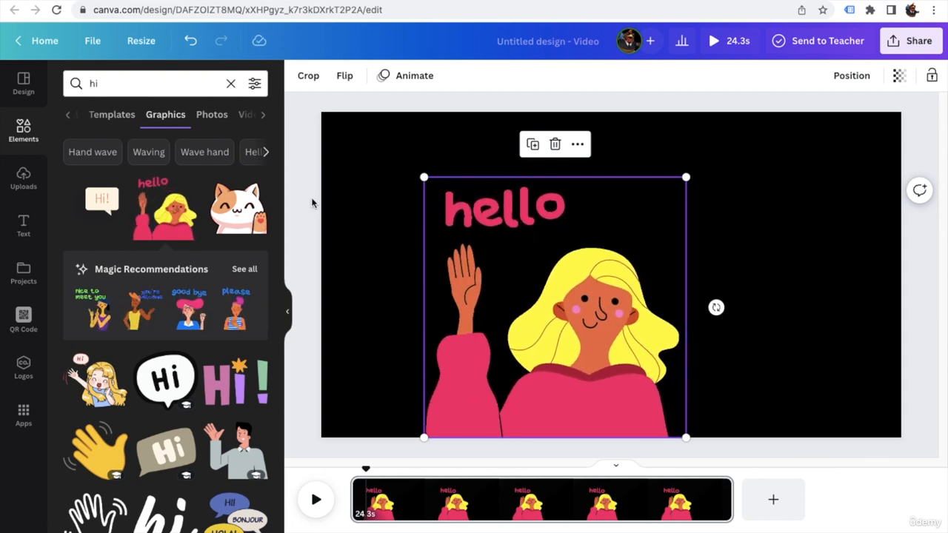
{"action": "left_click", "coordinate": [24, 180]}
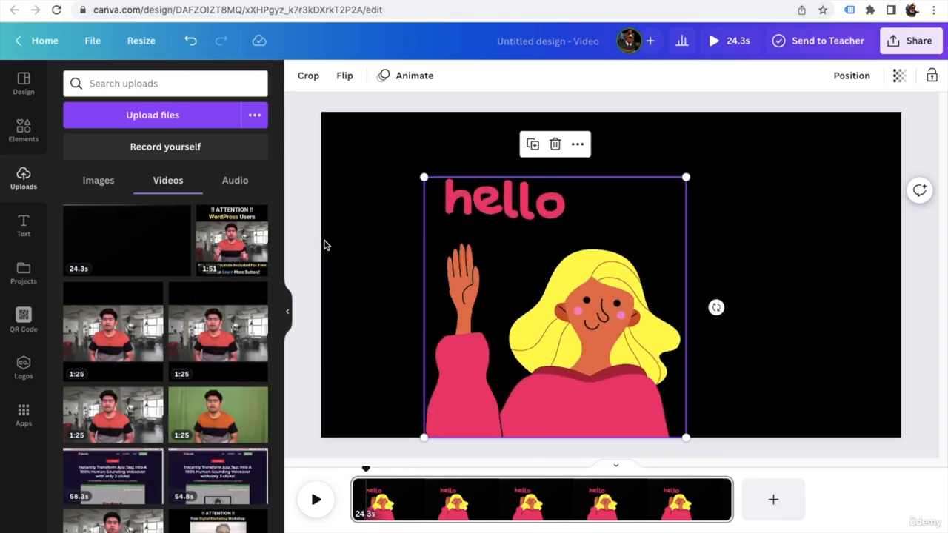
{"action": "left_click_drag", "start_coordinate": [689, 179], "coordinate": [765, 148]}
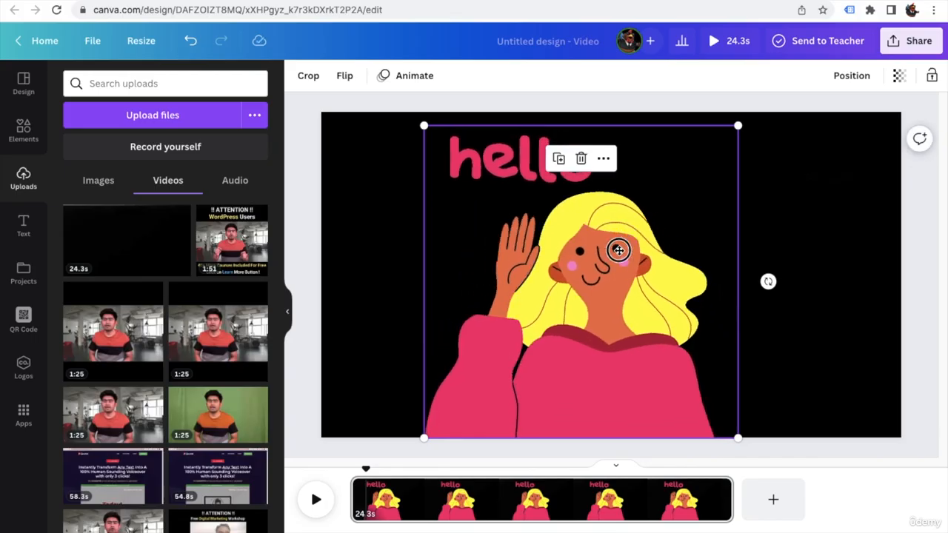
{"action": "left_click_drag", "start_coordinate": [631, 253], "coordinate": [561, 253]}
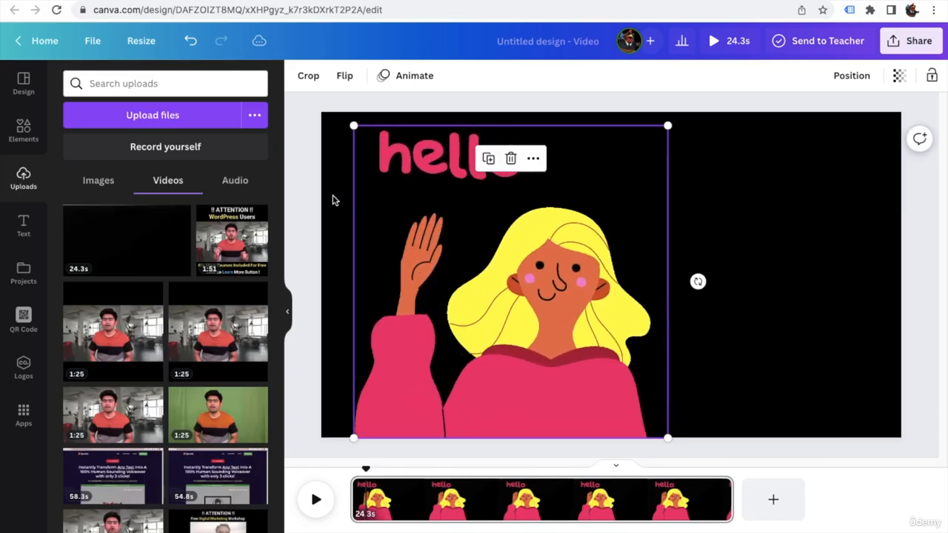
{"action": "left_click", "coordinate": [294, 191]}
Add a subheading enlarged to size 56.2 with the text "Make Money With Affiliate Marketing".
{"action": "left_click", "coordinate": [38, 226]}
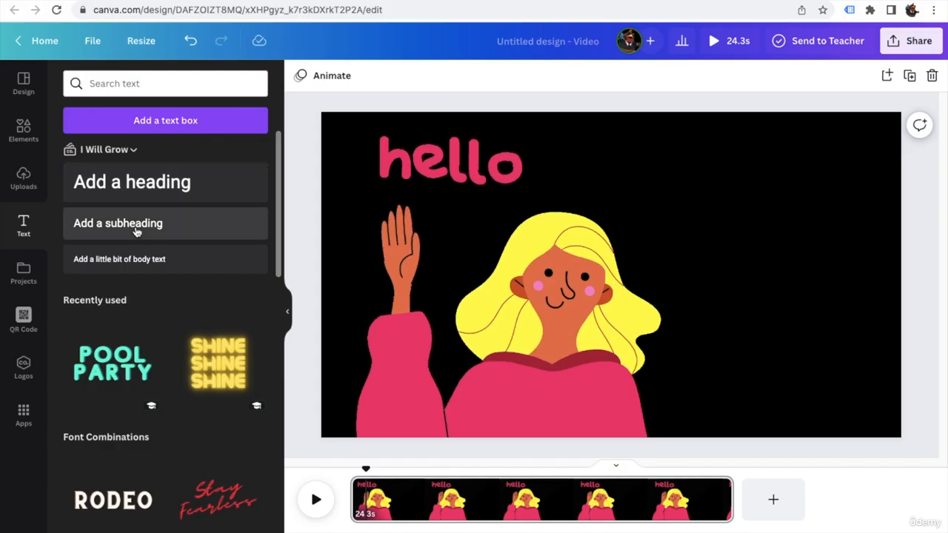
{"action": "left_click_drag", "start_coordinate": [488, 264], "coordinate": [582, 272]}
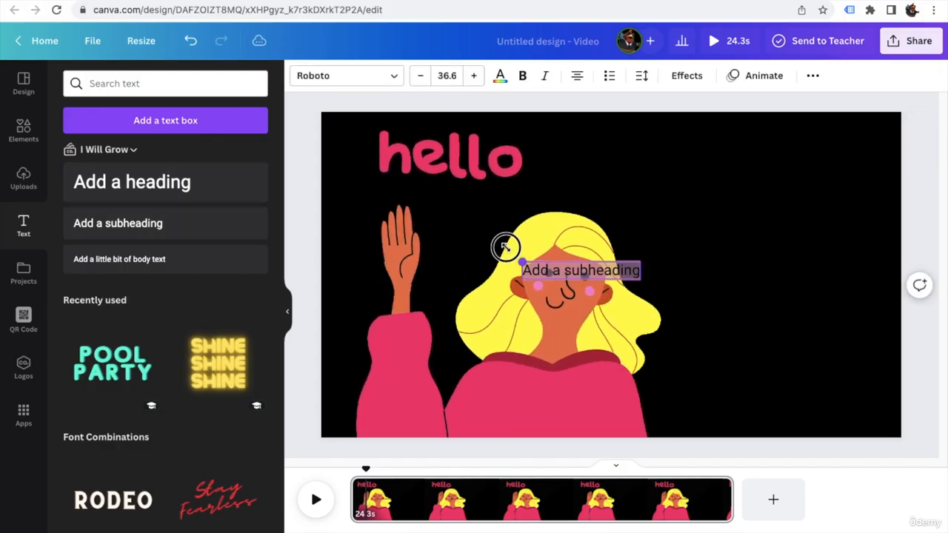
{"action": "left_click_drag", "start_coordinate": [506, 247], "coordinate": [461, 252]}
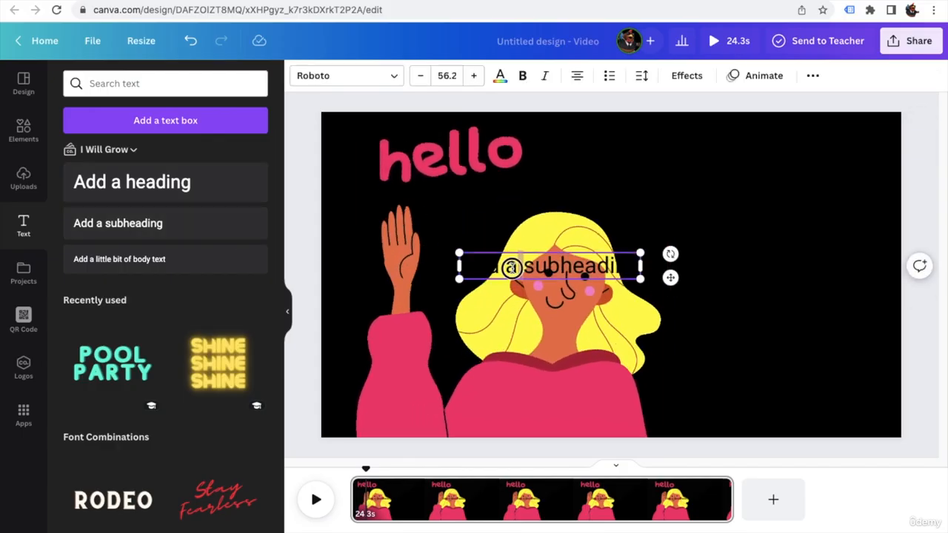
{"action": "double_click", "coordinate": [510, 267]}
{"action": "type", "text": "M"}
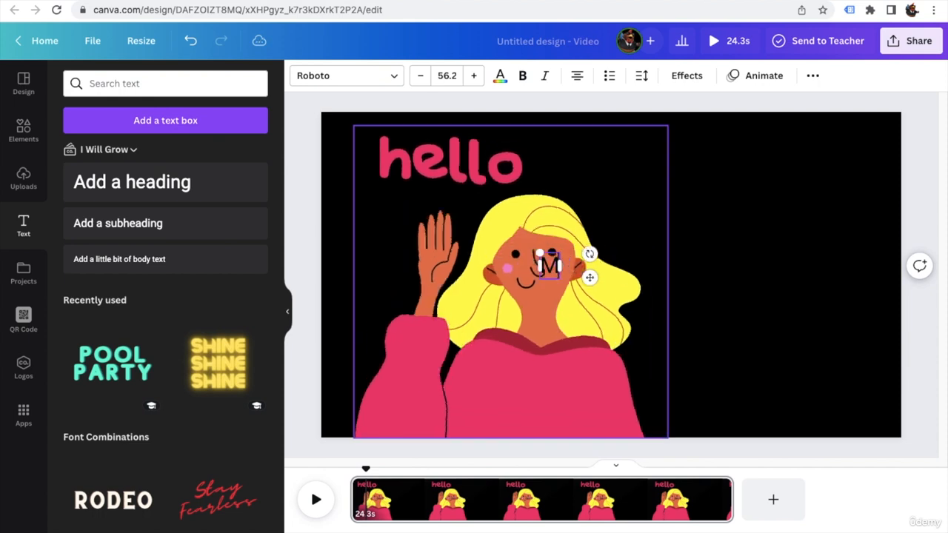
{"action": "type", "text": "ake Mon"}
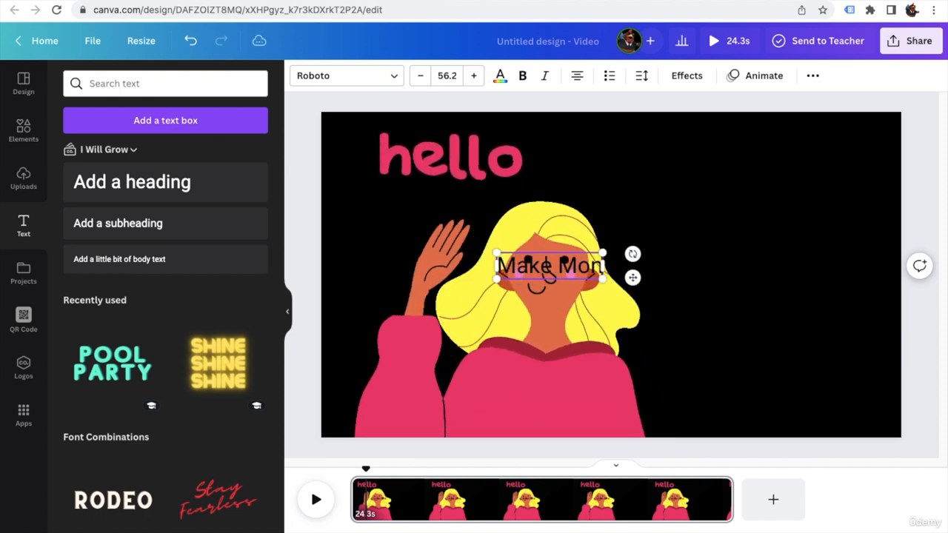
{"action": "type", "text": "ey Wit"}
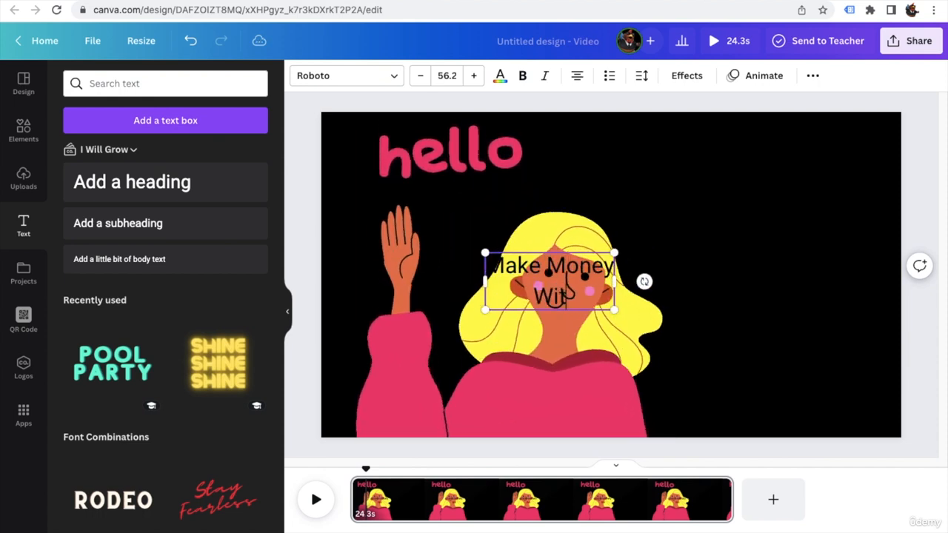
{"action": "type", "text": "h Affil"}
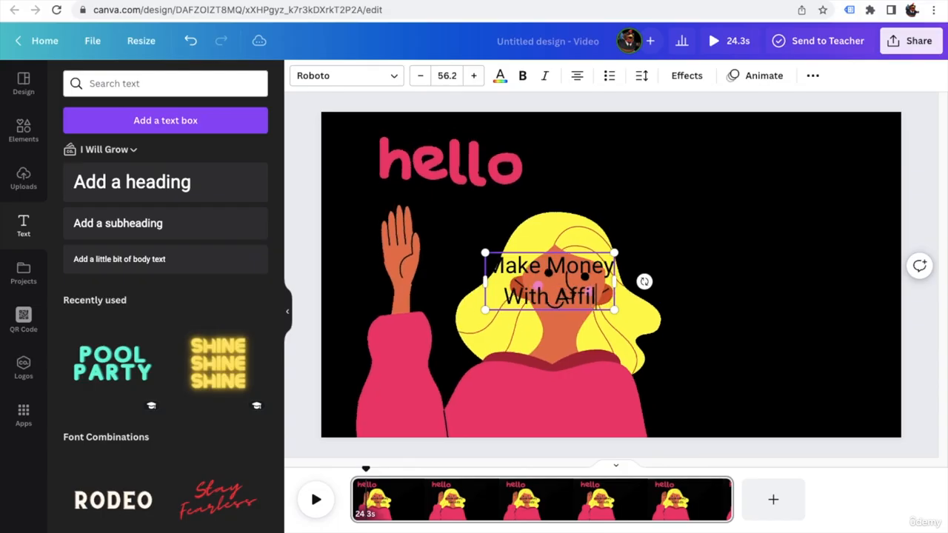
{"action": "type", "text": "iate Ma"}
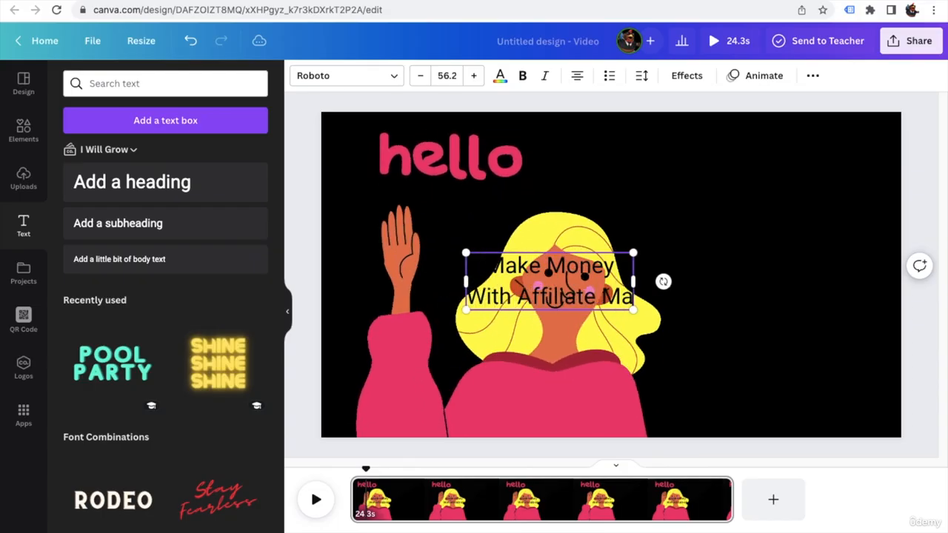
{"action": "type", "text": "rketin"}
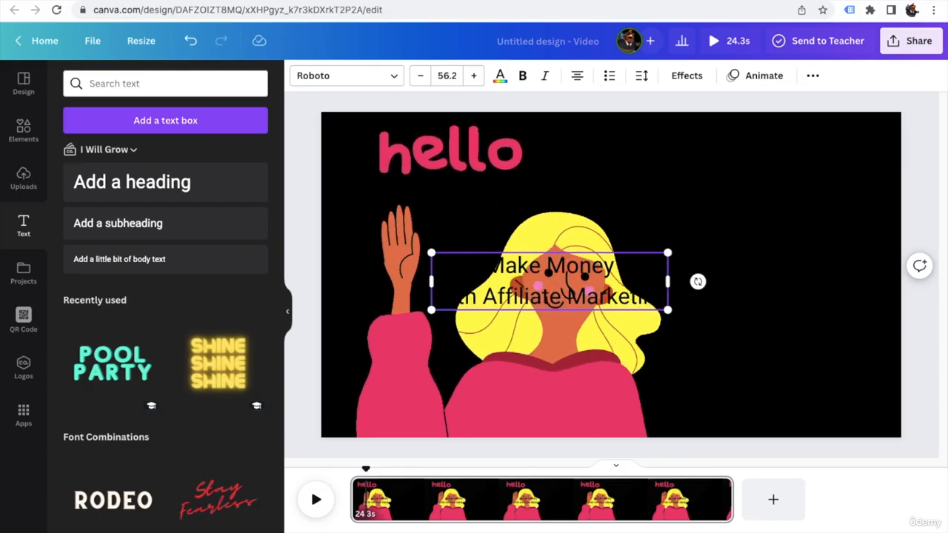
Make both lines of the "Make Money With Affiliate Marketing" text bold and white.
{"action": "triple_click", "coordinate": [590, 275]}
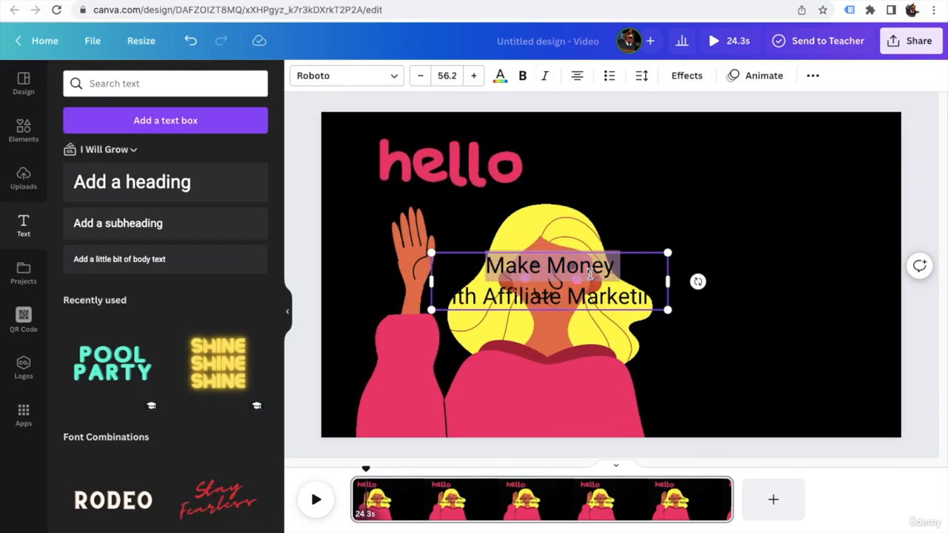
{"action": "left_click", "coordinate": [500, 75]}
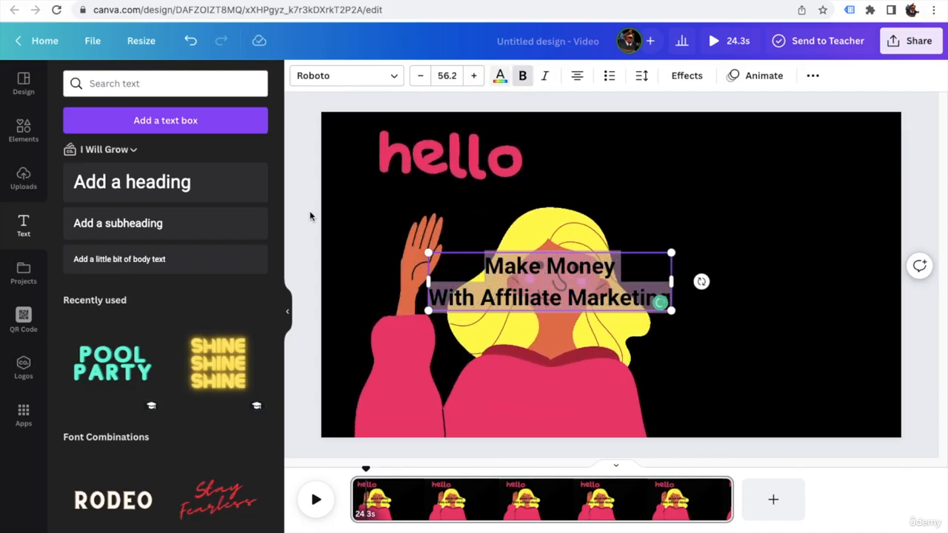
{"action": "left_click", "coordinate": [254, 301]}
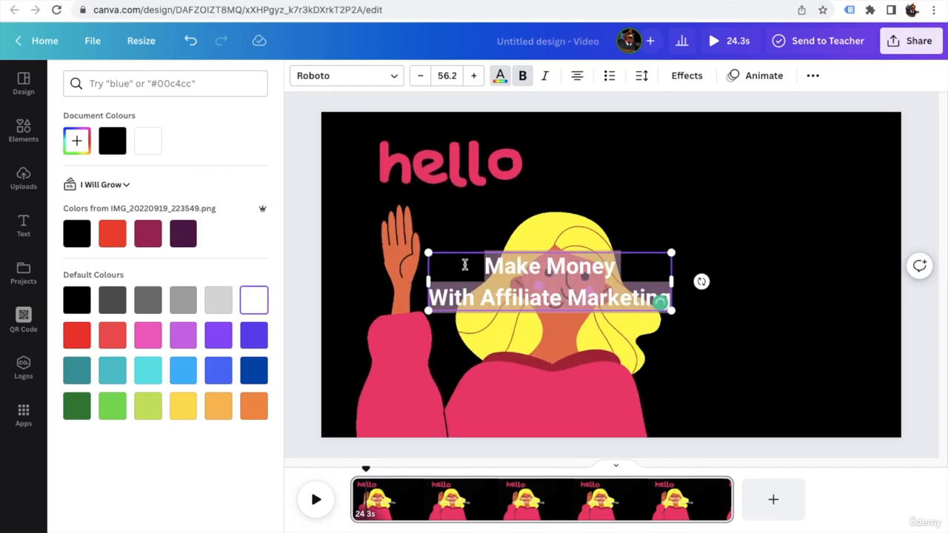
Left-align the text at size 49.3 and move it to the page's upper right area, beside the woman.
{"action": "left_click_drag", "start_coordinate": [430, 253], "coordinate": [459, 268]}
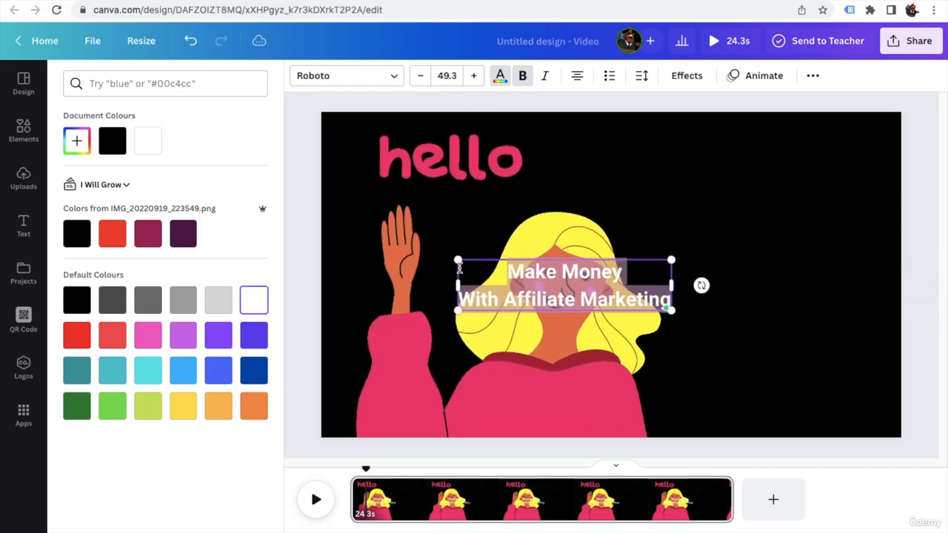
{"action": "left_click", "coordinate": [578, 79]}
{"action": "left_click", "coordinate": [313, 238]}
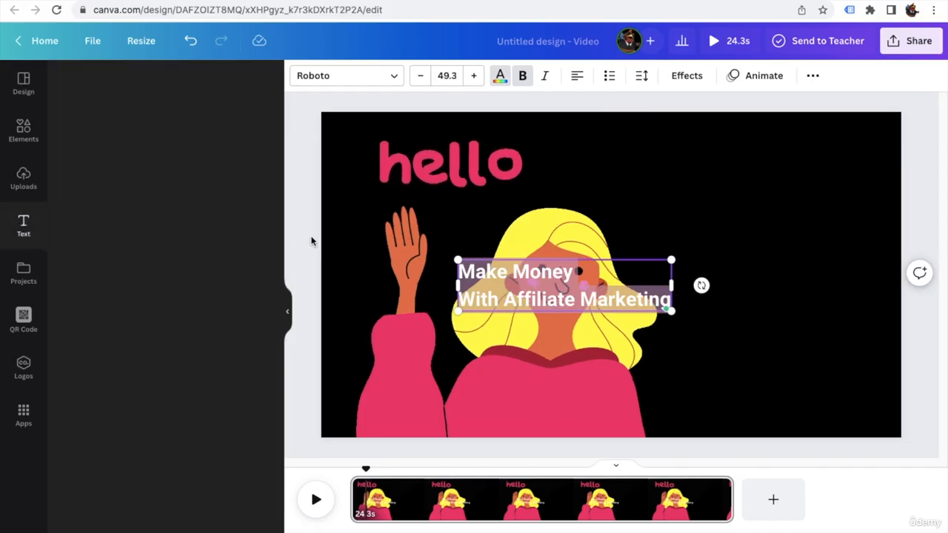
{"action": "left_click_drag", "start_coordinate": [560, 274], "coordinate": [759, 170]}
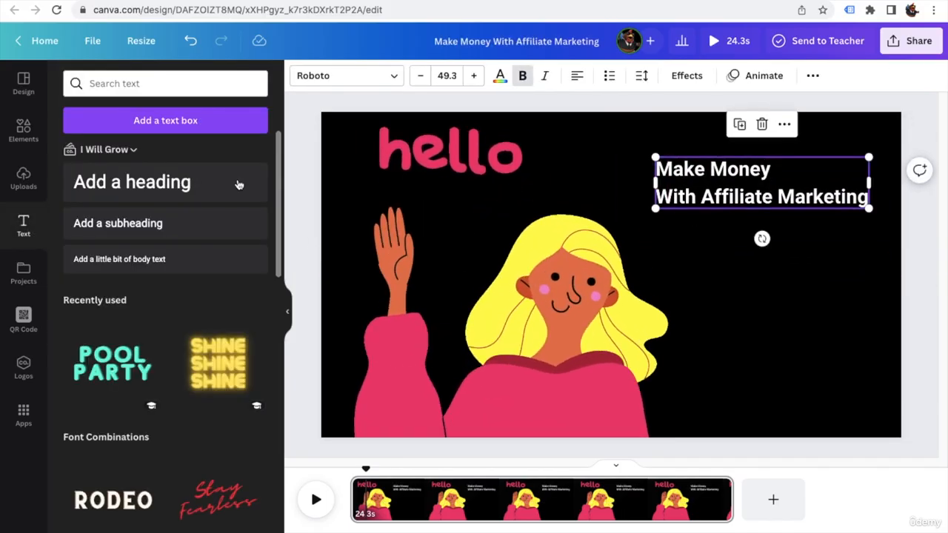
Search the graphics for "money" and add the animated falling banknotes to the page.
{"action": "double_click", "coordinate": [106, 84]}
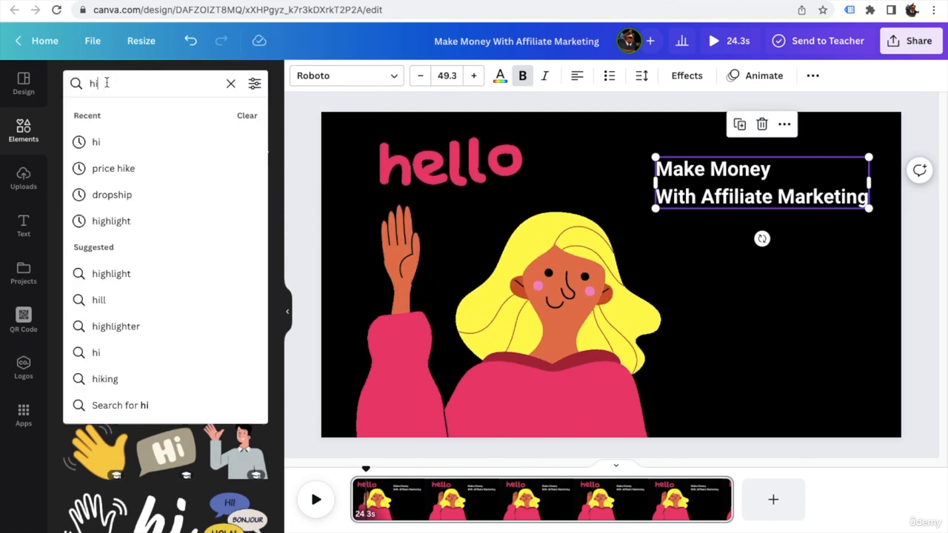
{"action": "type", "text": "mon"}
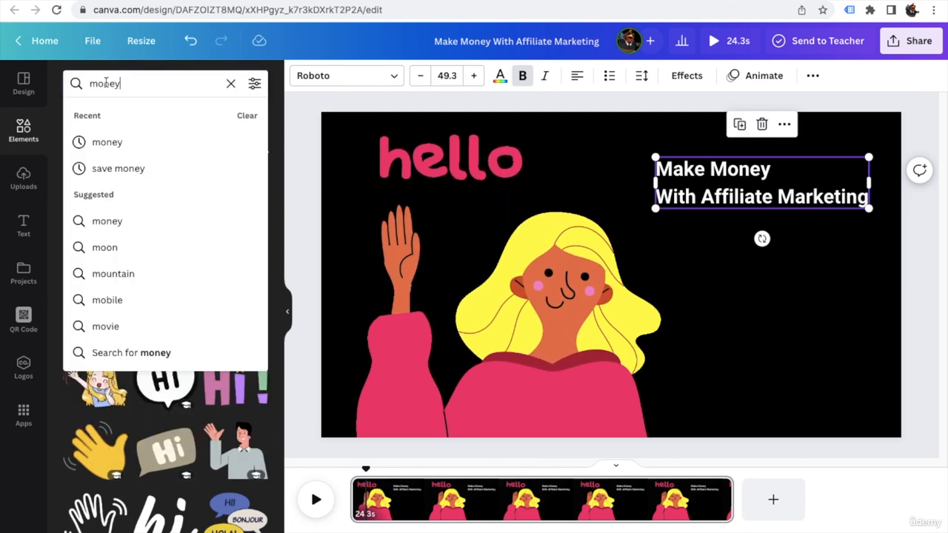
{"action": "type", "text": "ey"}
{"action": "key", "text": "Return"}
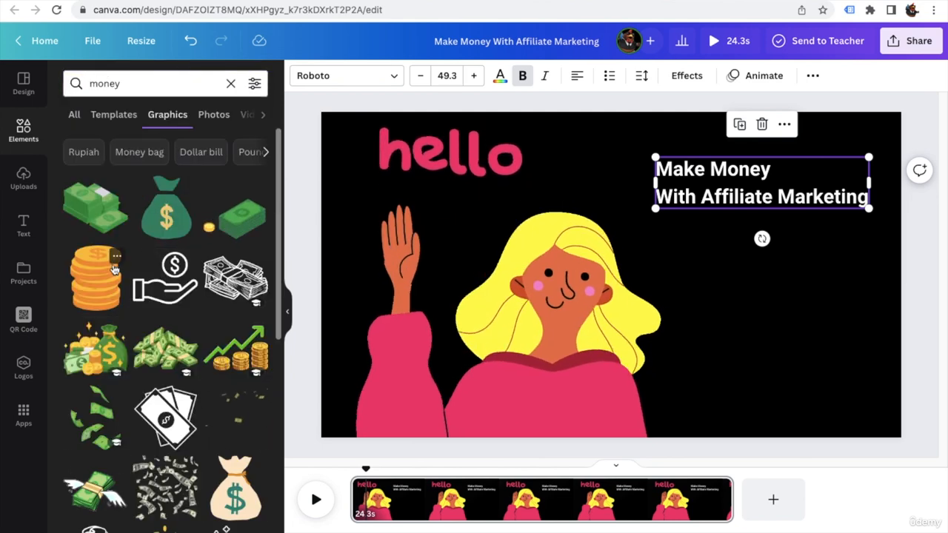
{"action": "left_click", "coordinate": [236, 418]}
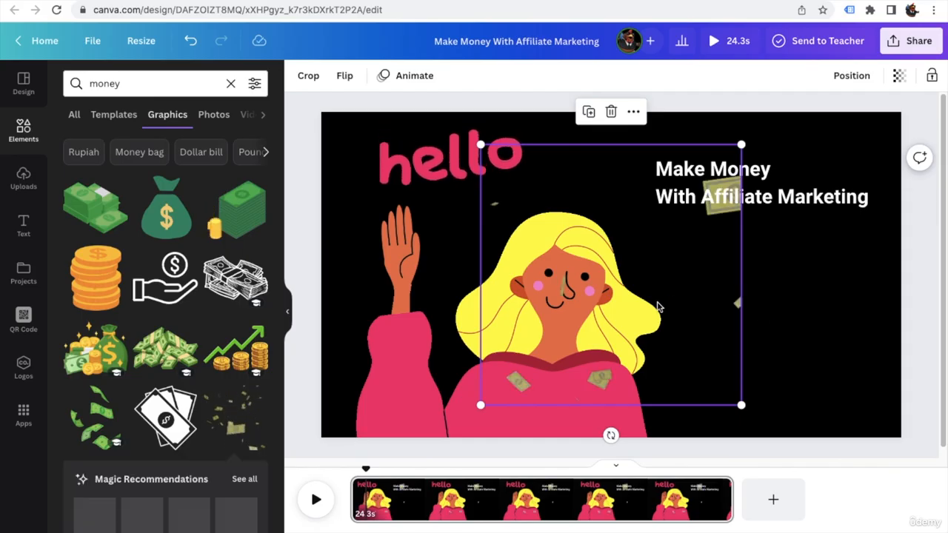
Enlarge the falling banknotes to the full page height, cover the page's right side with them and deselect.
{"action": "left_click_drag", "start_coordinate": [659, 306], "coordinate": [803, 289]}
{"action": "left_click_drag", "start_coordinate": [639, 375], "coordinate": [546, 411]}
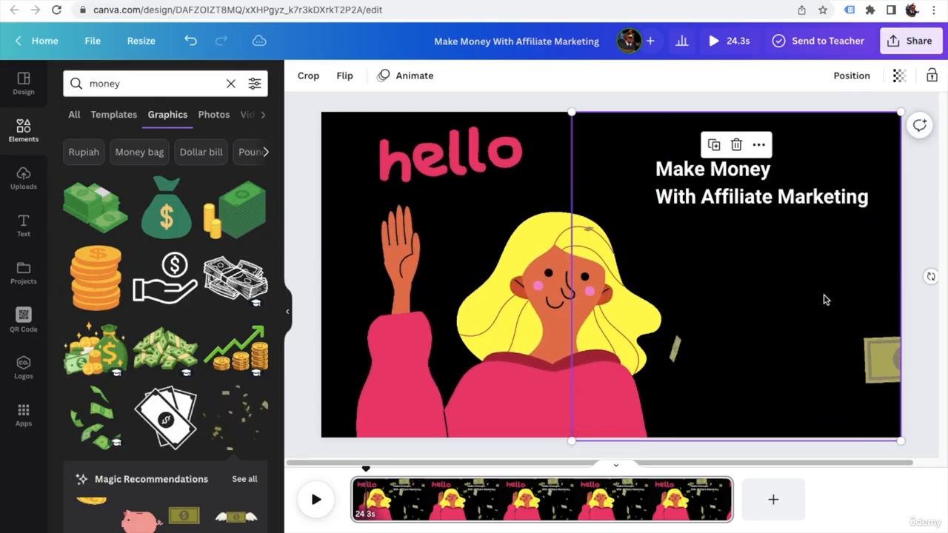
{"action": "left_click", "coordinate": [664, 106]}
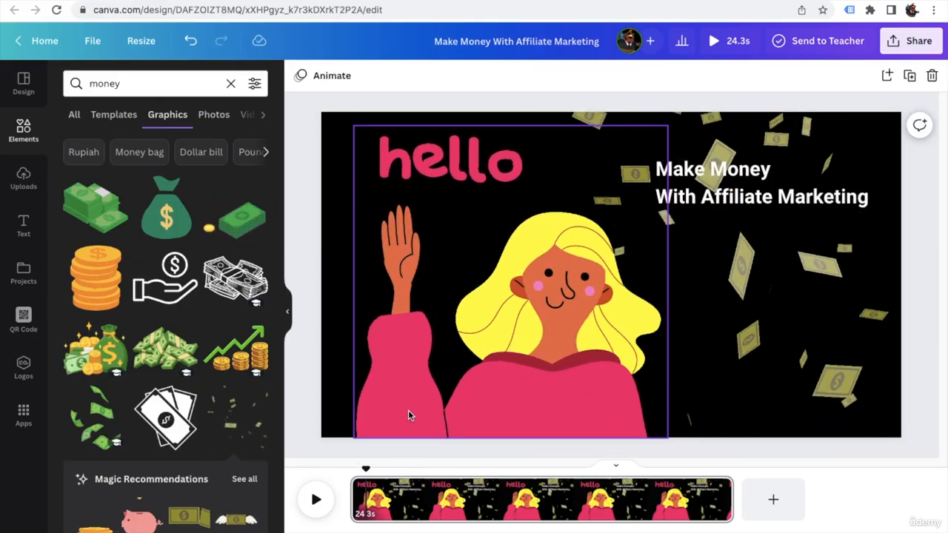
{"action": "left_click_drag", "start_coordinate": [366, 468], "coordinate": [396, 474]}
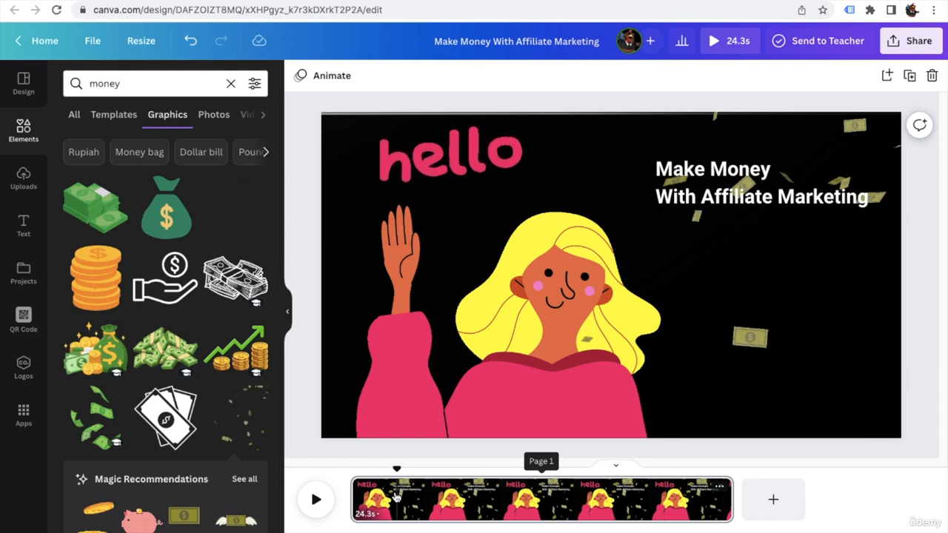
{"action": "right_click", "coordinate": [397, 498]}
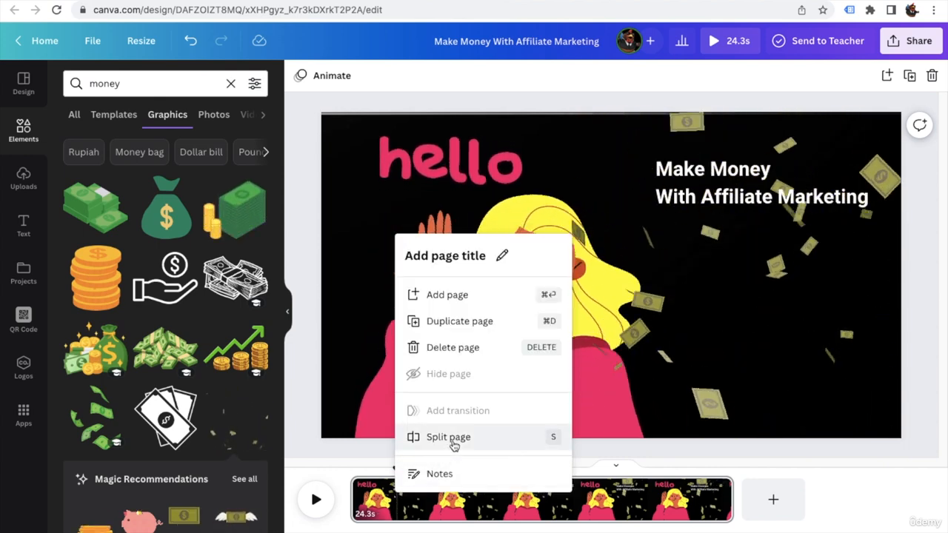
{"action": "left_click", "coordinate": [357, 464]}
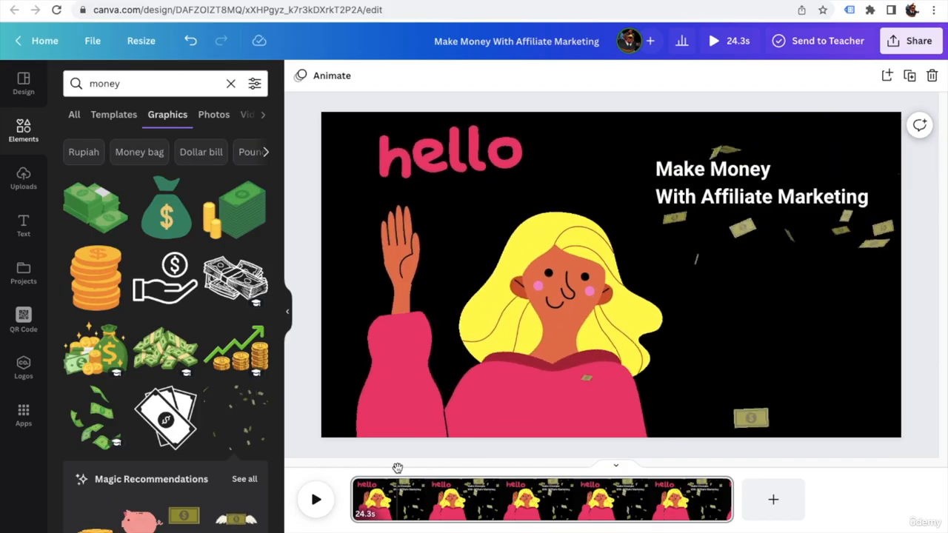
Play the video from the start, pause it after about 0.9 s and split the page there.
{"action": "left_click_drag", "start_coordinate": [398, 469], "coordinate": [344, 468]}
{"action": "left_click", "coordinate": [317, 502]}
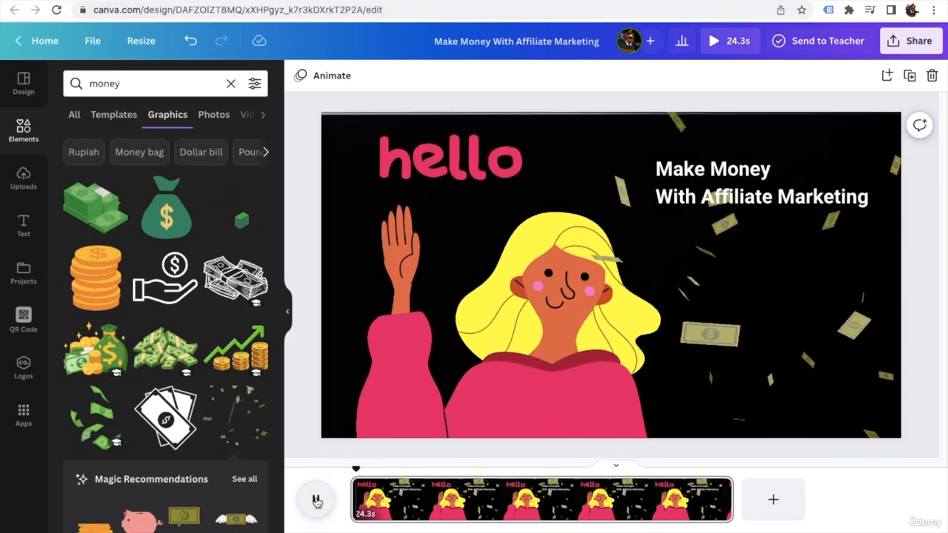
{"action": "left_click", "coordinate": [316, 501]}
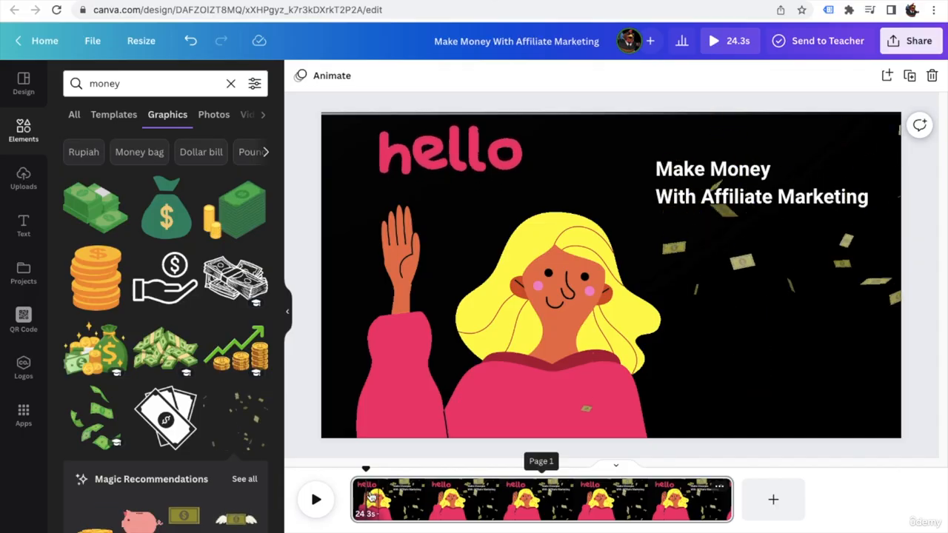
{"action": "right_click", "coordinate": [370, 498]}
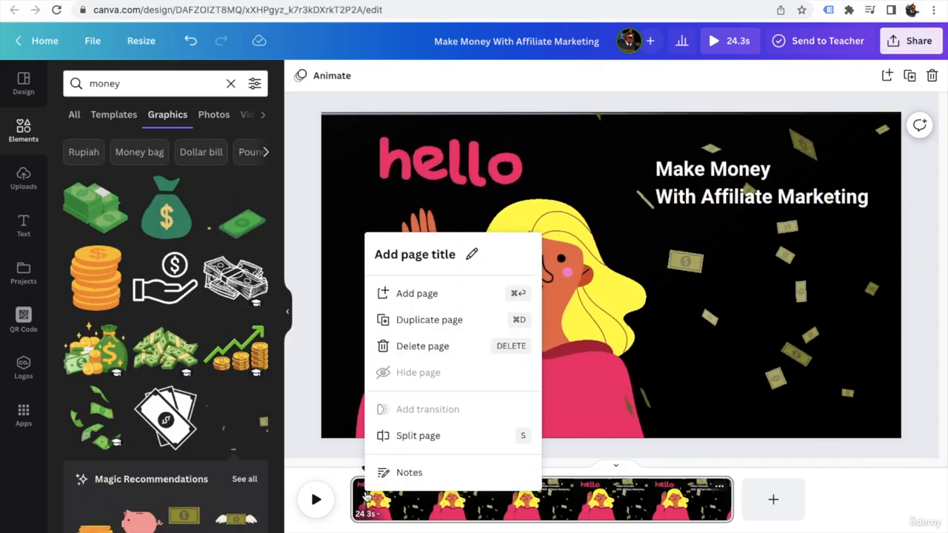
{"action": "left_click", "coordinate": [412, 439]}
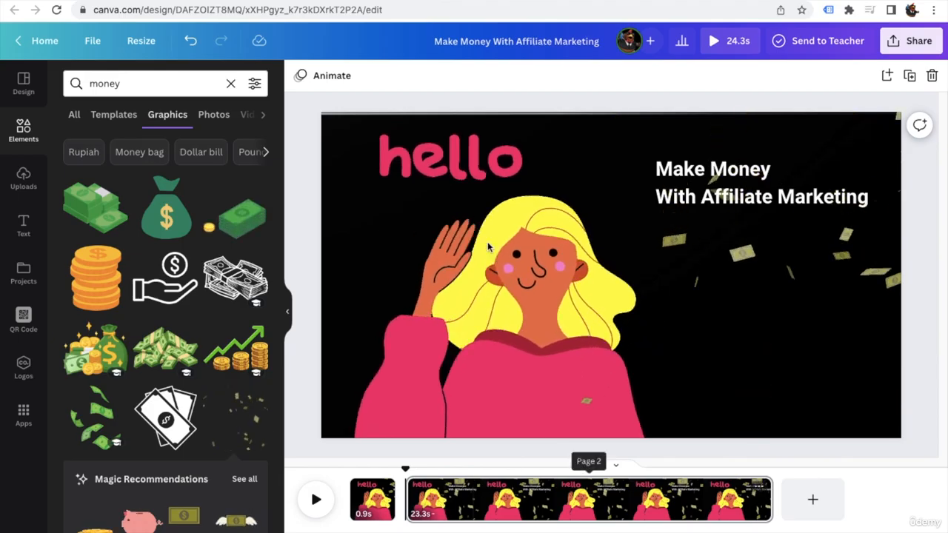
Delete the waving woman, the "Make Money With Affiliate Marketing" text and the falling banknotes from the second page.
{"action": "left_click", "coordinate": [483, 170]}
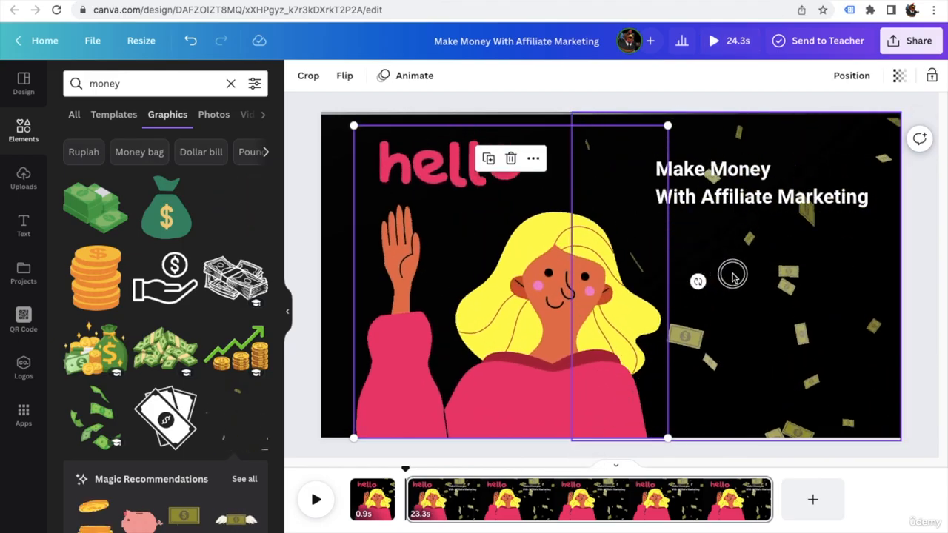
{"action": "key", "text": "Delete"}
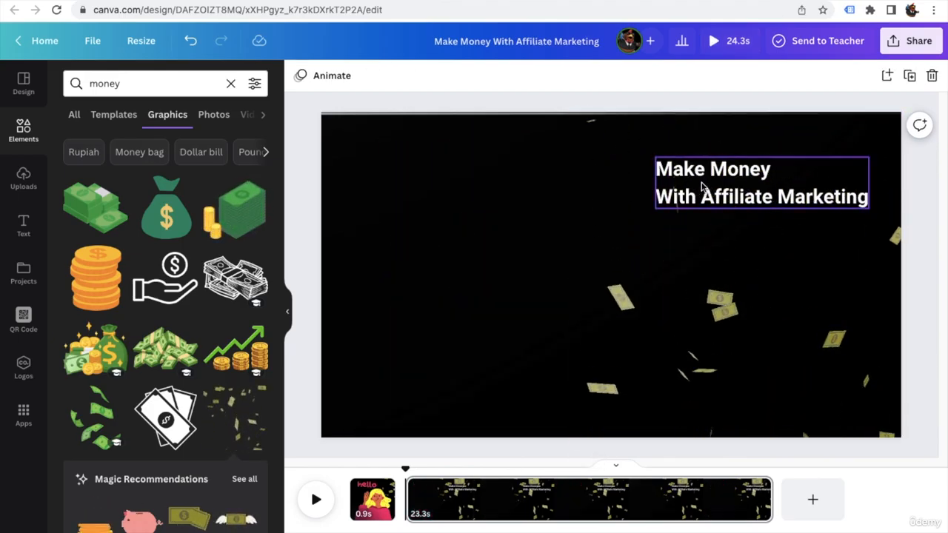
{"action": "left_click", "coordinate": [703, 189]}
{"action": "key", "text": "Delete"}
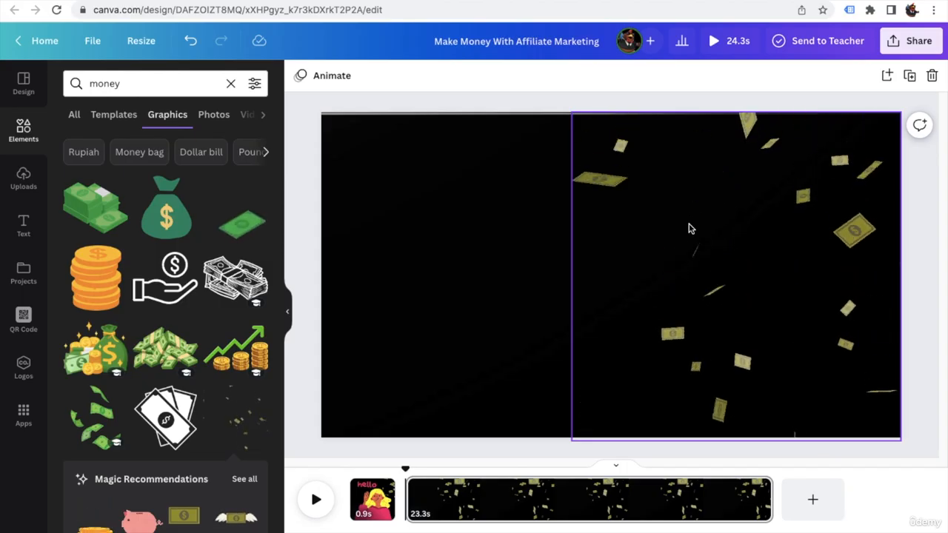
{"action": "left_click", "coordinate": [687, 230]}
{"action": "key", "text": "Delete"}
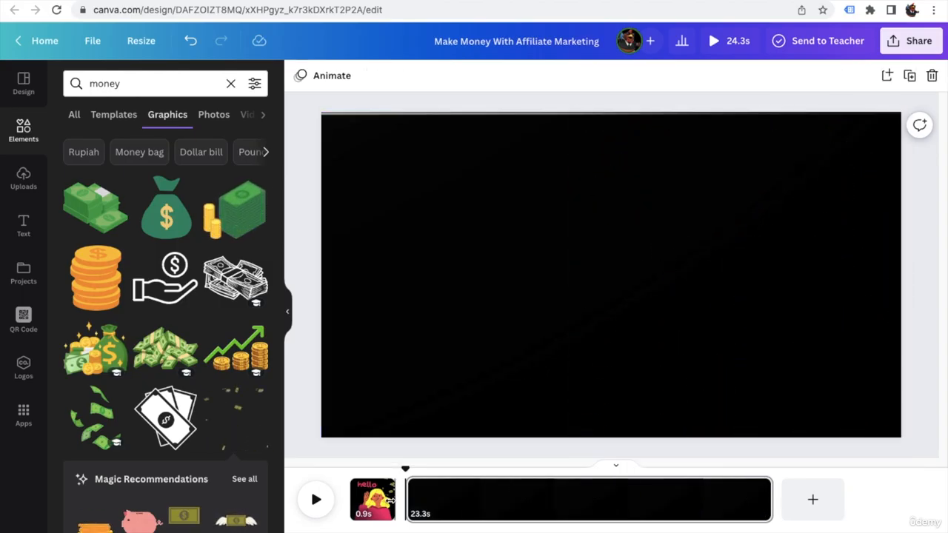
Split the empty second page 1.0 s in and select its short first part.
{"action": "left_click", "coordinate": [376, 504]}
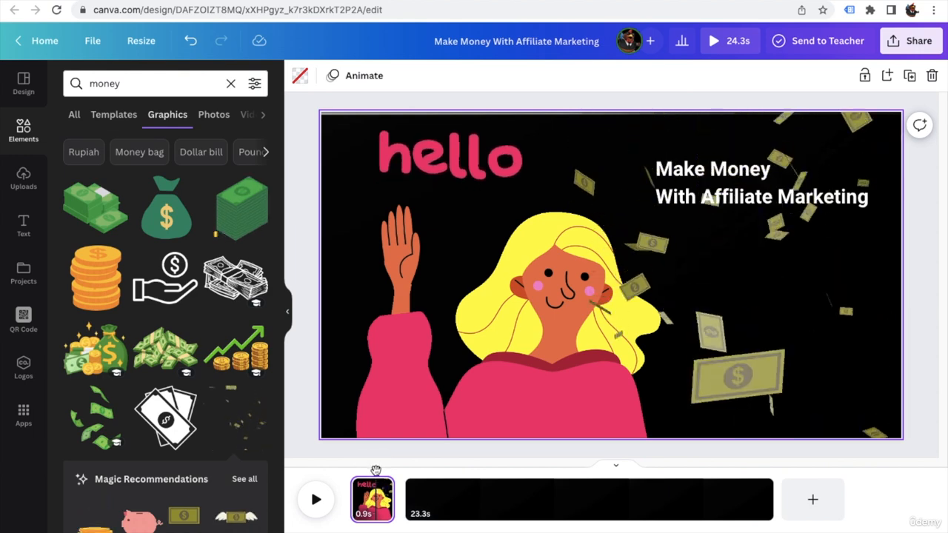
{"action": "left_click_drag", "start_coordinate": [376, 469], "coordinate": [406, 468]}
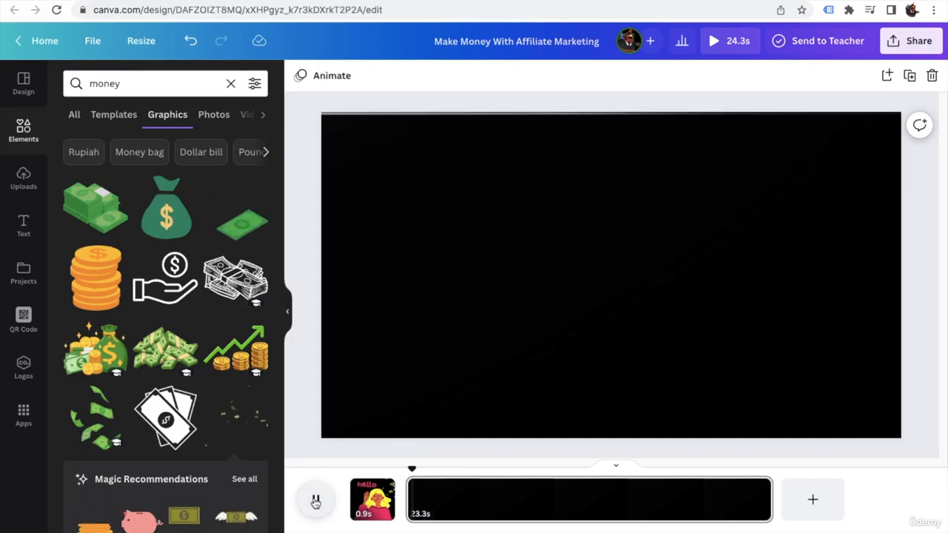
{"action": "right_click", "coordinate": [422, 503]}
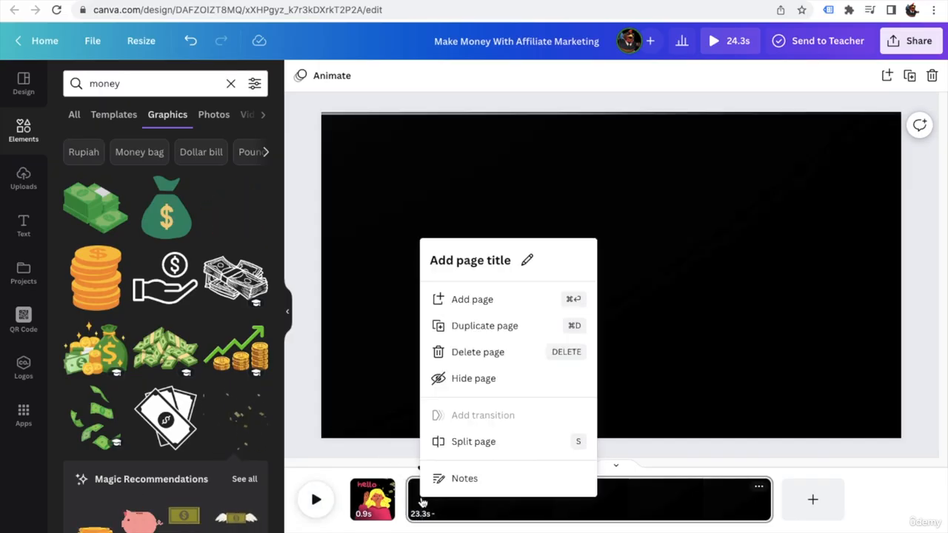
{"action": "left_click", "coordinate": [467, 442]}
{"action": "left_click", "coordinate": [424, 505]}
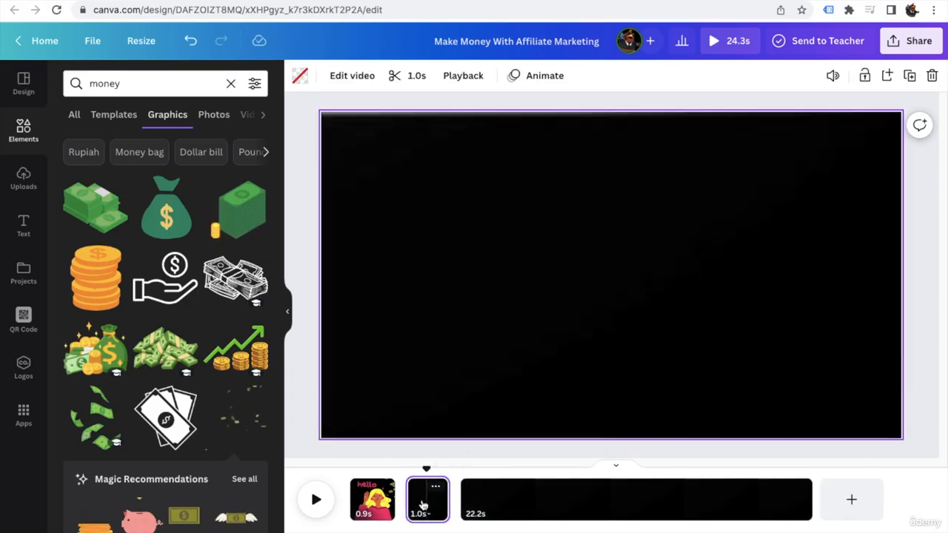
Search the graphics for "video" and add the animated REC camera frame to the second page.
{"action": "double_click", "coordinate": [96, 88]}
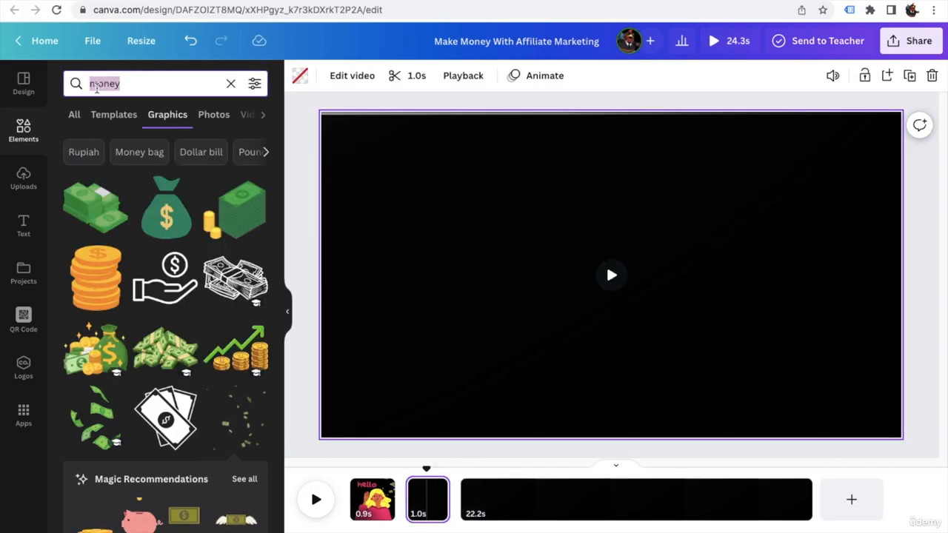
{"action": "type", "text": "video"}
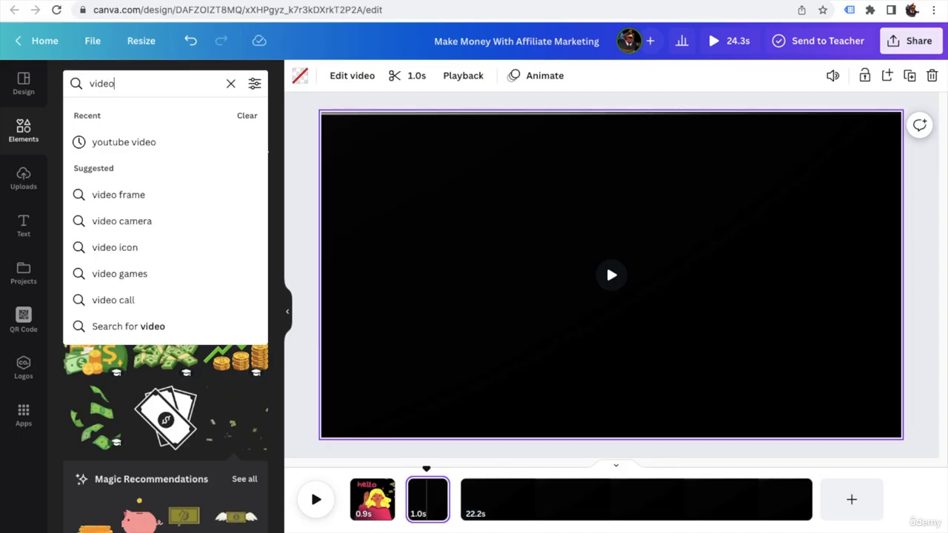
{"action": "key", "text": "Return"}
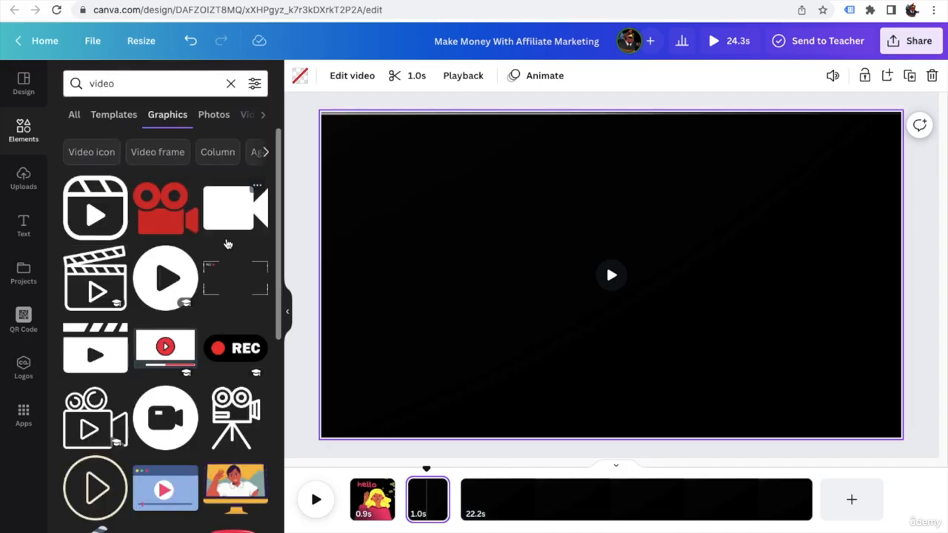
{"action": "left_click_drag", "start_coordinate": [278, 253], "coordinate": [275, 280]}
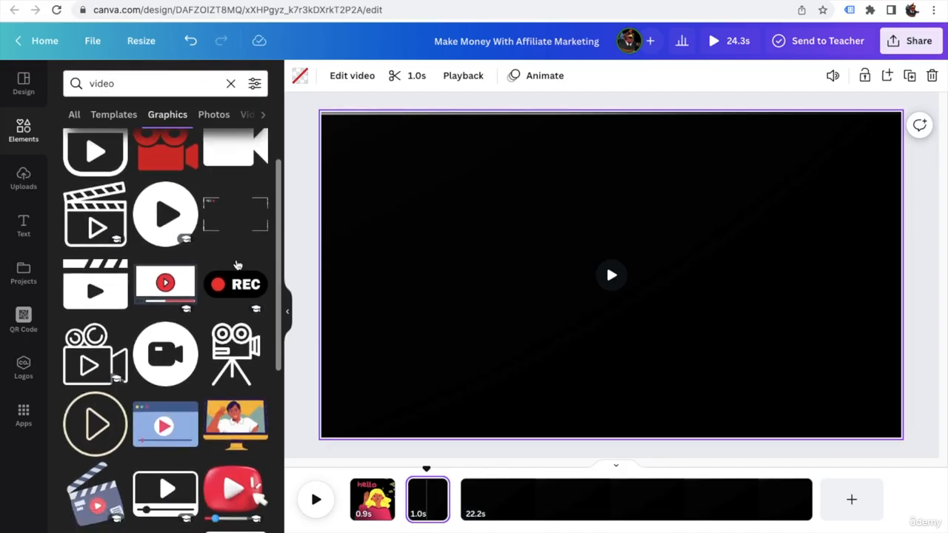
{"action": "left_click", "coordinate": [209, 226]}
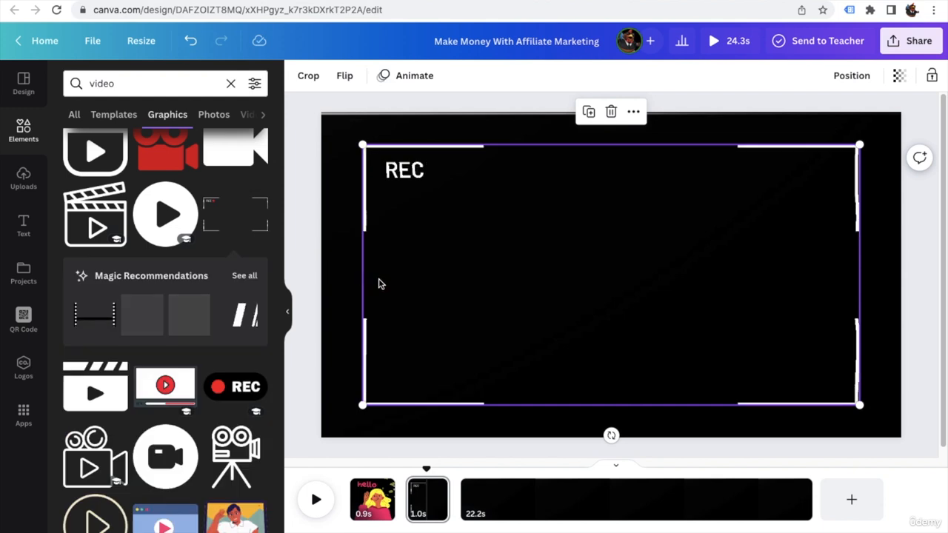
Enlarge the REC frame to nearly fill the page and center it with a small margin all around.
{"action": "left_click_drag", "start_coordinate": [646, 351], "coordinate": [607, 323]}
{"action": "left_click_drag", "start_coordinate": [817, 382], "coordinate": [896, 433]}
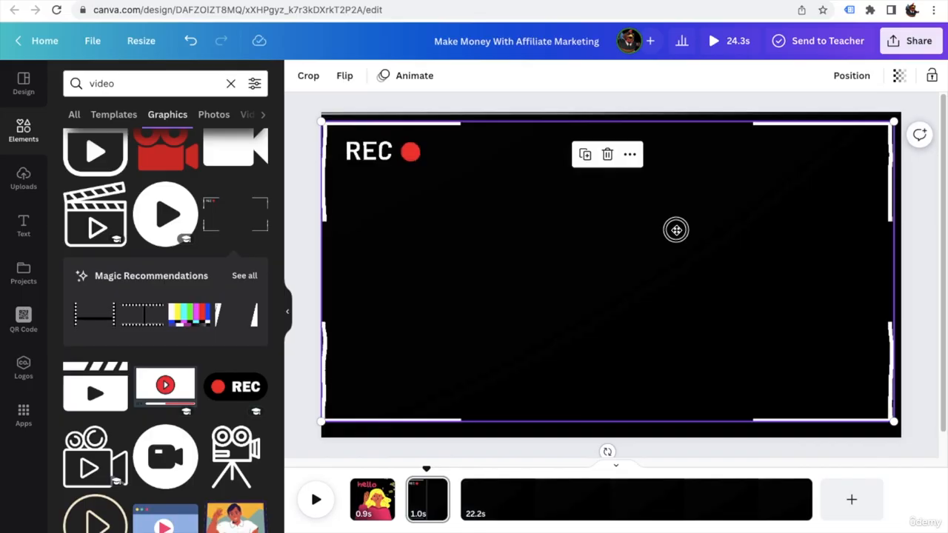
{"action": "left_click_drag", "start_coordinate": [677, 229], "coordinate": [680, 233]}
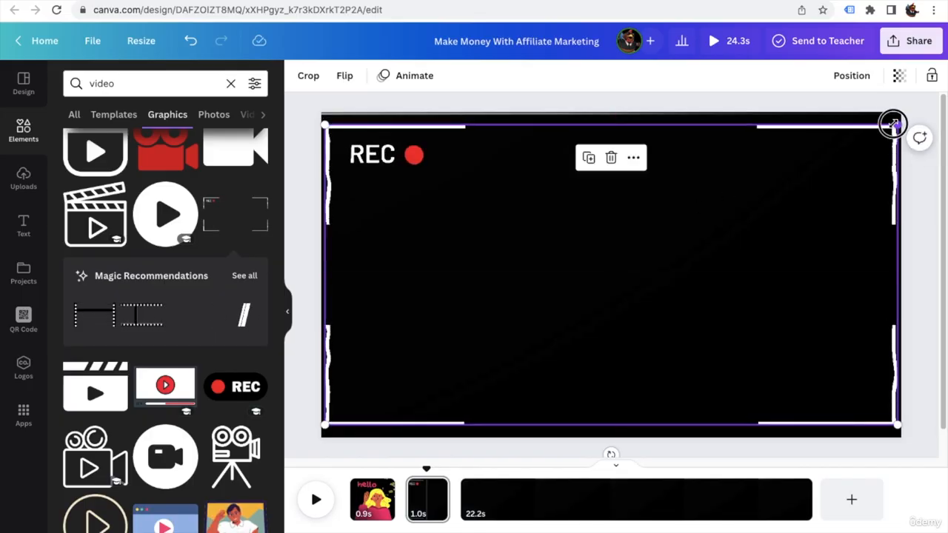
{"action": "left_click_drag", "start_coordinate": [894, 124], "coordinate": [868, 138]}
{"action": "left_click_drag", "start_coordinate": [780, 172], "coordinate": [787, 167]}
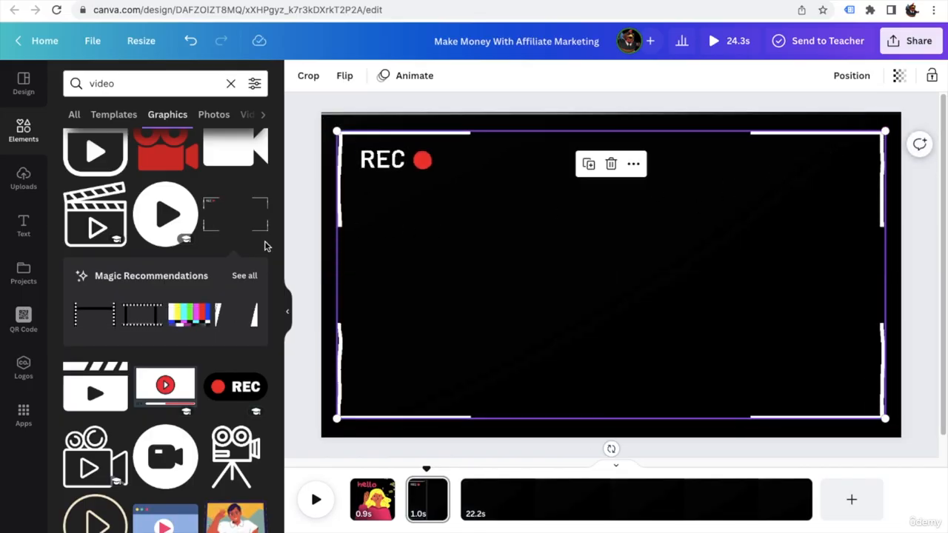
Add the video player graphic with the red play button, enlarge it in the middle of the REC frame and deselect.
{"action": "scroll", "coordinate": [199, 298], "scroll_direction": "up", "scroll_amount": 2}
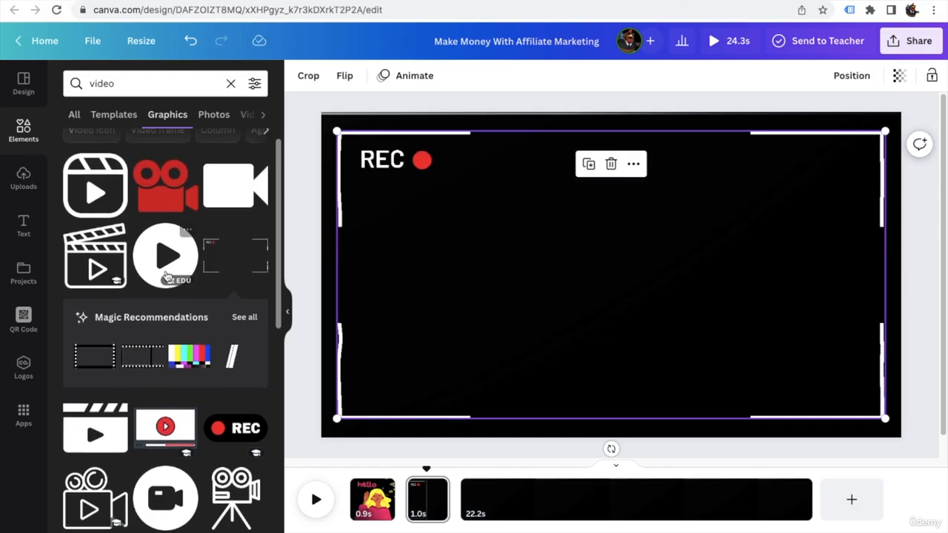
{"action": "scroll", "coordinate": [169, 423], "scroll_direction": "down", "scroll_amount": 1}
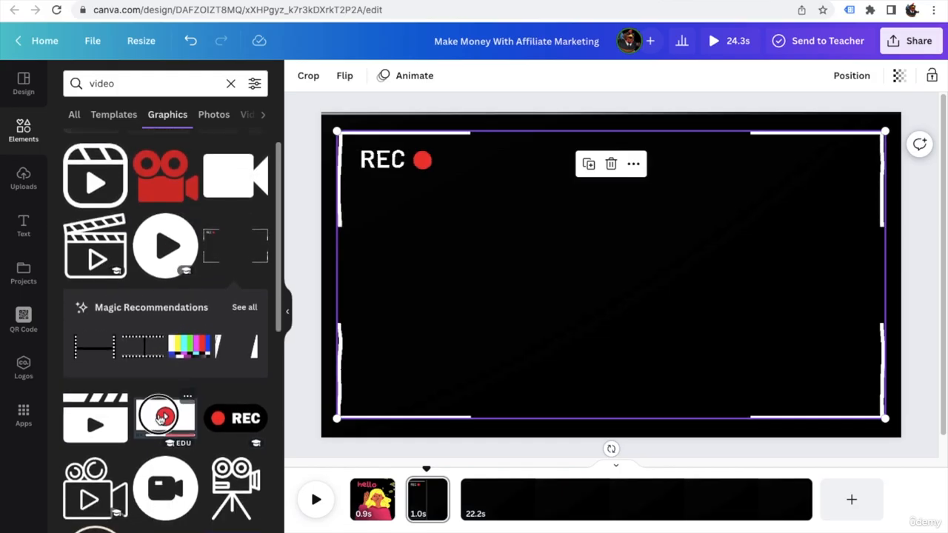
{"action": "left_click", "coordinate": [168, 422]}
{"action": "left_click_drag", "start_coordinate": [591, 277], "coordinate": [549, 296]}
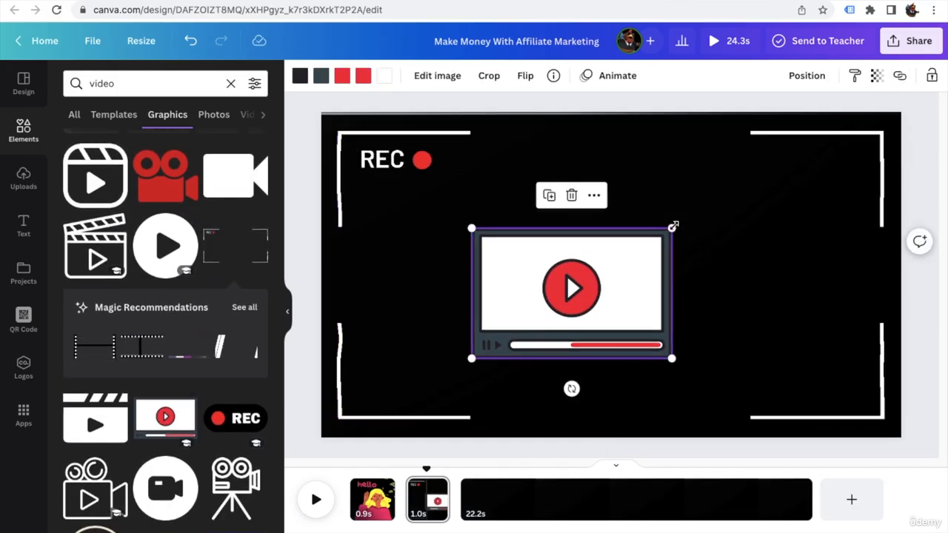
{"action": "left_click_drag", "start_coordinate": [672, 225], "coordinate": [770, 192]}
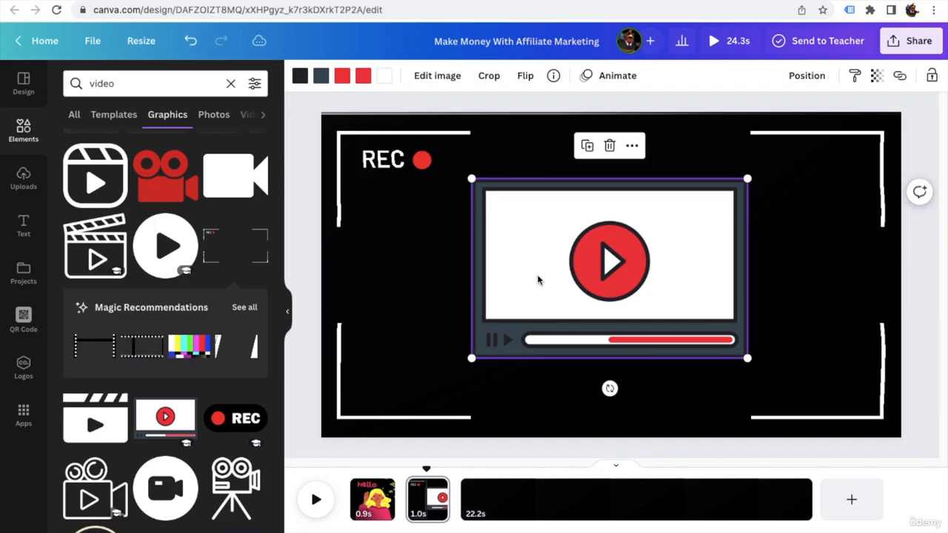
{"action": "left_click", "coordinate": [311, 259]}
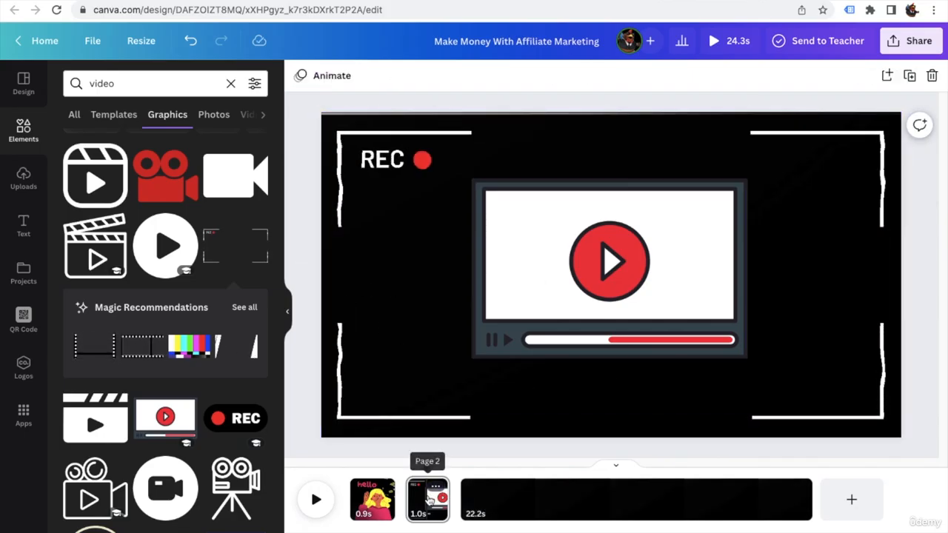
Play the video from the start and check the first two pages.
{"action": "mouse_move", "coordinate": [431, 468]}
{"action": "left_mouse_down"}
{"action": "mouse_move", "coordinate": [460, 464]}
{"action": "mouse_move", "coordinate": [314, 470]}
{"action": "left_mouse_up"}
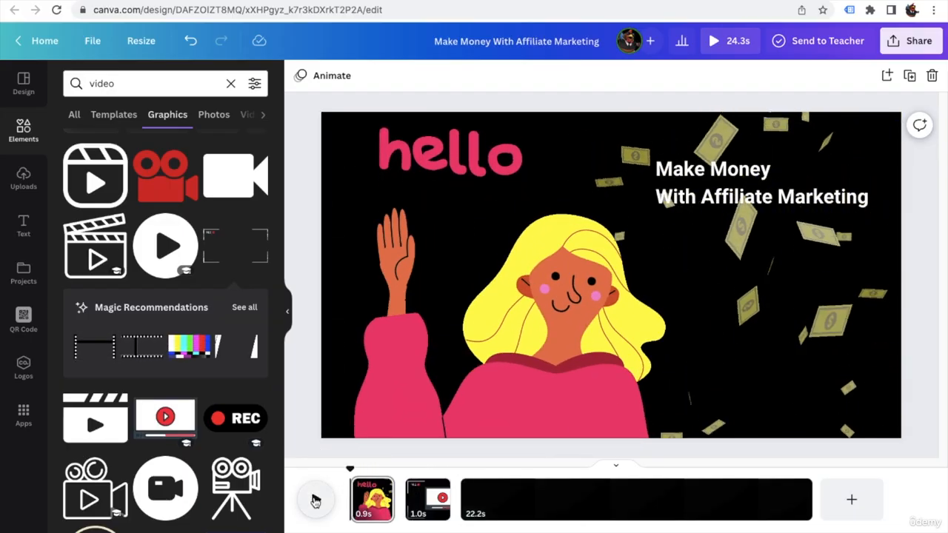
{"action": "left_click", "coordinate": [315, 502]}
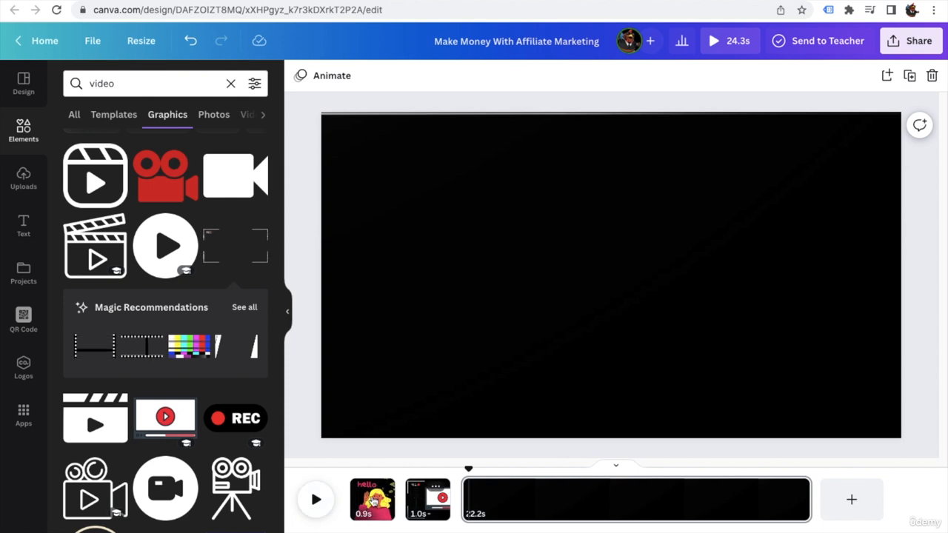
{"action": "left_click", "coordinate": [374, 503]}
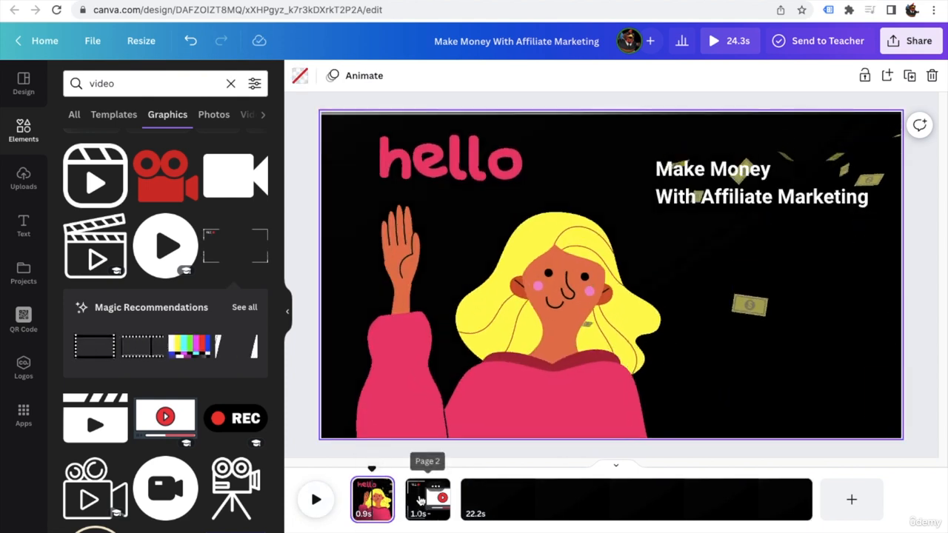
{"action": "left_click", "coordinate": [420, 502]}
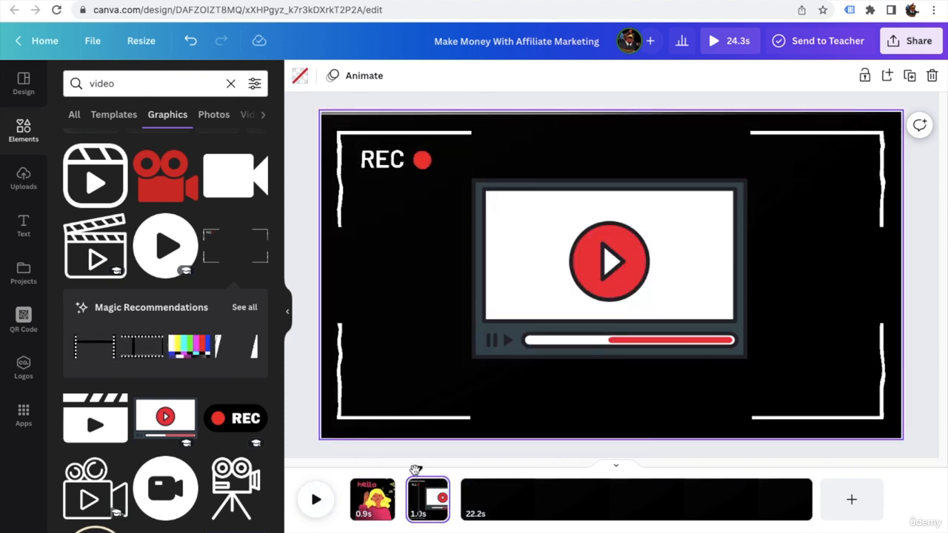
Play on from the second page and split the empty third page 1.3 s in.
{"action": "left_click", "coordinate": [455, 466]}
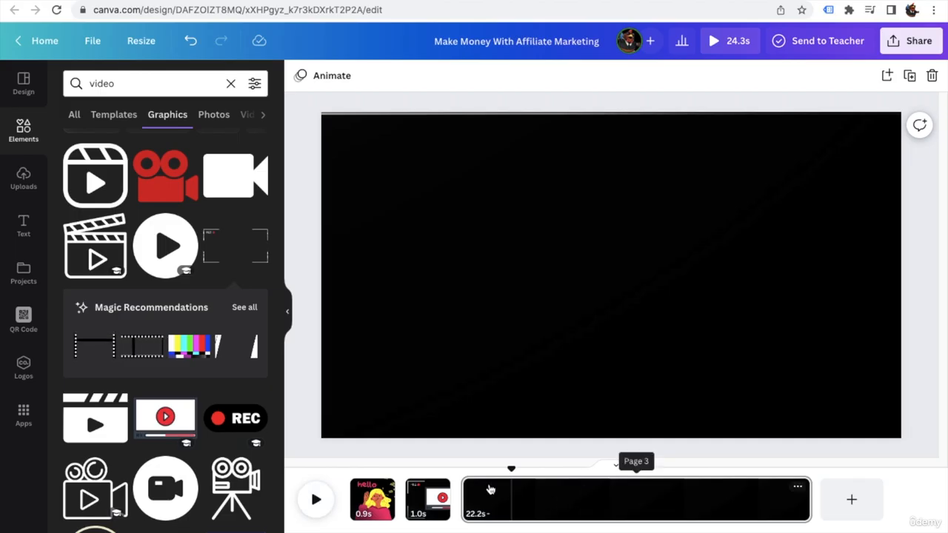
{"action": "left_click", "coordinate": [433, 495]}
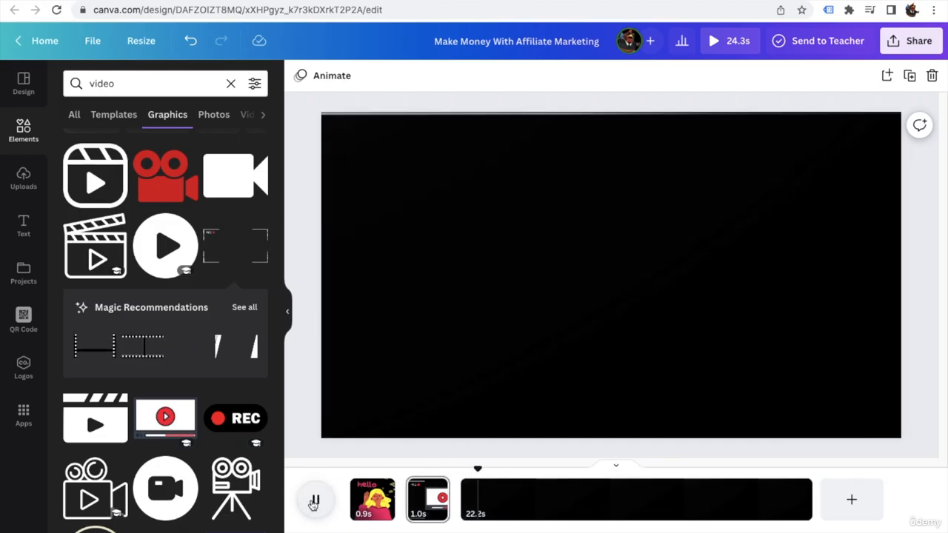
{"action": "right_click", "coordinate": [483, 500]}
{"action": "left_click", "coordinate": [519, 443]}
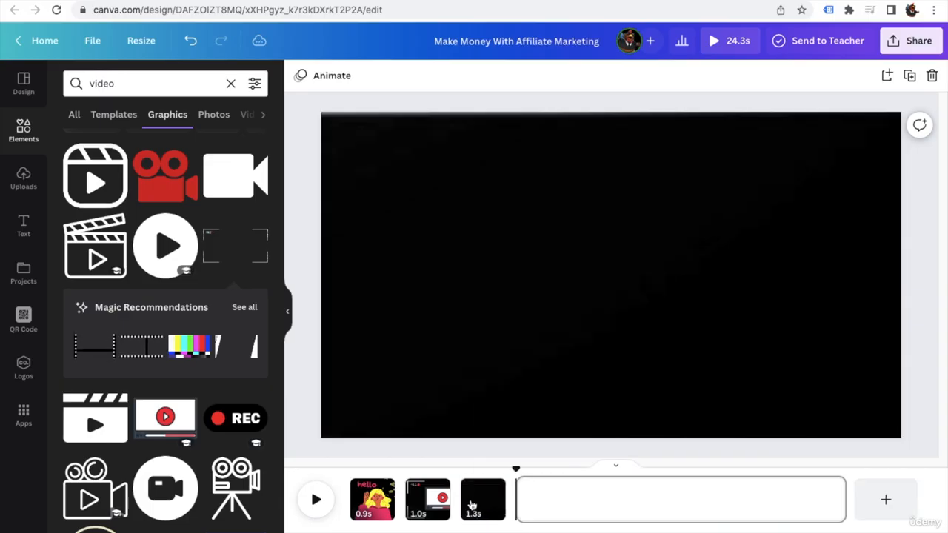
Search the element graphics for "discuss" and add the illustration of three people in blue talking to the third page.
{"action": "left_click", "coordinate": [23, 130]}
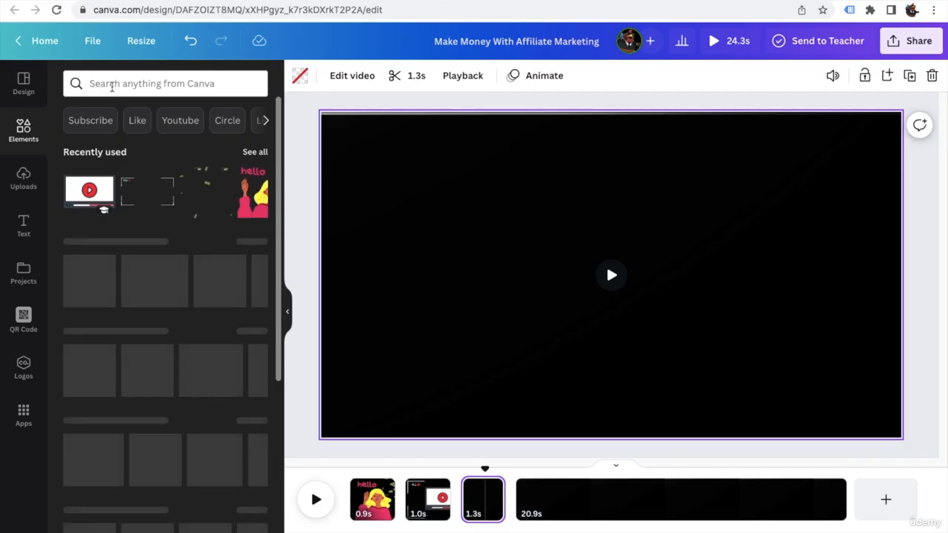
{"action": "left_click", "coordinate": [112, 86]}
{"action": "type", "text": "discu"}
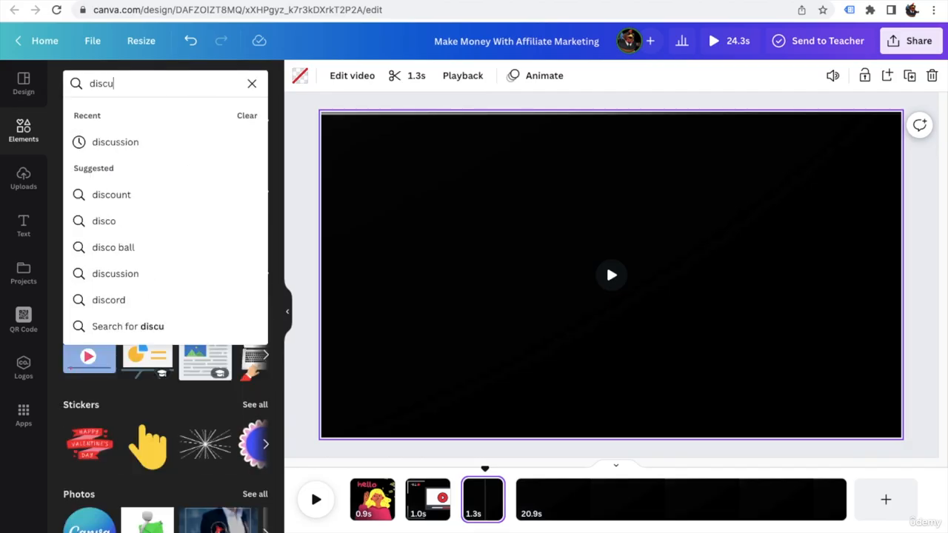
{"action": "type", "text": "ss"}
{"action": "key", "text": "Return"}
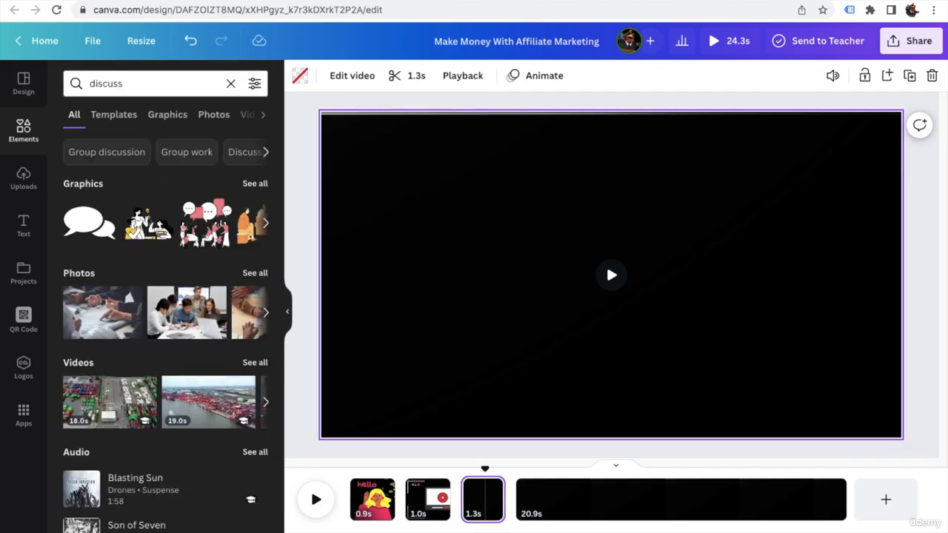
{"action": "left_click", "coordinate": [172, 117]}
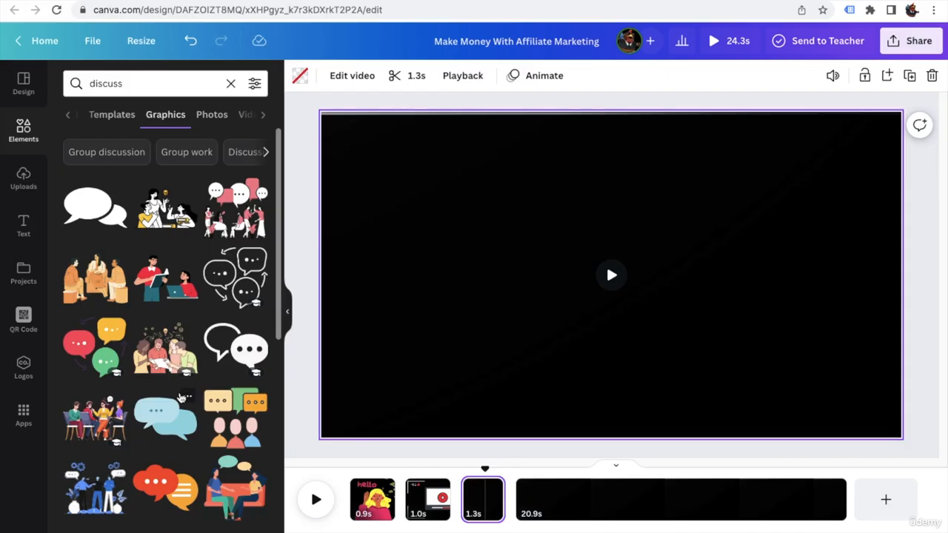
{"action": "left_click", "coordinate": [95, 489]}
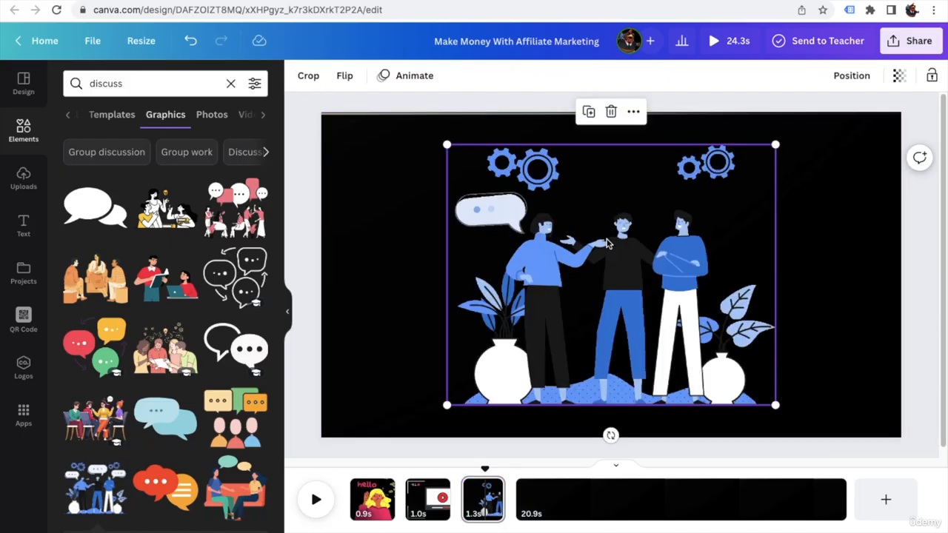
Enlarge the discussion illustration to nearly the page's full height, center it on the third page and deselect it.
{"action": "left_click_drag", "start_coordinate": [604, 243], "coordinate": [529, 249]}
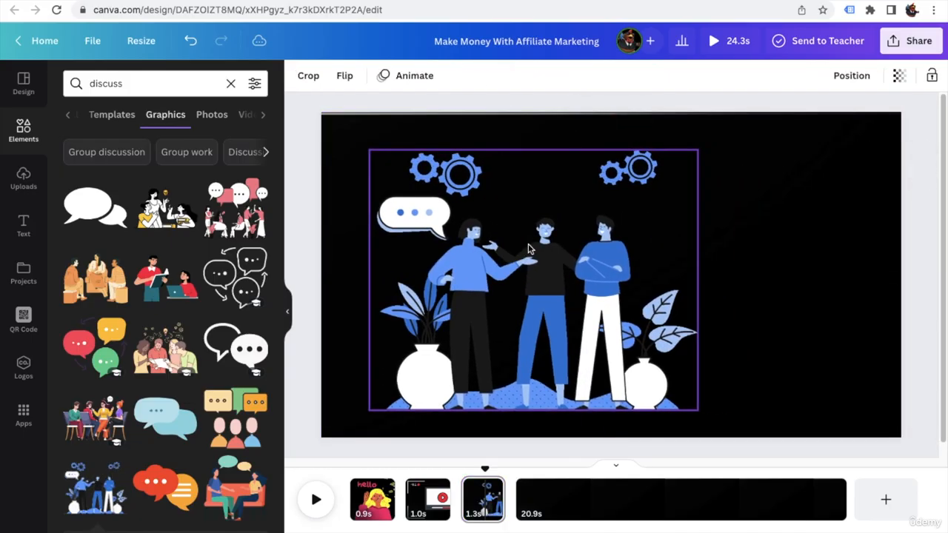
{"action": "left_click", "coordinate": [212, 114]}
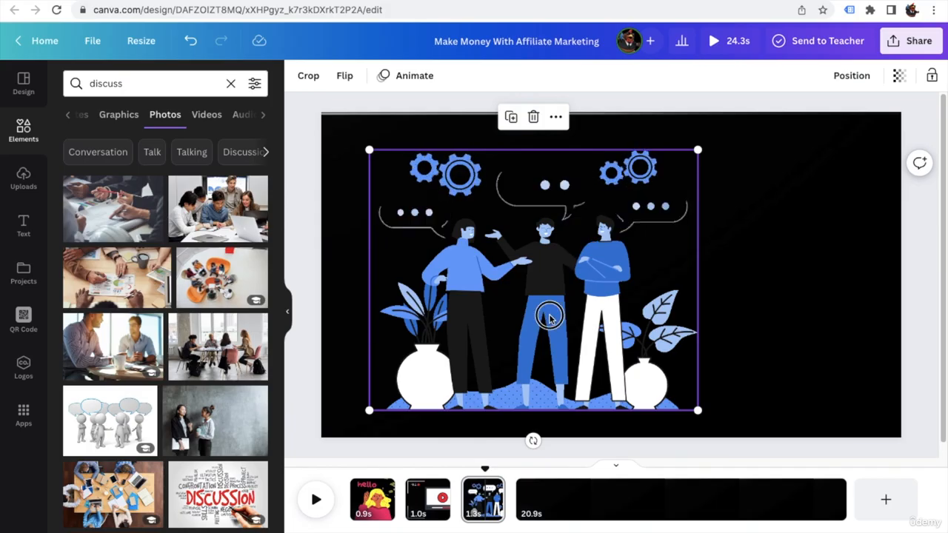
{"action": "left_click_drag", "start_coordinate": [549, 317], "coordinate": [609, 321]}
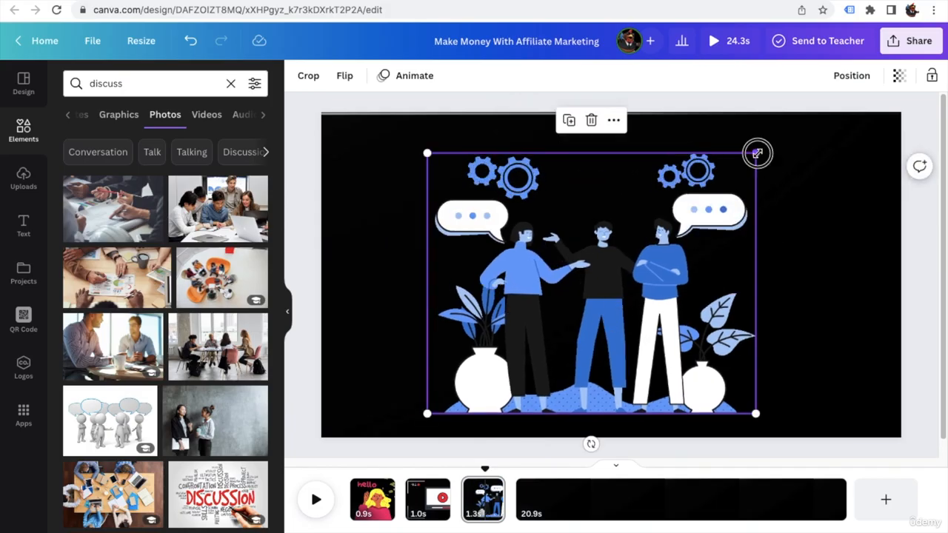
{"action": "left_click_drag", "start_coordinate": [755, 153], "coordinate": [799, 118]}
{"action": "left_click_drag", "start_coordinate": [751, 198], "coordinate": [734, 207]}
{"action": "left_click", "coordinate": [354, 296]}
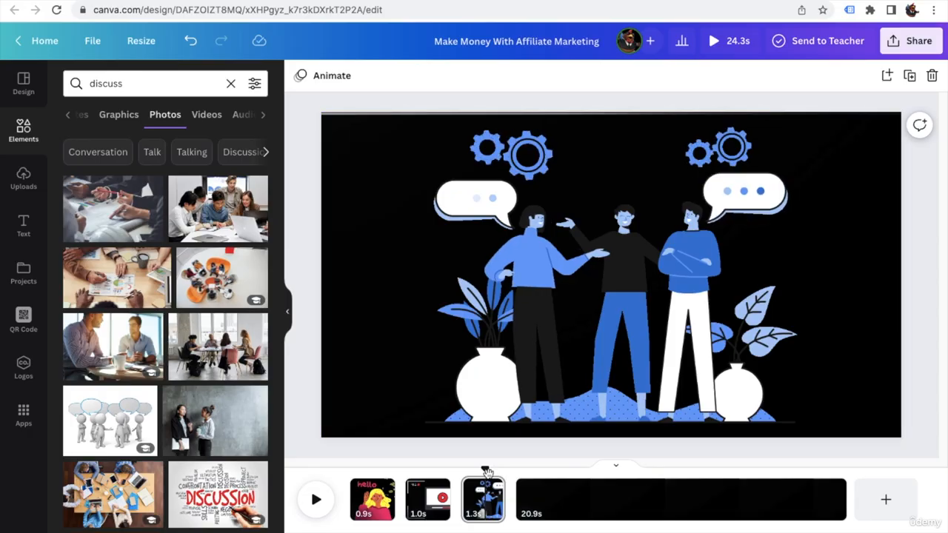
Play the empty fourth page from its start and split it 0.7 s in.
{"action": "left_click_drag", "start_coordinate": [485, 468], "coordinate": [512, 468]}
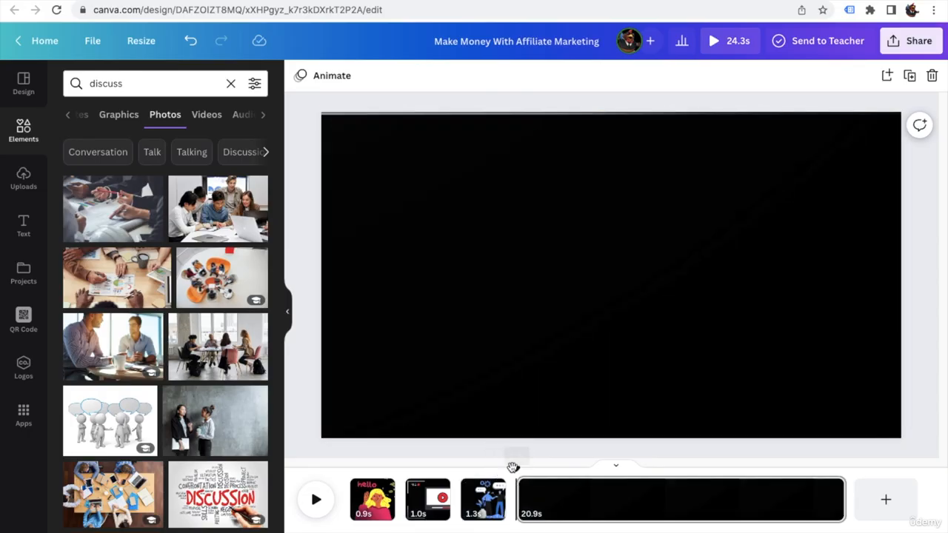
{"action": "left_click", "coordinate": [317, 501]}
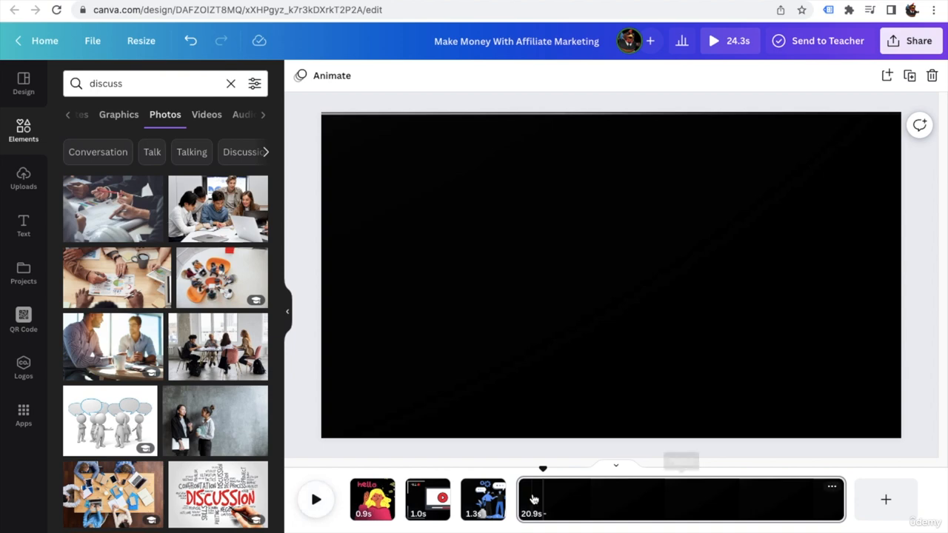
{"action": "left_click_drag", "start_coordinate": [540, 470], "coordinate": [512, 468]}
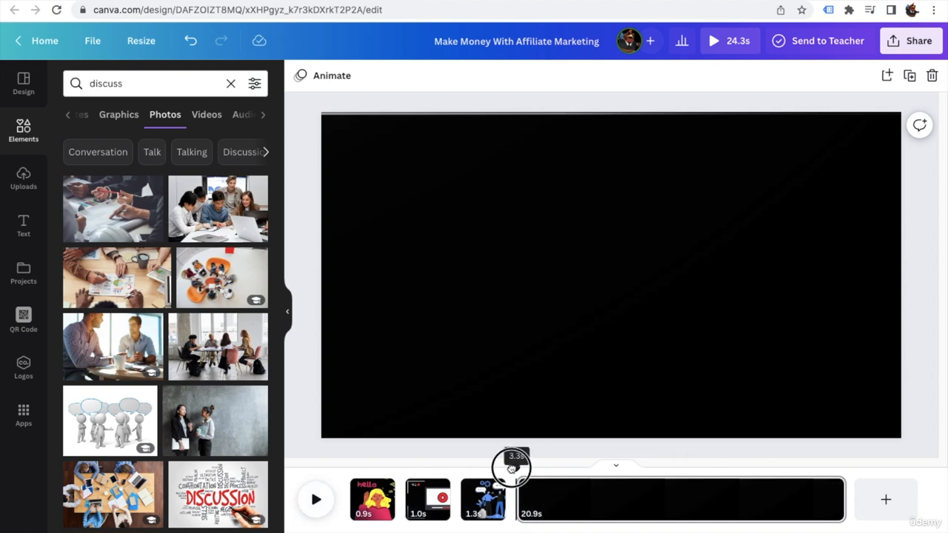
{"action": "left_click", "coordinate": [317, 504]}
{"action": "left_click", "coordinate": [316, 502]}
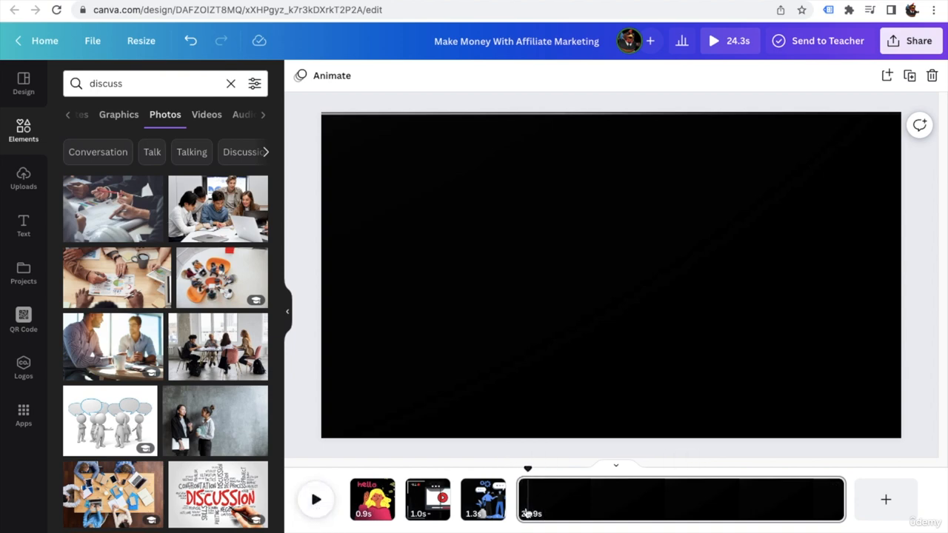
{"action": "right_click", "coordinate": [530, 504]}
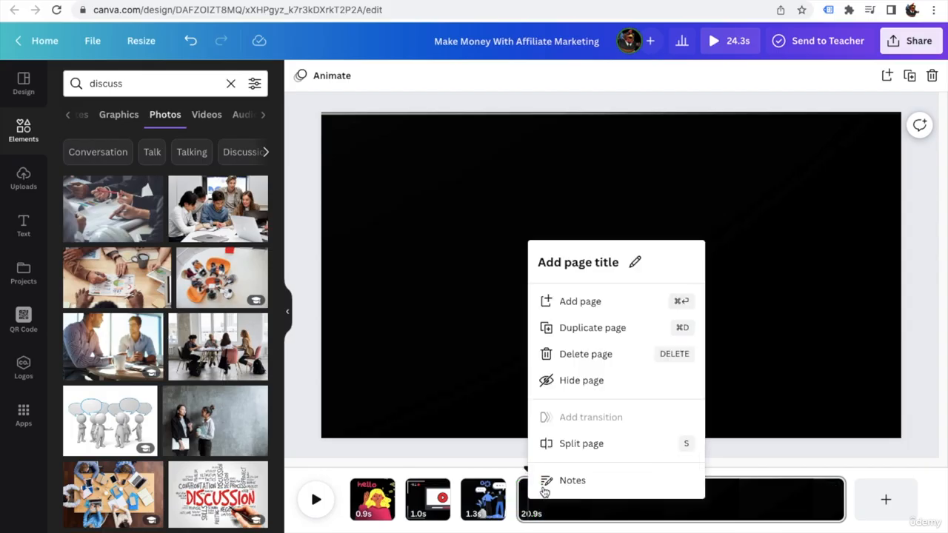
{"action": "key", "text": "s"}
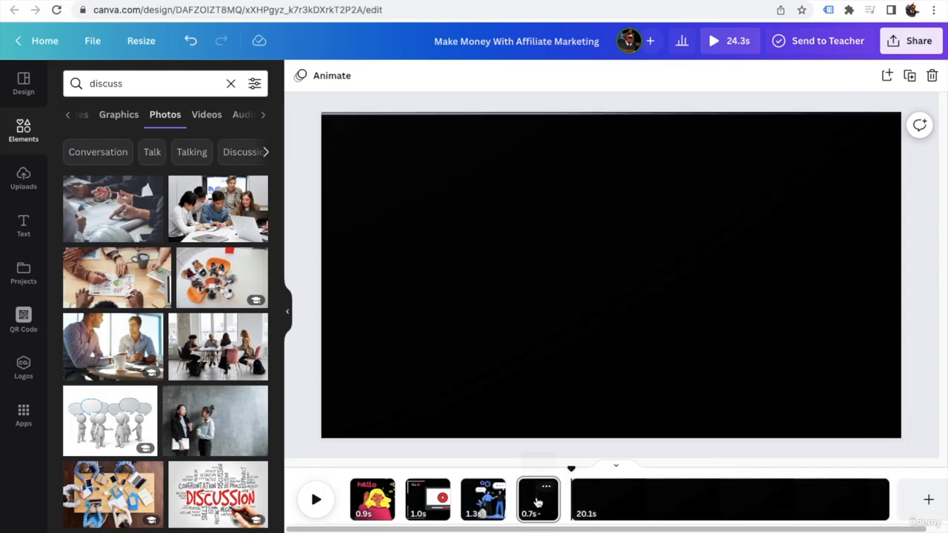
Search the element photos for "money" and add the picture of scattered banded dollar bills to the 0.7 s fourth page.
{"action": "left_click", "coordinate": [539, 502]}
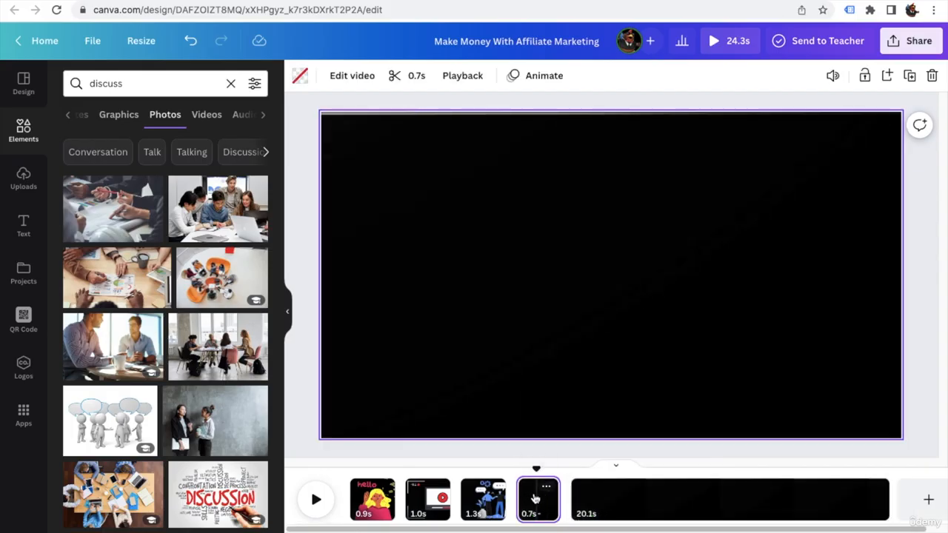
{"action": "double_click", "coordinate": [93, 84]}
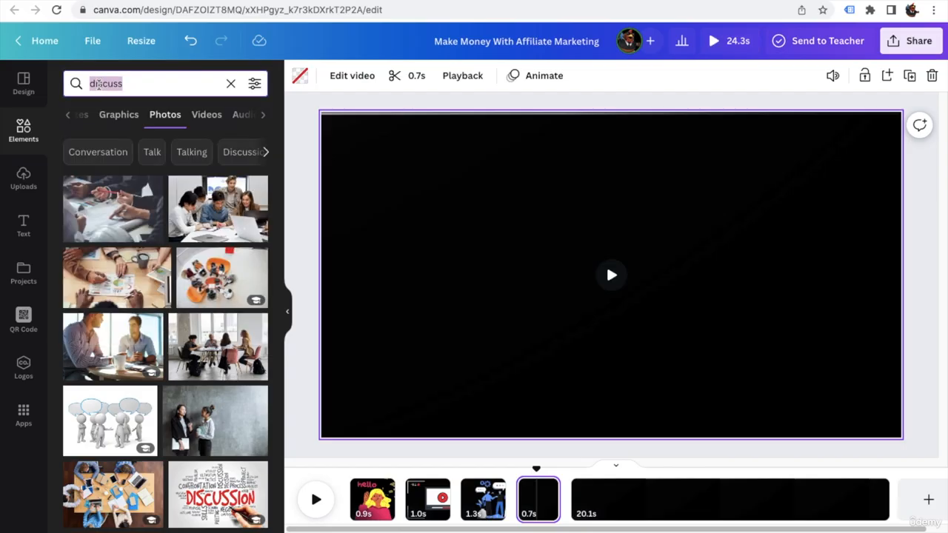
{"action": "type", "text": "money"}
{"action": "key", "text": "Return"}
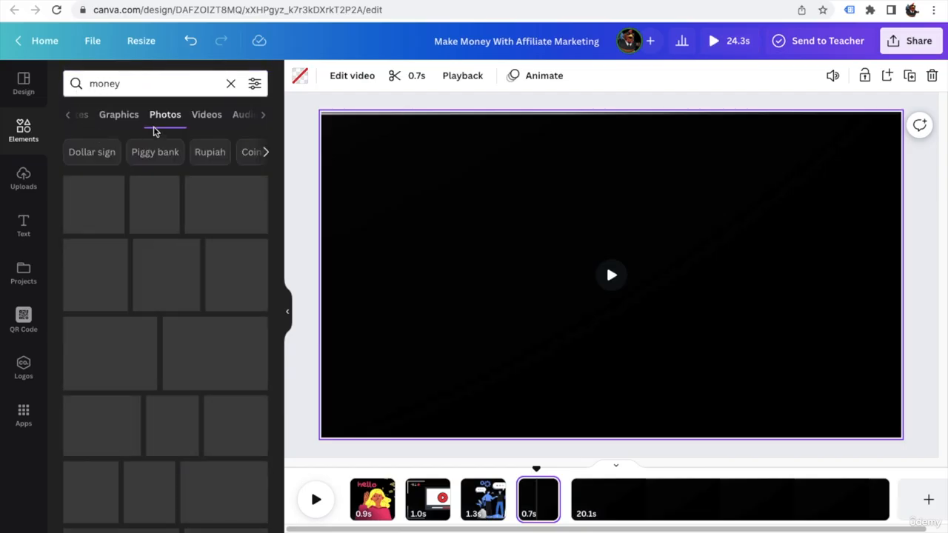
{"action": "left_click", "coordinate": [132, 121]}
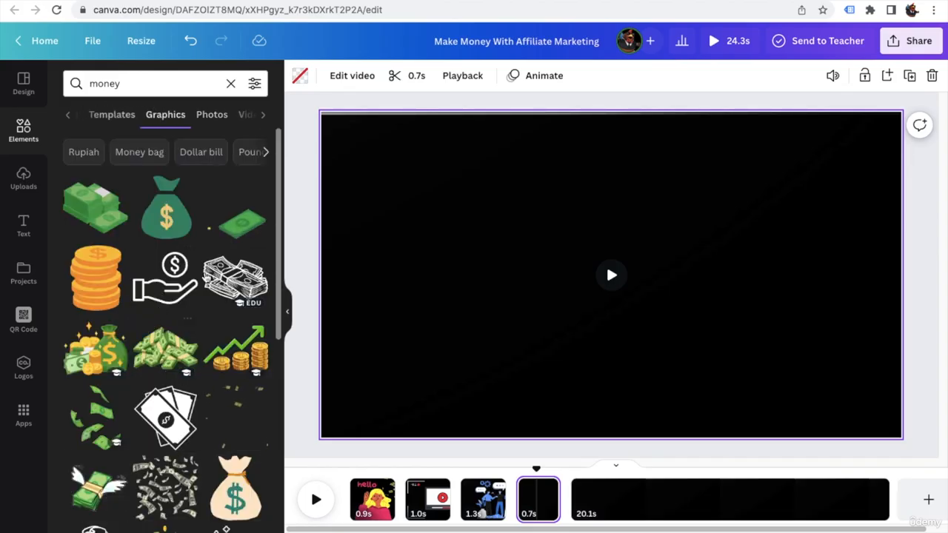
{"action": "left_click", "coordinate": [206, 116]}
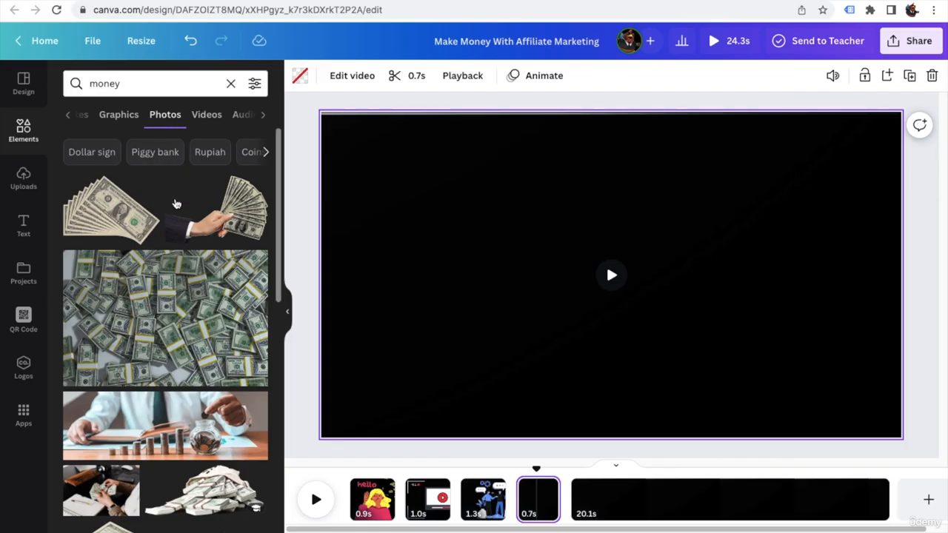
{"action": "left_click", "coordinate": [150, 321]}
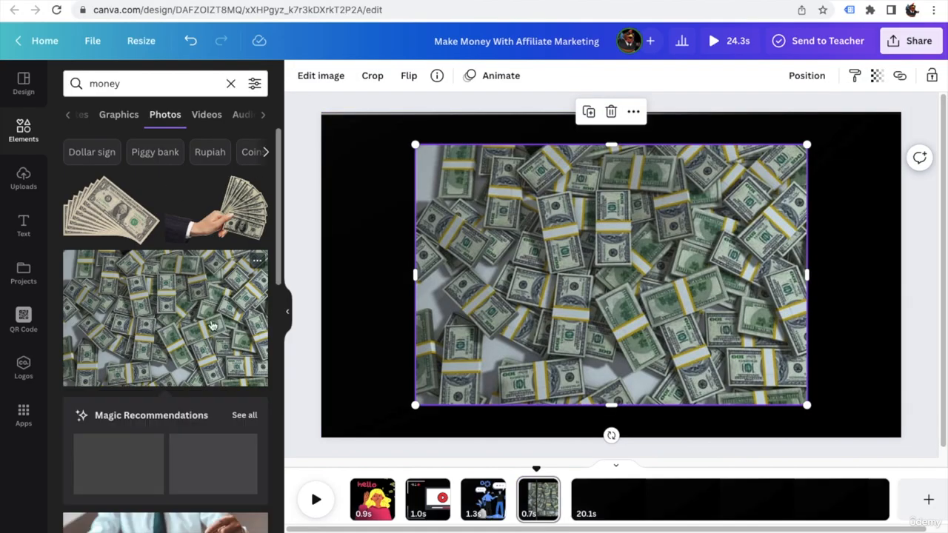
Try the dollar bills photo as the fourth page's background and undo the replacement.
{"action": "right_click", "coordinate": [518, 254]}
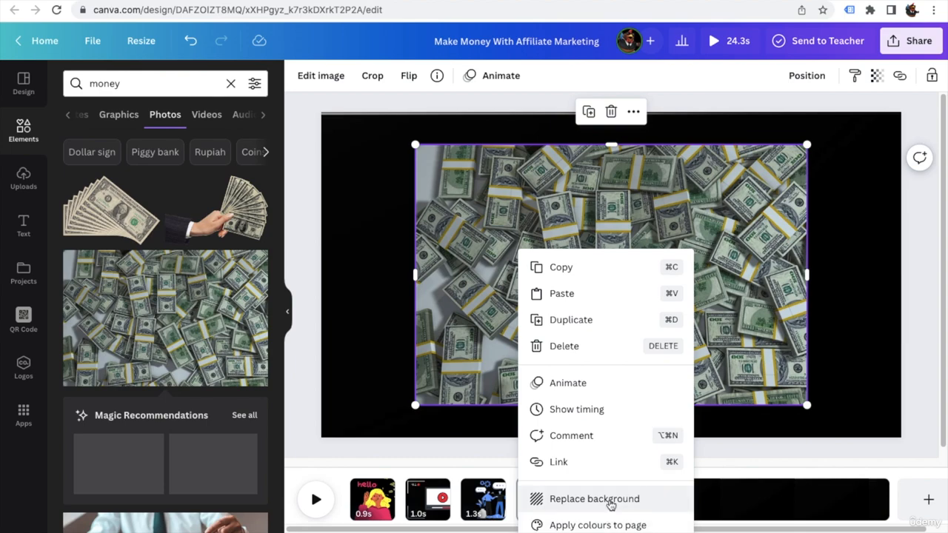
{"action": "left_click", "coordinate": [621, 500]}
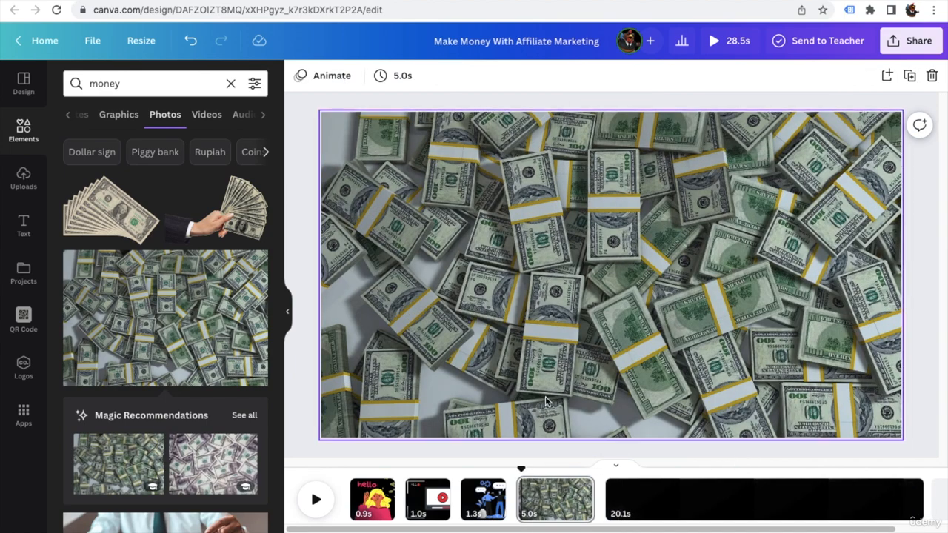
{"action": "key", "text": "ctrl+z"}
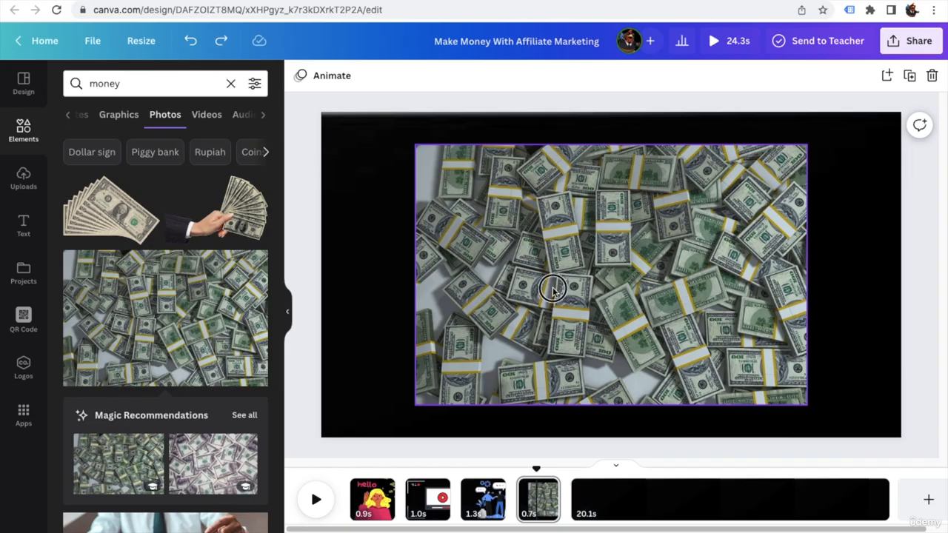
Enlarge the dollar bills photo and stretch its four sides to the page edges to fill the fourth page, and deselect it.
{"action": "left_click_drag", "start_coordinate": [552, 289], "coordinate": [524, 270]}
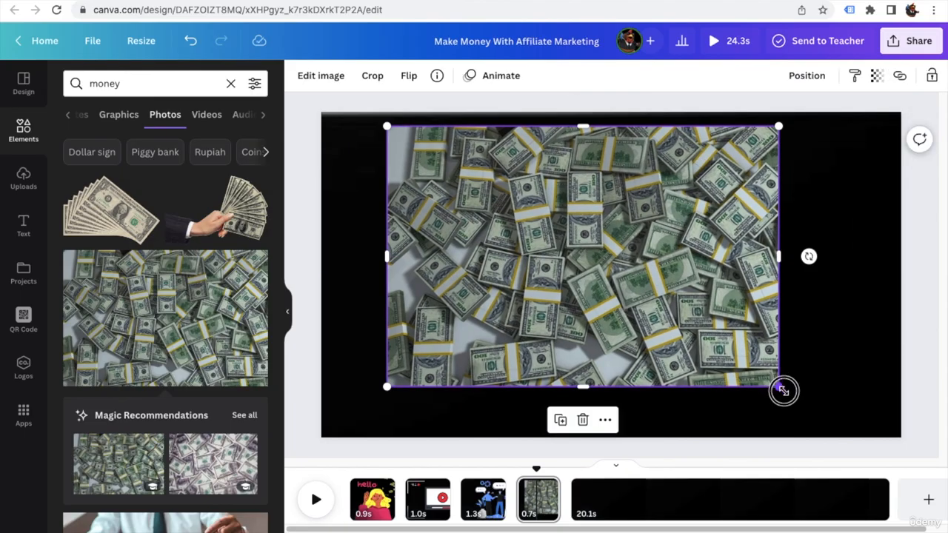
{"action": "left_click_drag", "start_coordinate": [784, 391], "coordinate": [832, 424]}
{"action": "left_click_drag", "start_coordinate": [677, 332], "coordinate": [677, 336]}
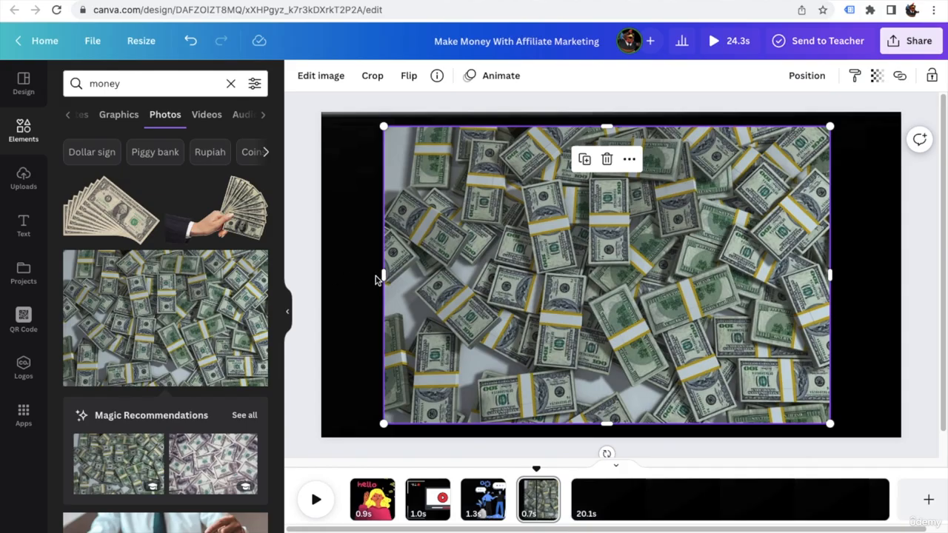
{"action": "left_click_drag", "start_coordinate": [381, 276], "coordinate": [321, 271]}
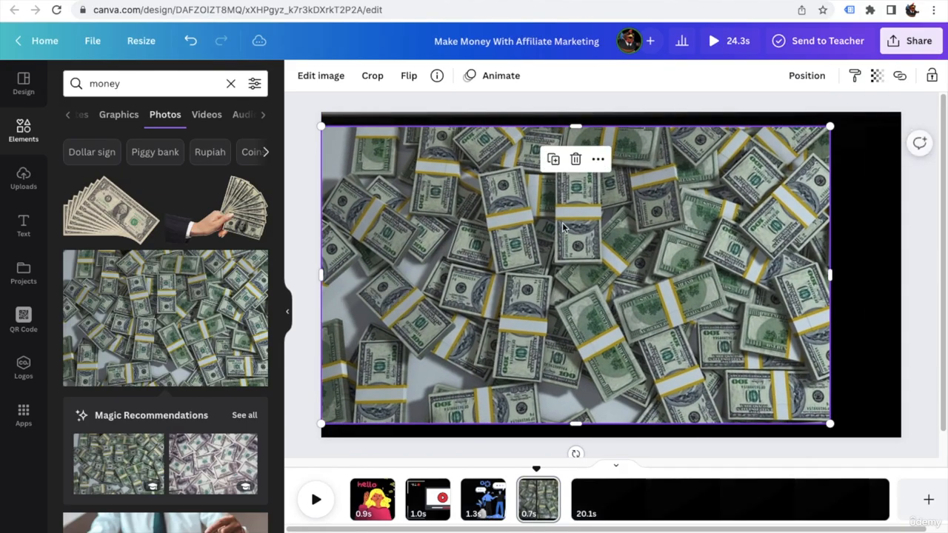
{"action": "left_click_drag", "start_coordinate": [578, 121], "coordinate": [577, 112]}
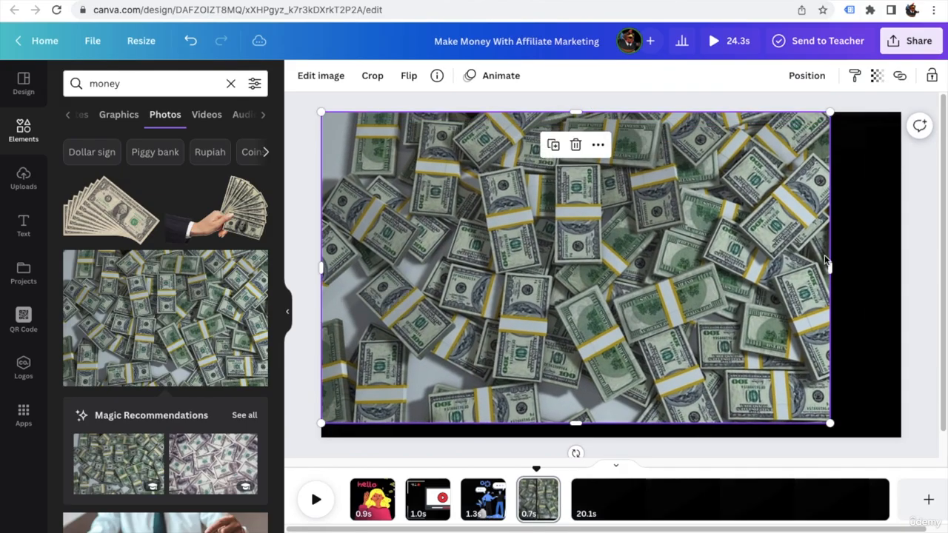
{"action": "left_click_drag", "start_coordinate": [830, 266], "coordinate": [901, 266]}
{"action": "left_click_drag", "start_coordinate": [614, 428], "coordinate": [614, 437]}
{"action": "left_click", "coordinate": [294, 209]}
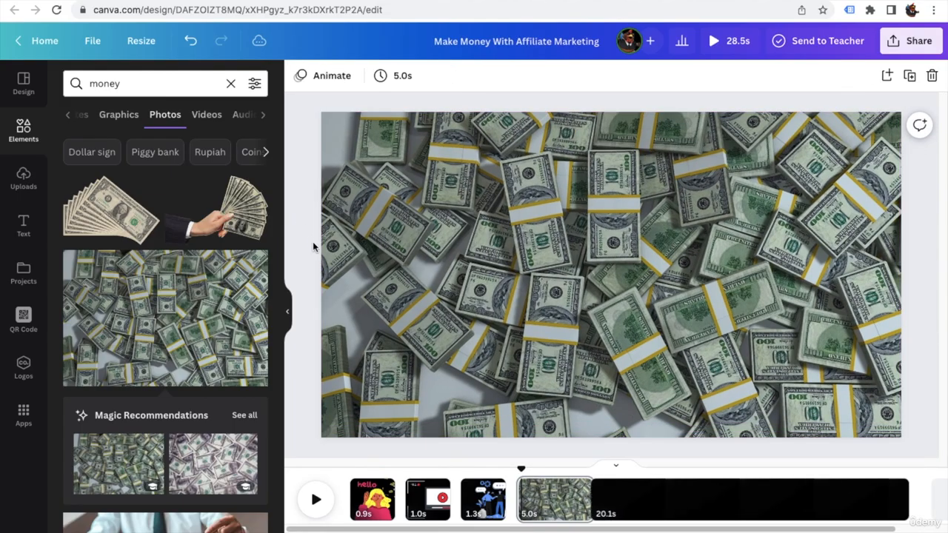
Play the empty page after the dollar bills page from its start and split it 1.3 s in.
{"action": "left_click_drag", "start_coordinate": [521, 468], "coordinate": [599, 464]}
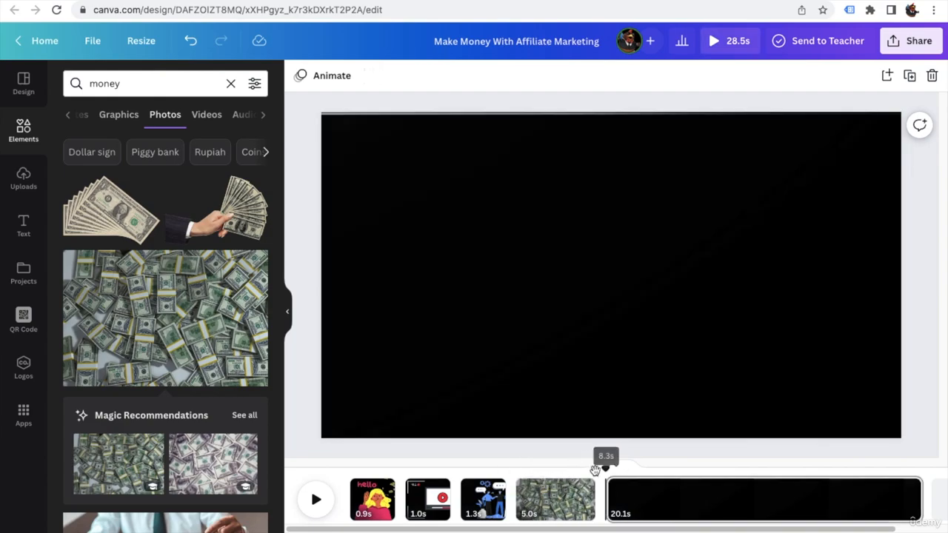
{"action": "left_click", "coordinate": [312, 501]}
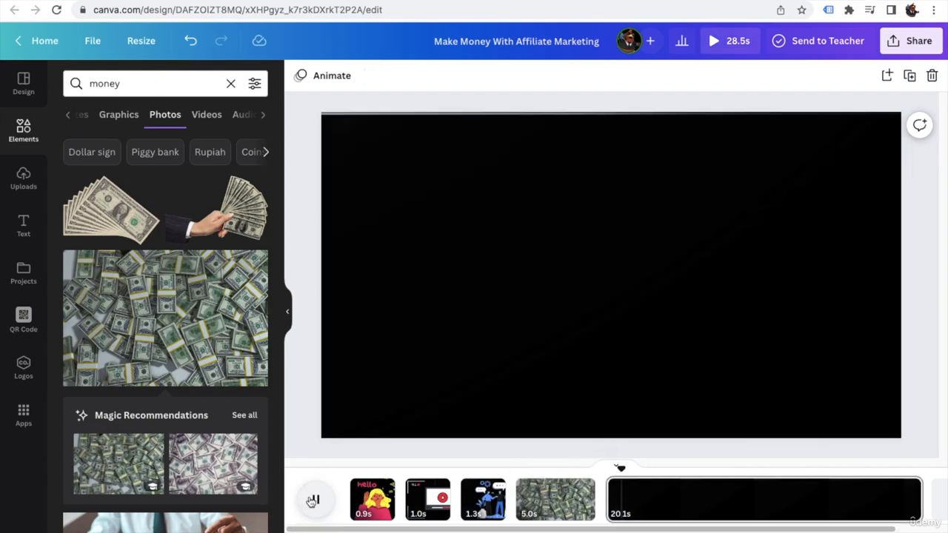
{"action": "right_click", "coordinate": [627, 501]}
{"action": "left_click", "coordinate": [664, 443]}
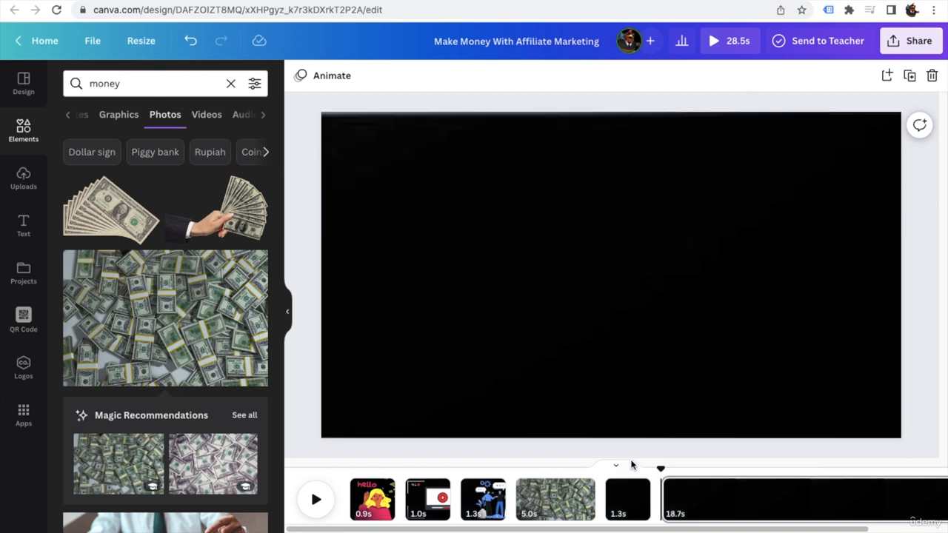
Select the empty 1.3 s page after the dollar bills page and search the element graphics for "affiliate marketing".
{"action": "left_click", "coordinate": [621, 504]}
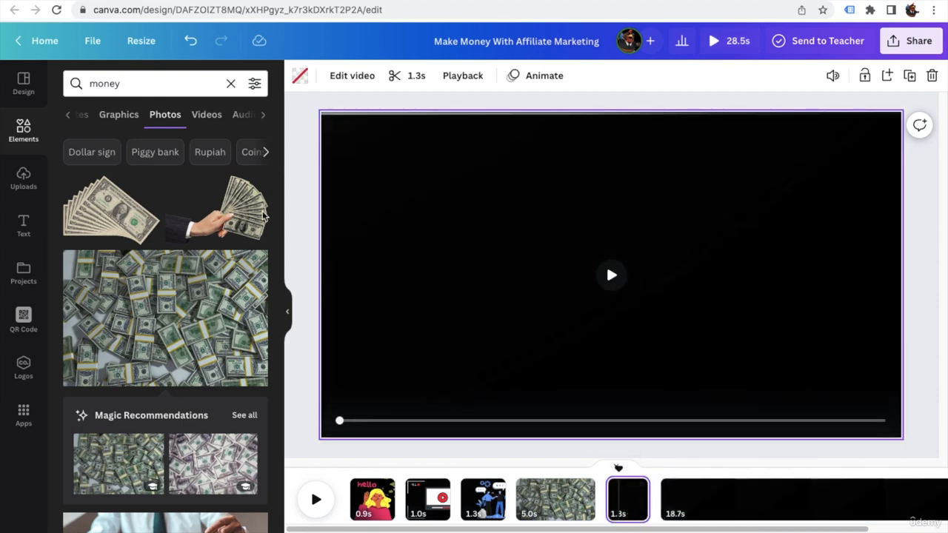
{"action": "left_click", "coordinate": [104, 82]}
{"action": "double_click", "coordinate": [103, 83]}
{"action": "type", "text": "a"}
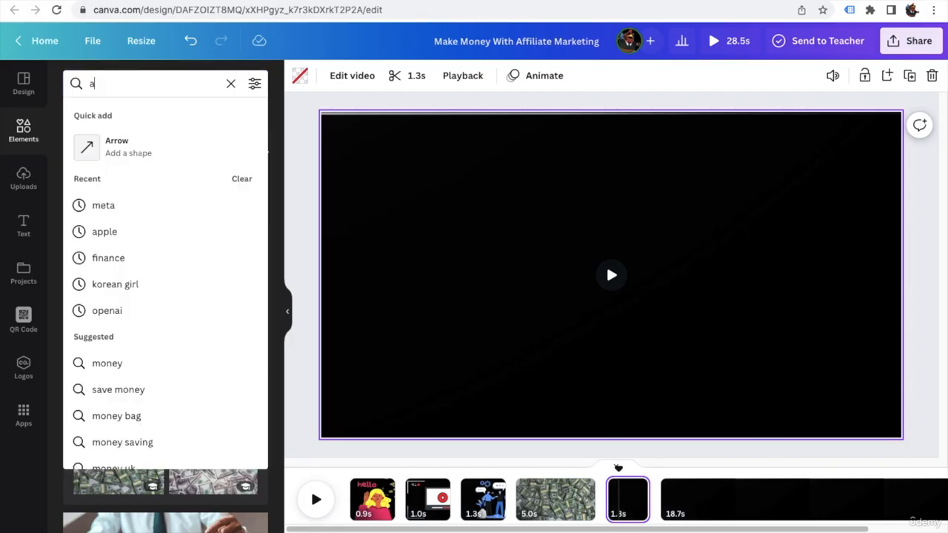
{"action": "type", "text": "ffiliate marketing"}
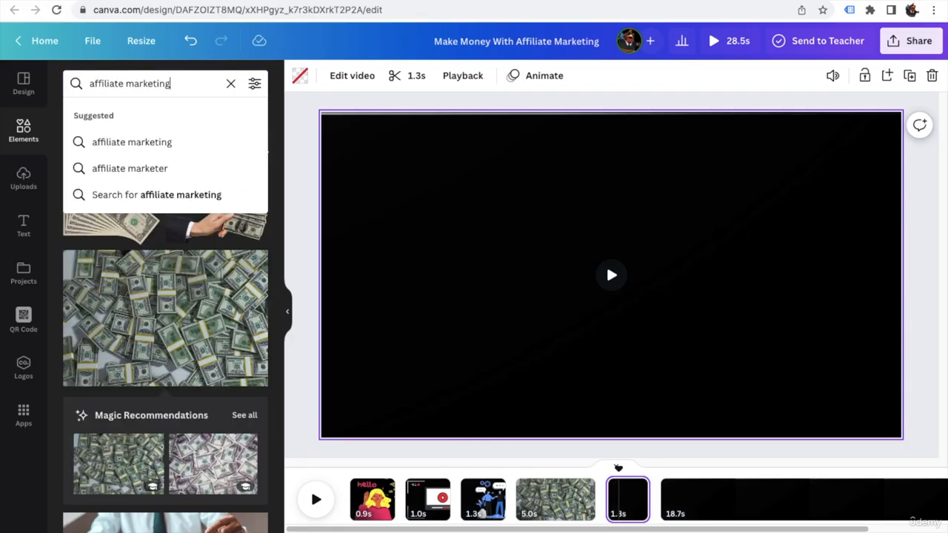
{"action": "key", "text": "Return"}
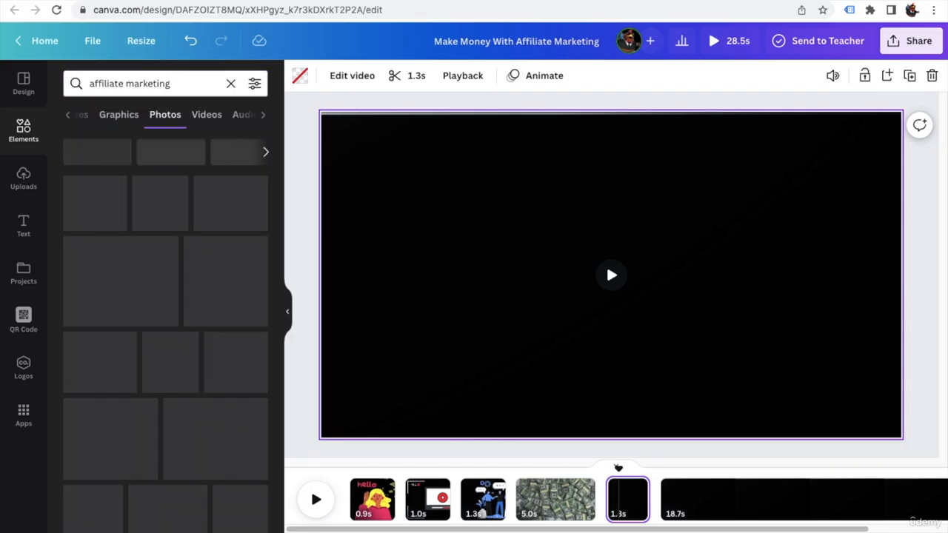
{"action": "left_click", "coordinate": [112, 116]}
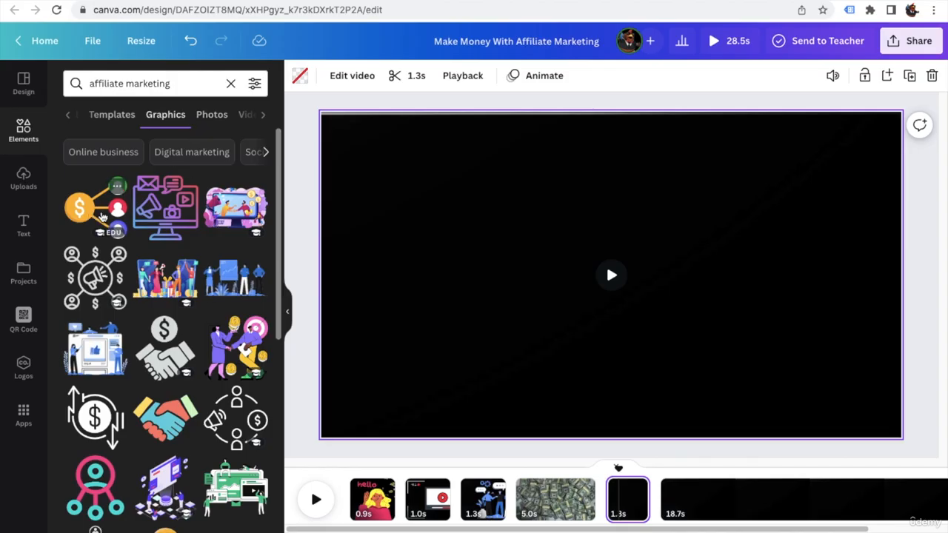
Add the graphic of a dollar coin linked to three people, enlarge it and place it in the page's left half.
{"action": "left_click", "coordinate": [102, 216]}
{"action": "left_click_drag", "start_coordinate": [586, 255], "coordinate": [493, 292]}
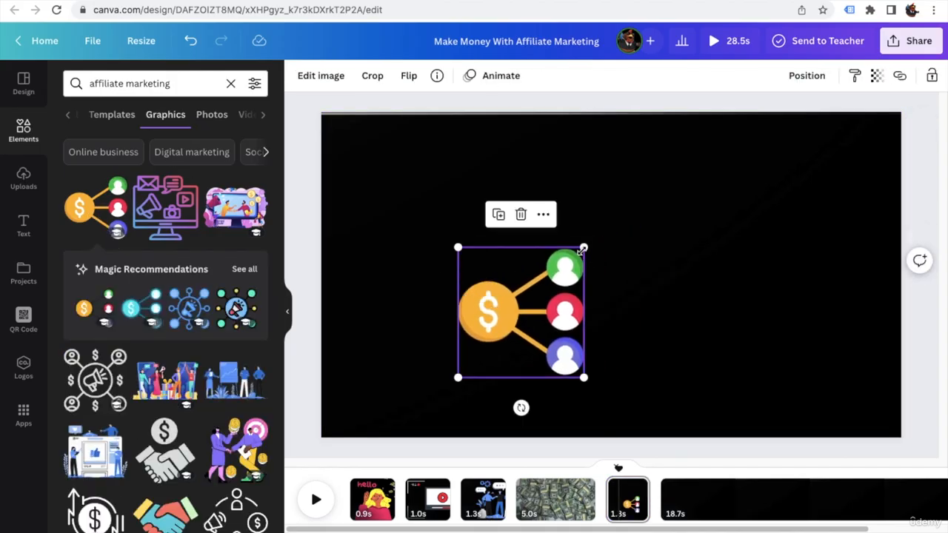
{"action": "left_click_drag", "start_coordinate": [584, 249], "coordinate": [759, 220]}
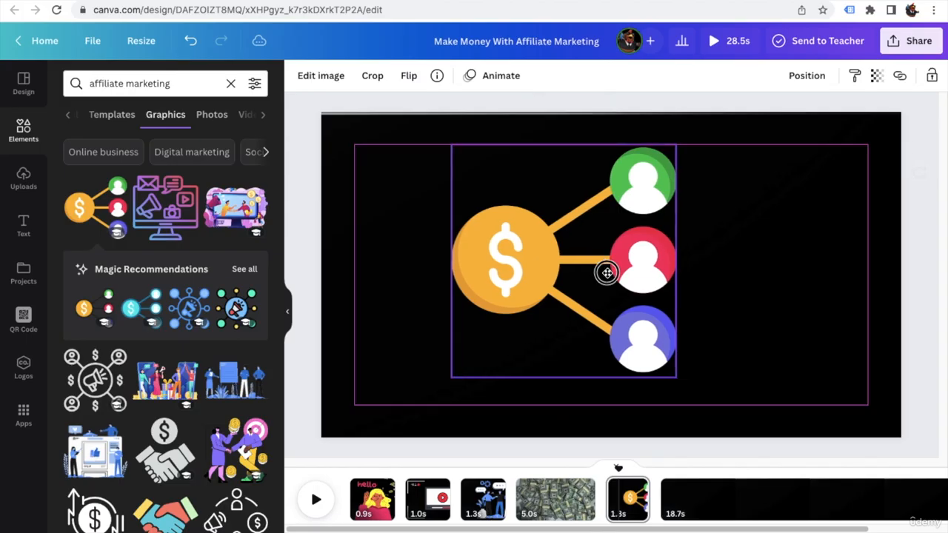
{"action": "left_click_drag", "start_coordinate": [606, 273], "coordinate": [523, 273]}
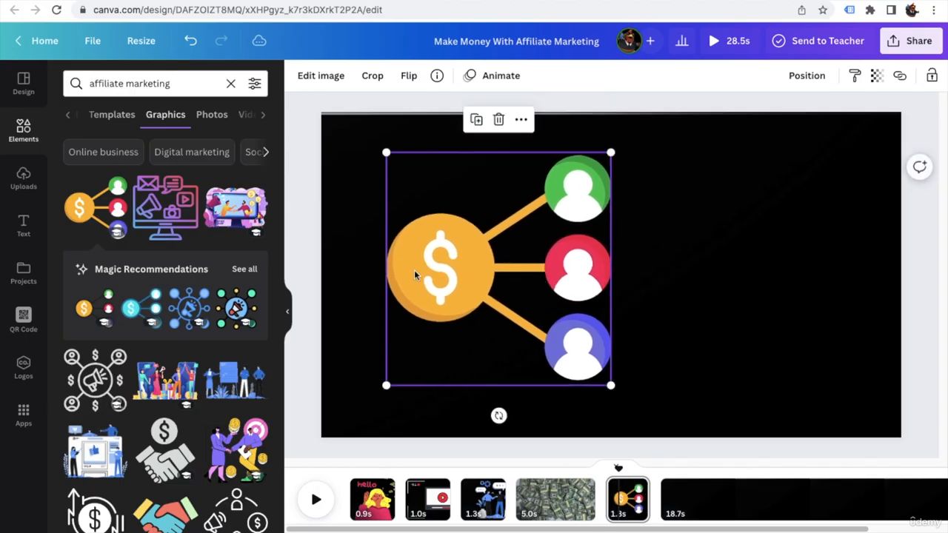
Add a subheading reading "Affiliate Marketing" on two lines, widened to the left page edge and moved to the right of the coin graphic.
{"action": "left_click", "coordinate": [23, 226]}
{"action": "left_click", "coordinate": [100, 225]}
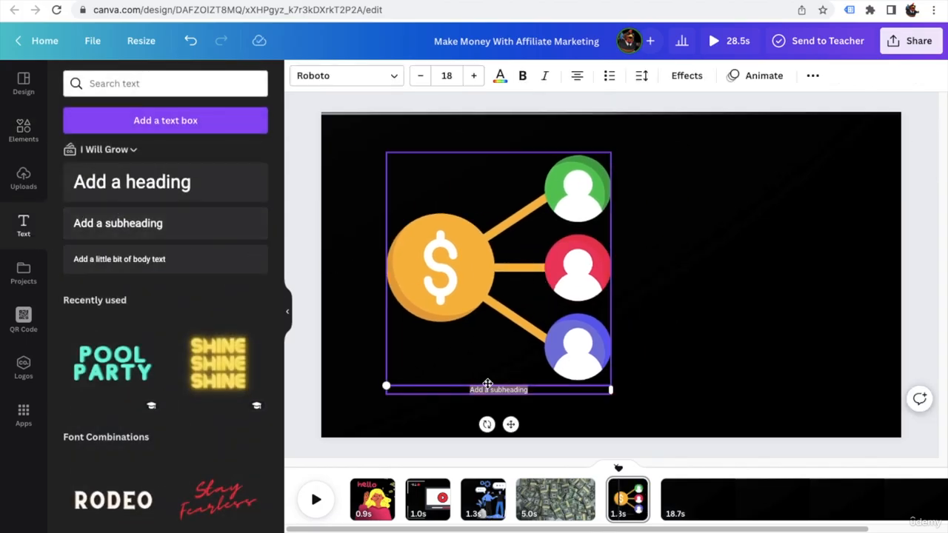
{"action": "left_click_drag", "start_coordinate": [367, 374], "coordinate": [322, 383]}
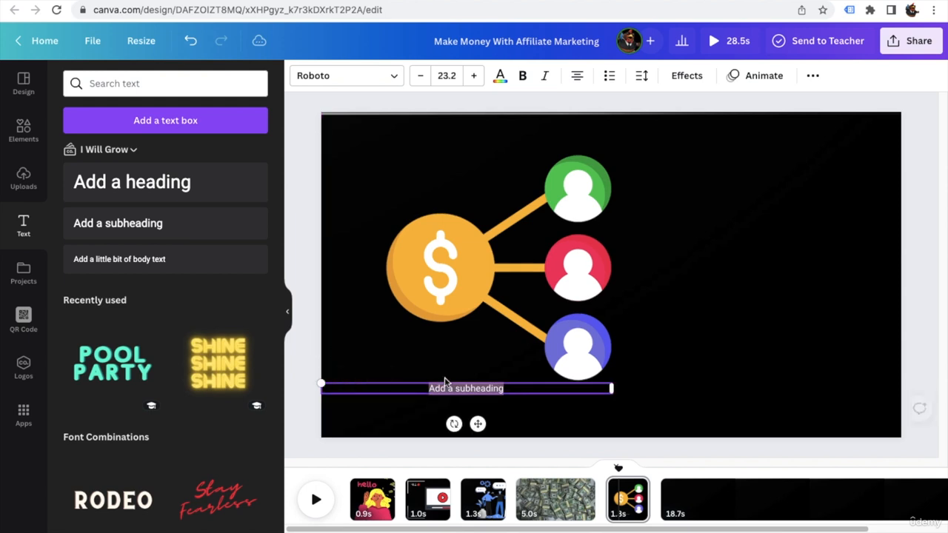
{"action": "left_click", "coordinate": [306, 320]}
{"action": "left_click_drag", "start_coordinate": [458, 393], "coordinate": [739, 291]}
{"action": "left_click", "coordinate": [739, 291]}
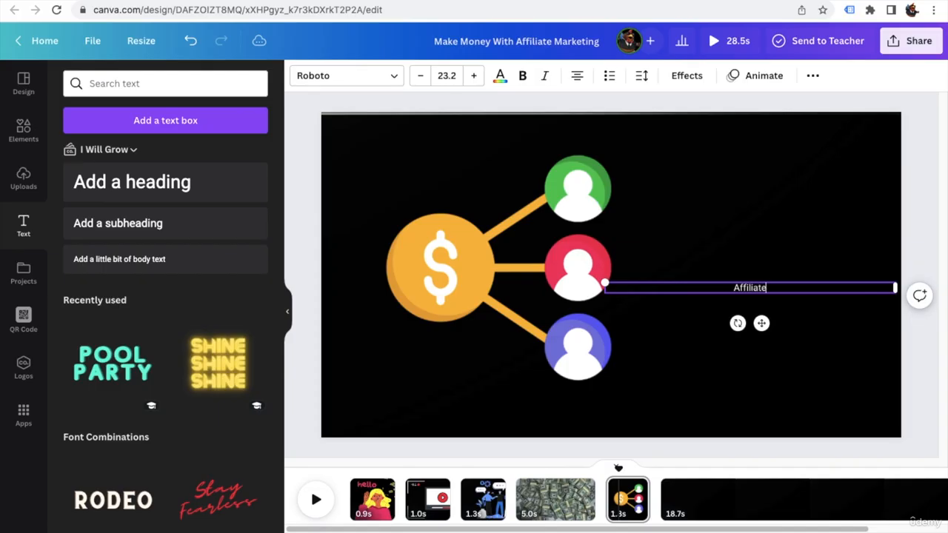
{"action": "type", "text": "Affiliate"}
{"action": "key", "text": "Return"}
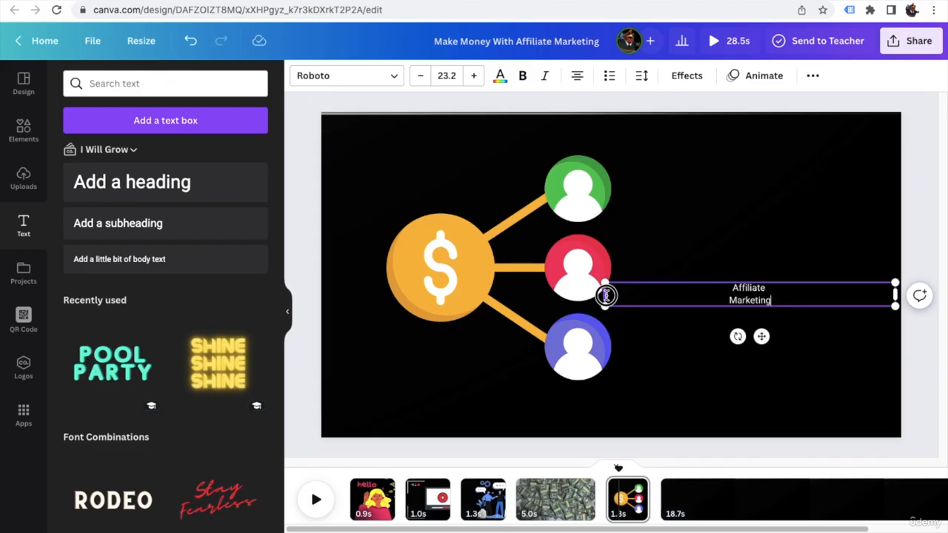
Scale the "Affiliate Marketing" text to font size 54.6 and position it beside the red person icon.
{"action": "left_click_drag", "start_coordinate": [606, 296], "coordinate": [626, 244]}
{"action": "left_click", "coordinate": [854, 256]}
{"action": "mouse_move", "coordinate": [737, 304]}
{"action": "left_mouse_down"}
{"action": "mouse_move", "coordinate": [759, 280]}
{"action": "mouse_move", "coordinate": [752, 301]}
{"action": "left_mouse_up"}
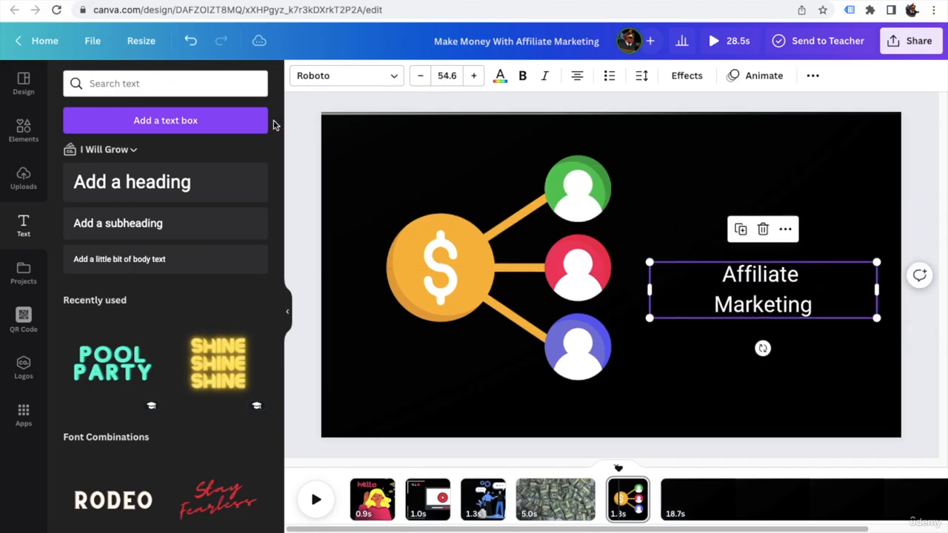
Search the element graphics for "arrow" and add the thick white arrow that curves down to the right.
{"action": "left_click", "coordinate": [22, 130]}
{"action": "left_click", "coordinate": [99, 83]}
{"action": "triple_click", "coordinate": [103, 83]}
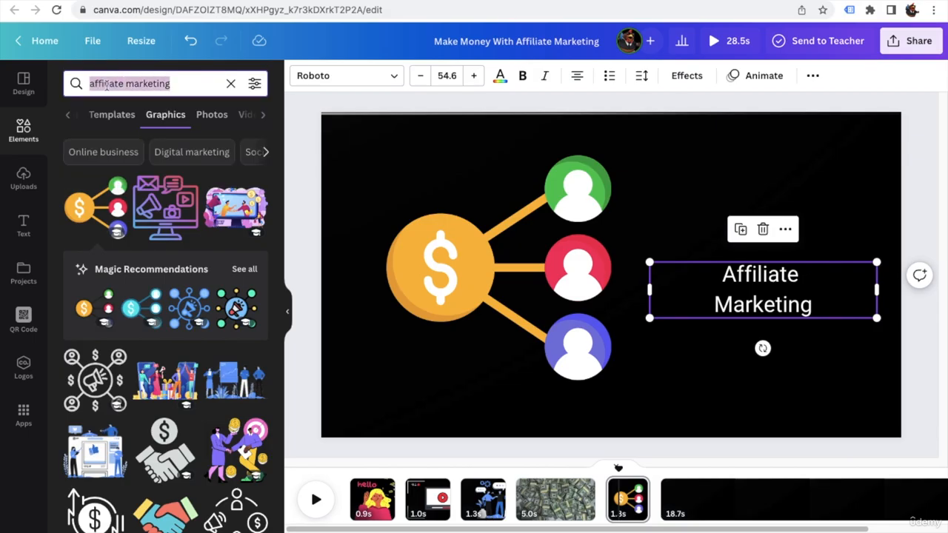
{"action": "type", "text": "arrow"}
{"action": "key", "text": "Return"}
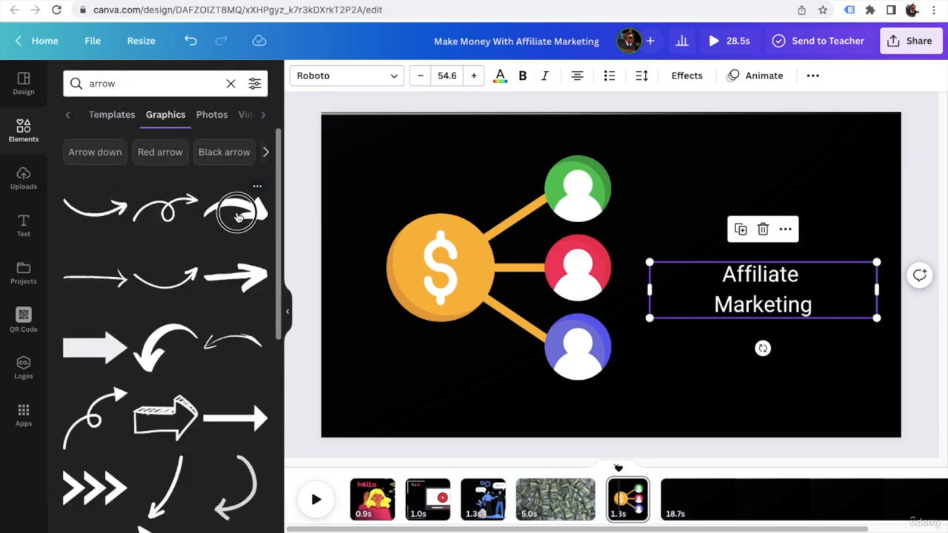
{"action": "left_click", "coordinate": [237, 215]}
Enlarge the arrow and place it beside the green person icon, then set the "Affiliate Marketing" text under its tip and deselect everything.
{"action": "left_click_drag", "start_coordinate": [601, 254], "coordinate": [714, 177]}
{"action": "left_click_drag", "start_coordinate": [600, 244], "coordinate": [674, 220]}
{"action": "left_click_drag", "start_coordinate": [752, 250], "coordinate": [734, 245]}
{"action": "left_click_drag", "start_coordinate": [778, 218], "coordinate": [745, 218]}
{"action": "left_click_drag", "start_coordinate": [763, 286], "coordinate": [784, 280]}
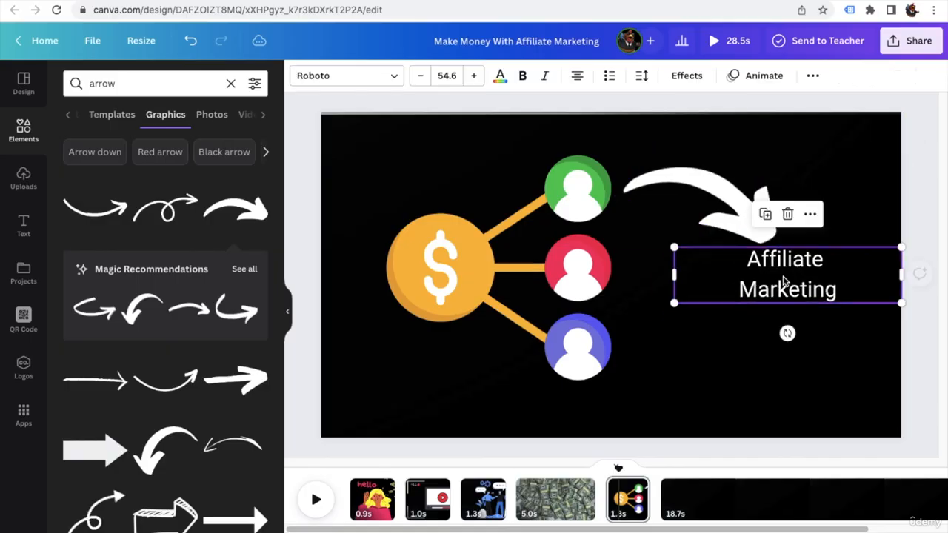
{"action": "left_click", "coordinate": [929, 212]}
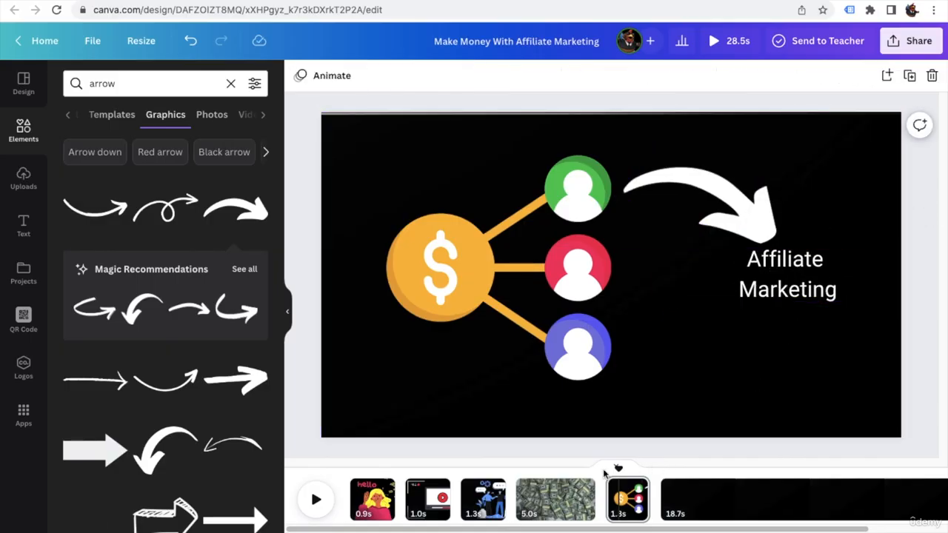
Play the video twice from its start into the dollar bills page, and replay that page from its beginning.
{"action": "left_click_drag", "start_coordinate": [621, 469], "coordinate": [328, 474]}
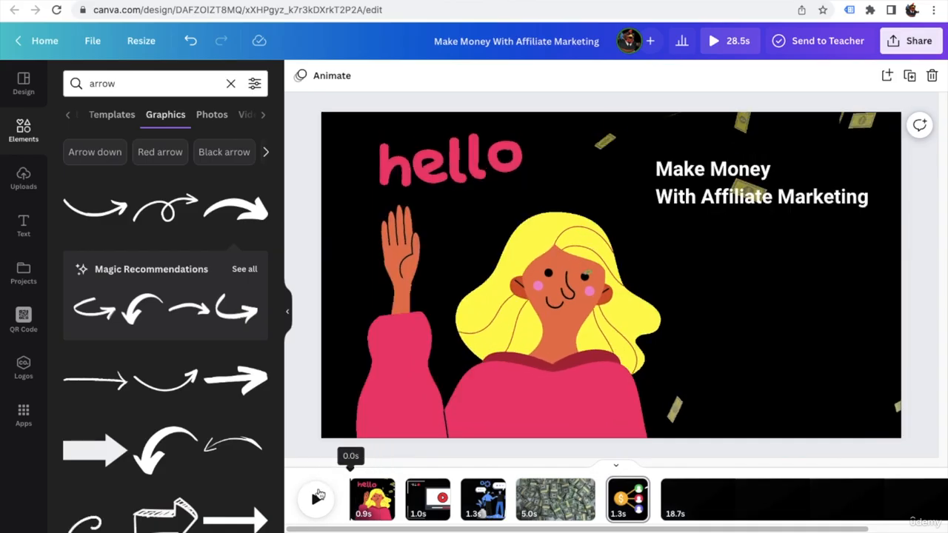
{"action": "left_click", "coordinate": [315, 502]}
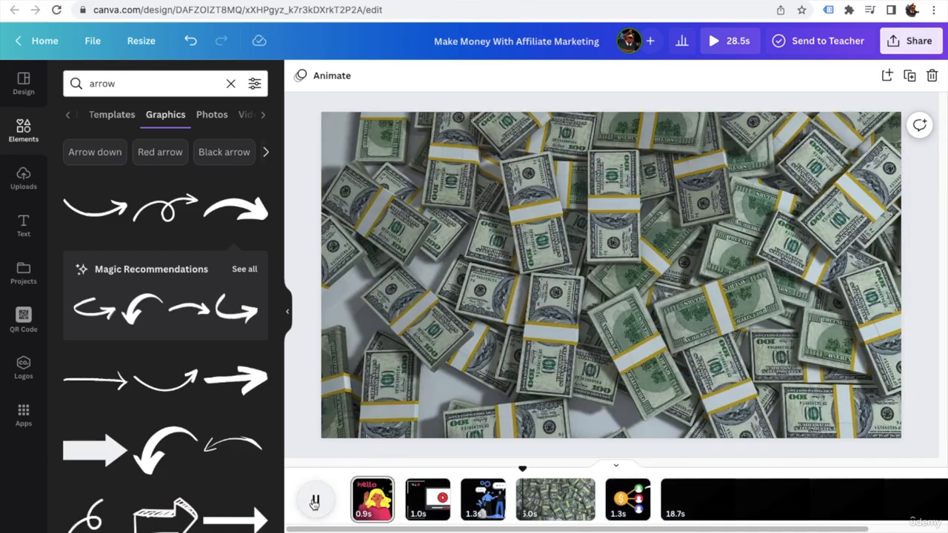
{"action": "left_click", "coordinate": [315, 502]}
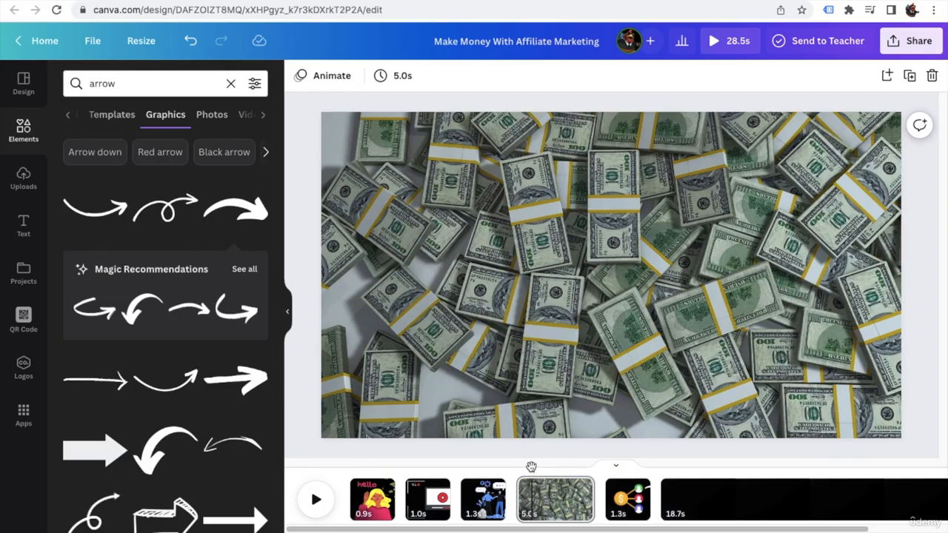
{"action": "left_click_drag", "start_coordinate": [529, 468], "coordinate": [324, 466]}
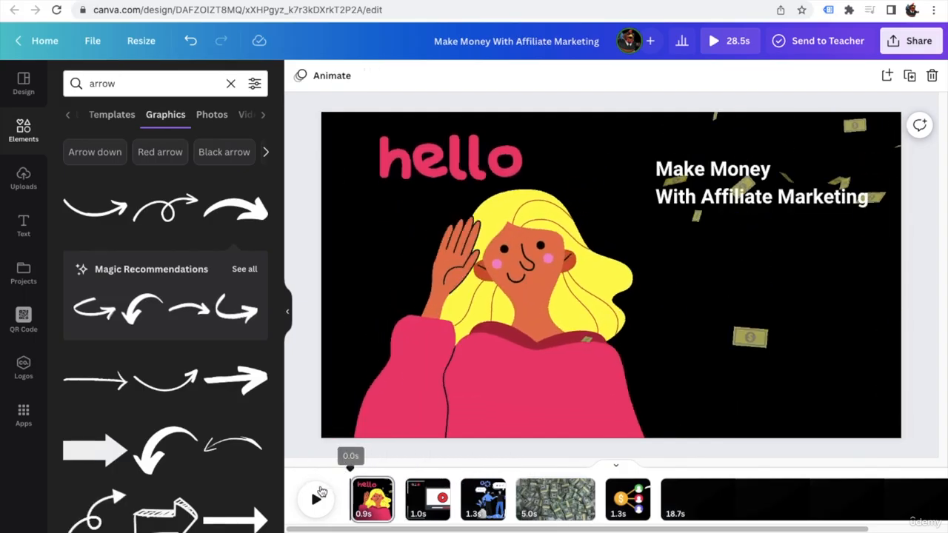
{"action": "left_click", "coordinate": [315, 500]}
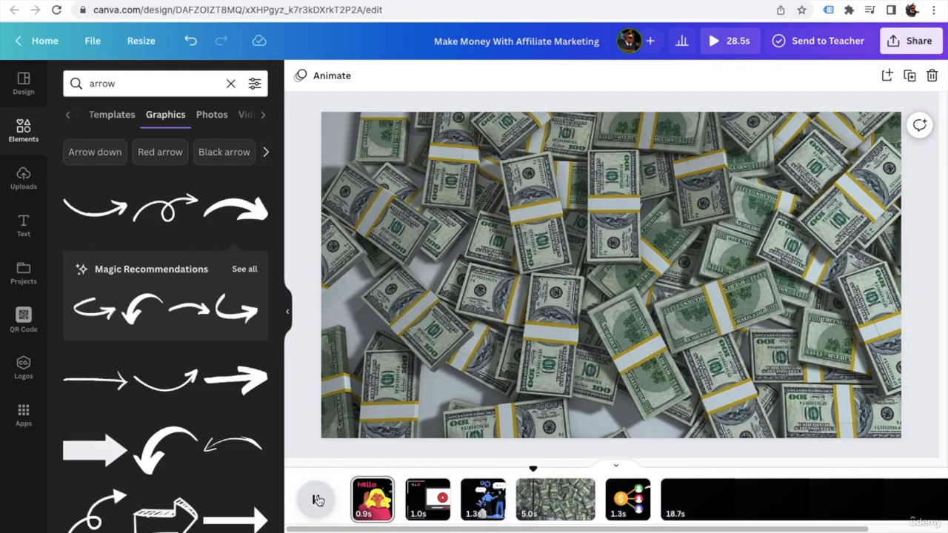
{"action": "left_click", "coordinate": [318, 500]}
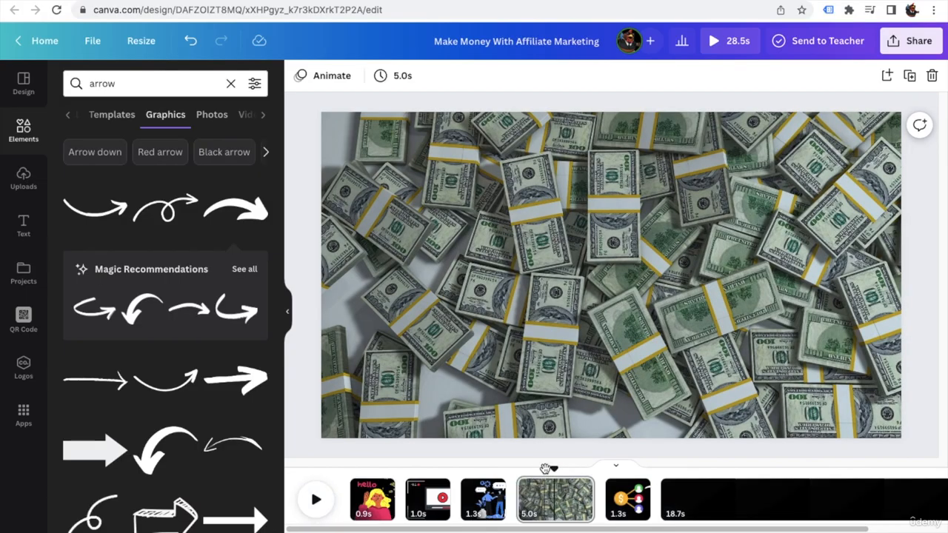
{"action": "left_click_drag", "start_coordinate": [553, 469], "coordinate": [510, 470]}
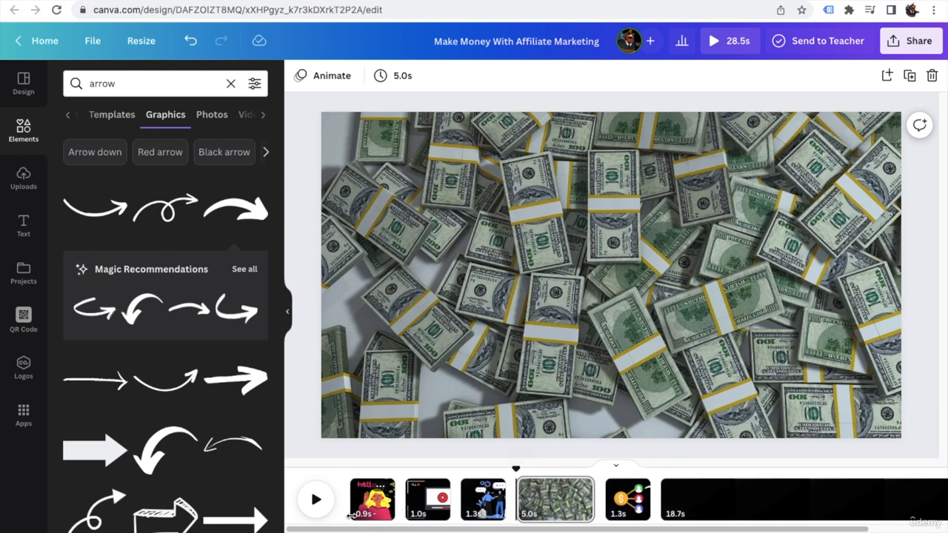
{"action": "left_click", "coordinate": [314, 501]}
{"action": "left_click", "coordinate": [313, 500]}
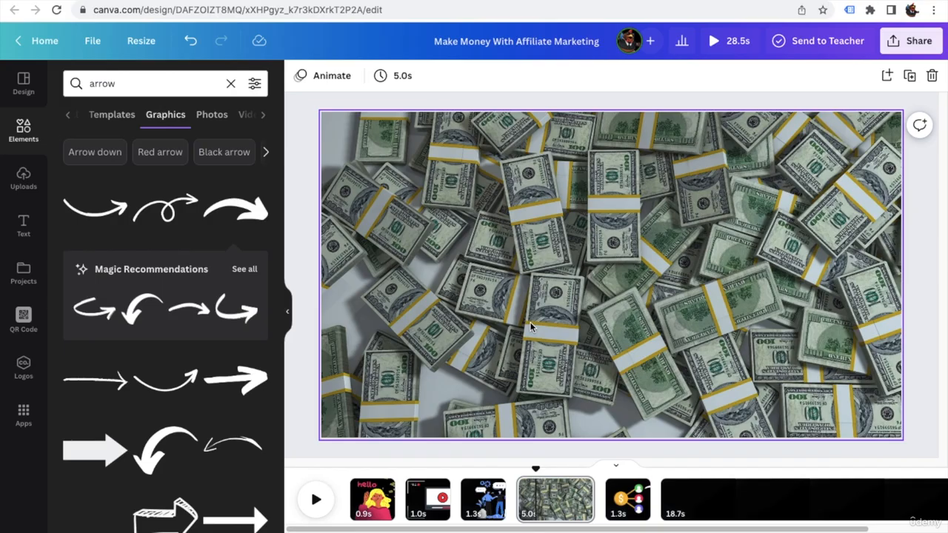
Delete the dollar bills photo from its page and undo the deletion.
{"action": "left_click", "coordinate": [526, 294]}
{"action": "key", "text": "Delete"}
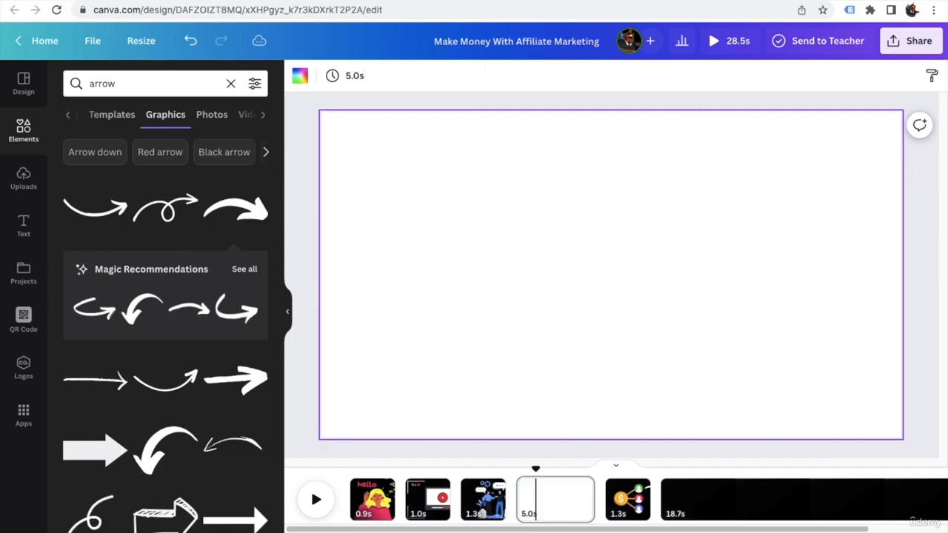
{"action": "key", "text": "ctrl+z"}
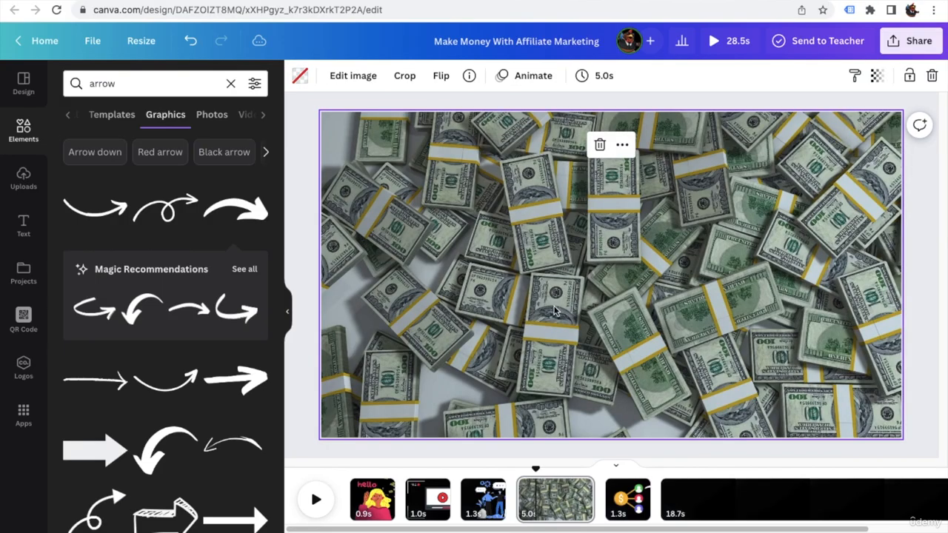
Play the "Affiliate Marketing" page from its start to check its timing.
{"action": "left_click_drag", "start_coordinate": [537, 468], "coordinate": [606, 466]}
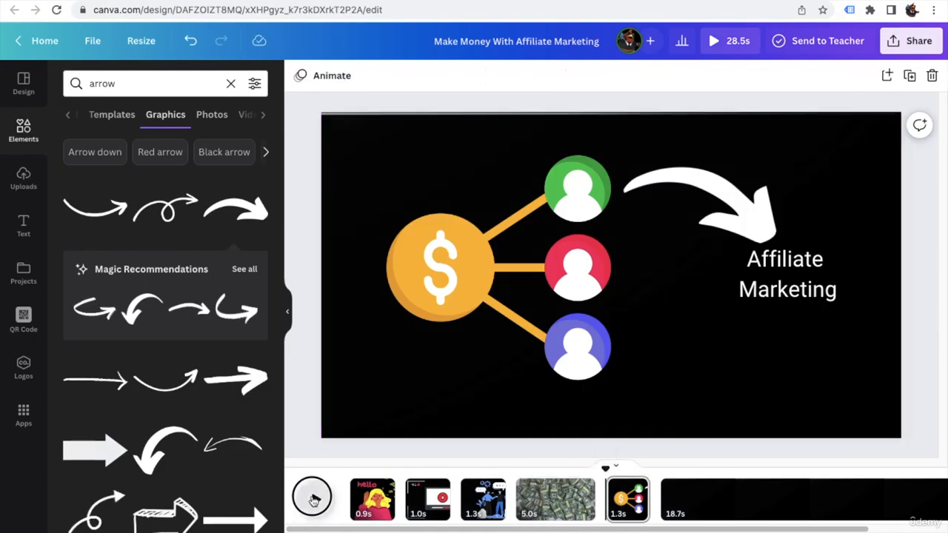
{"action": "left_click", "coordinate": [314, 501]}
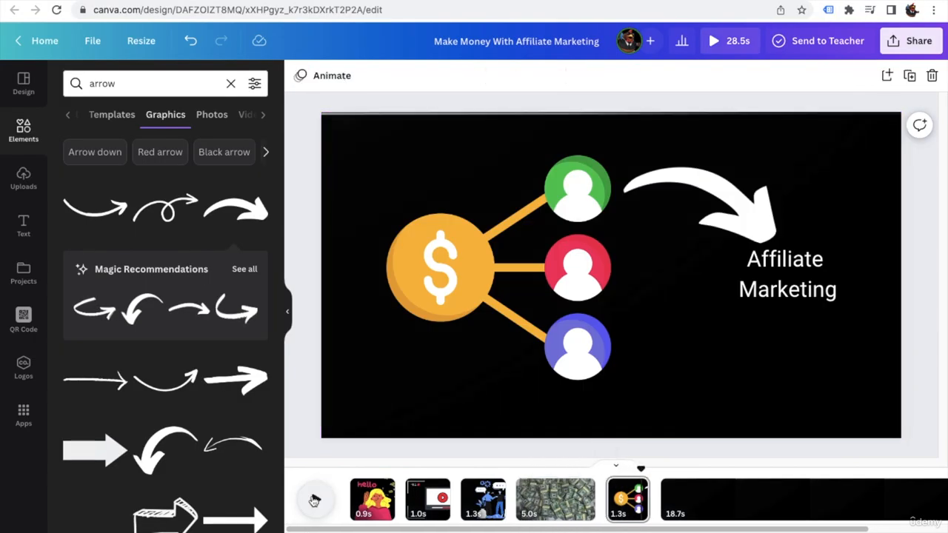
{"action": "left_click", "coordinate": [652, 465]}
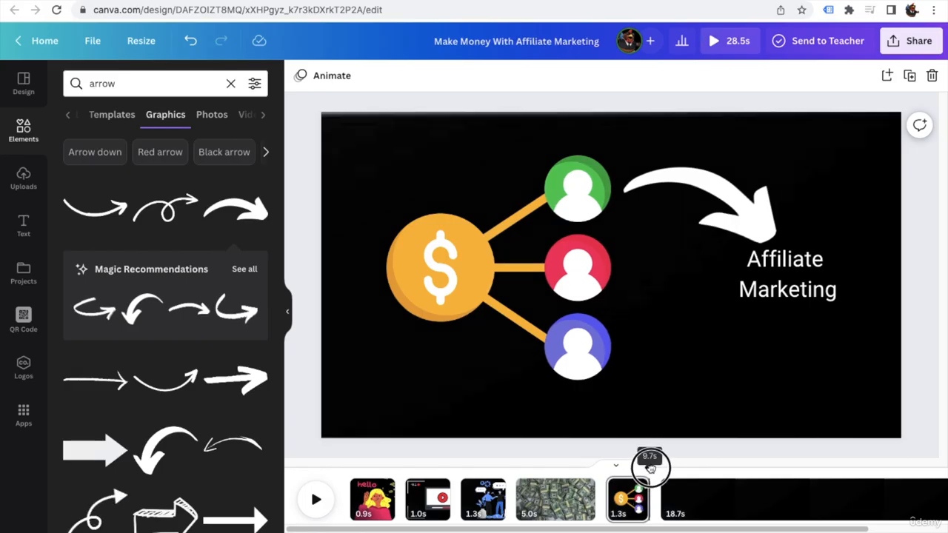
Play the empty 18.7 s page from its start and split it 3.2 s in.
{"action": "left_click", "coordinate": [659, 466]}
{"action": "left_click", "coordinate": [314, 501]}
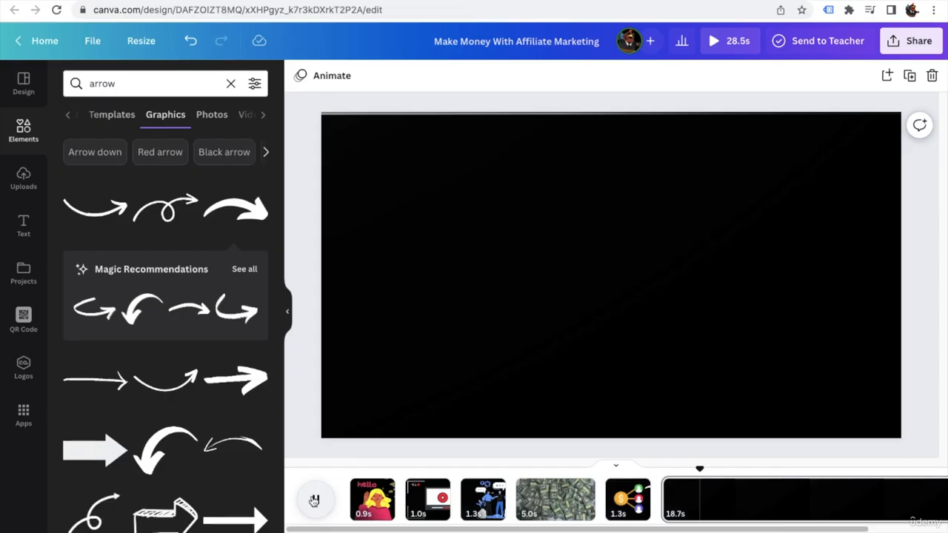
{"action": "left_click", "coordinate": [314, 501]}
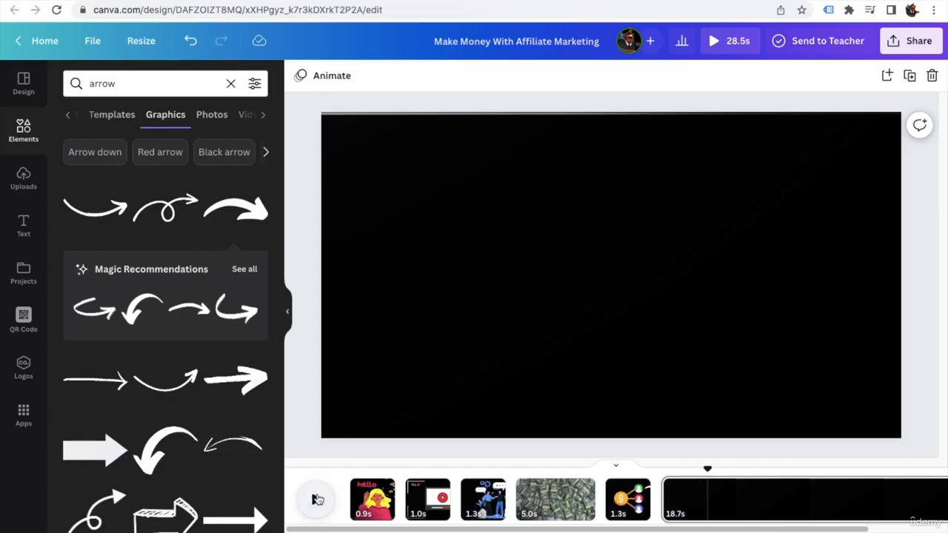
{"action": "right_click", "coordinate": [711, 507]}
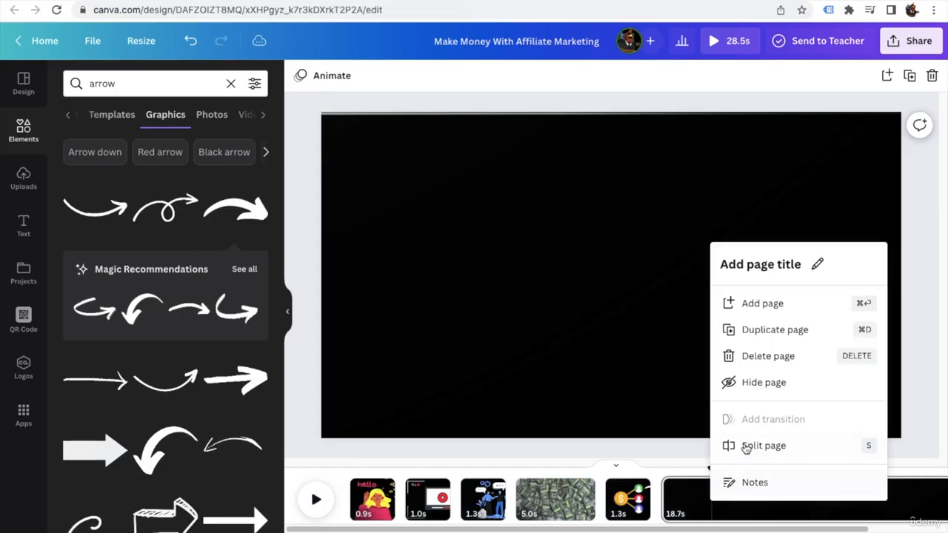
{"action": "left_click", "coordinate": [746, 446]}
Add a heading text box to the new 3.2 s page and enlarge it to font size 103.
{"action": "left_click", "coordinate": [585, 377]}
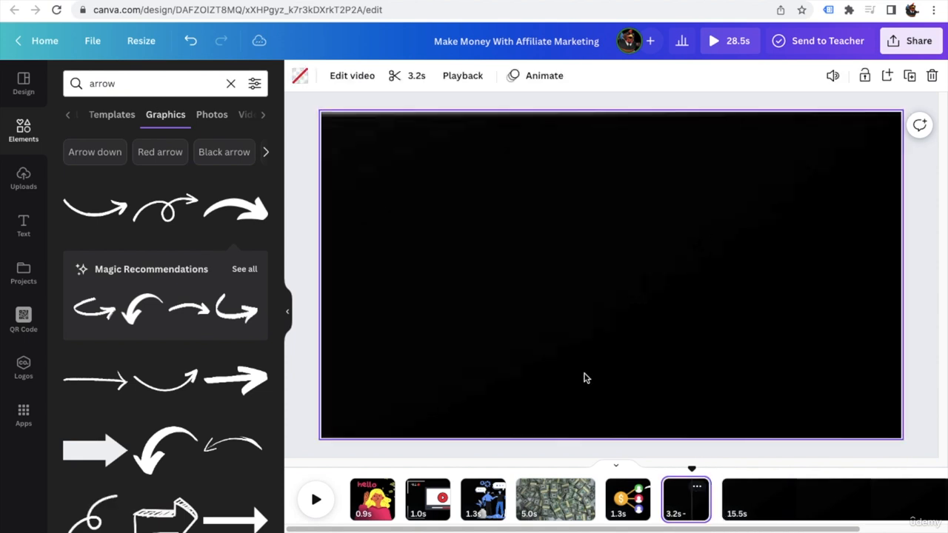
{"action": "left_click", "coordinate": [24, 226]}
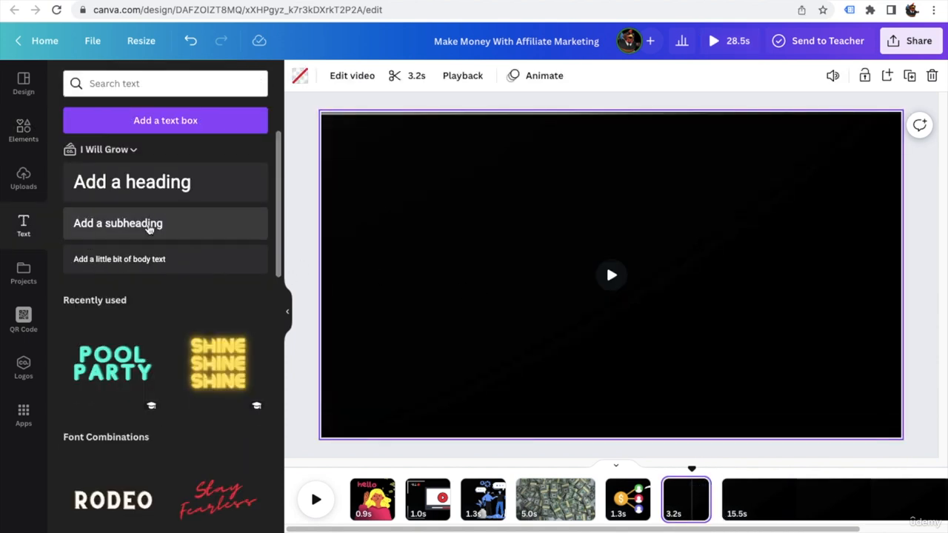
{"action": "left_click", "coordinate": [197, 193]}
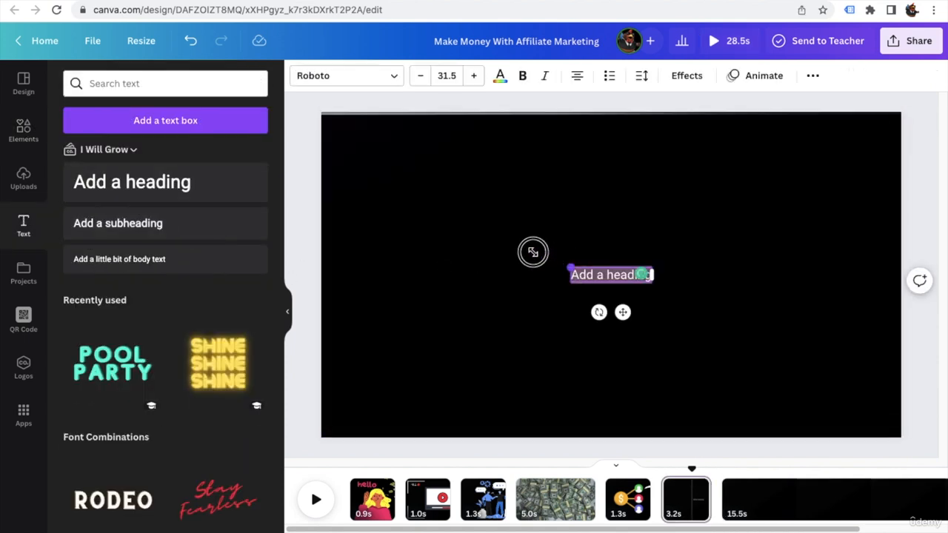
{"action": "left_click_drag", "start_coordinate": [533, 252], "coordinate": [377, 220]}
Replace the placeholder heading text with "Affiliate Marketing", correcting the spelling.
{"action": "left_click", "coordinate": [442, 259]}
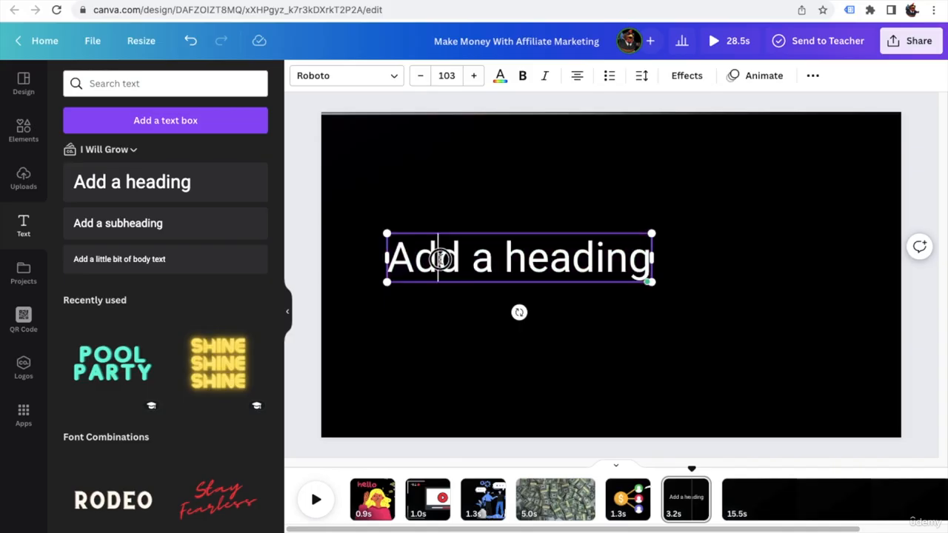
{"action": "triple_click", "coordinate": [442, 260]}
{"action": "type", "text": "A"}
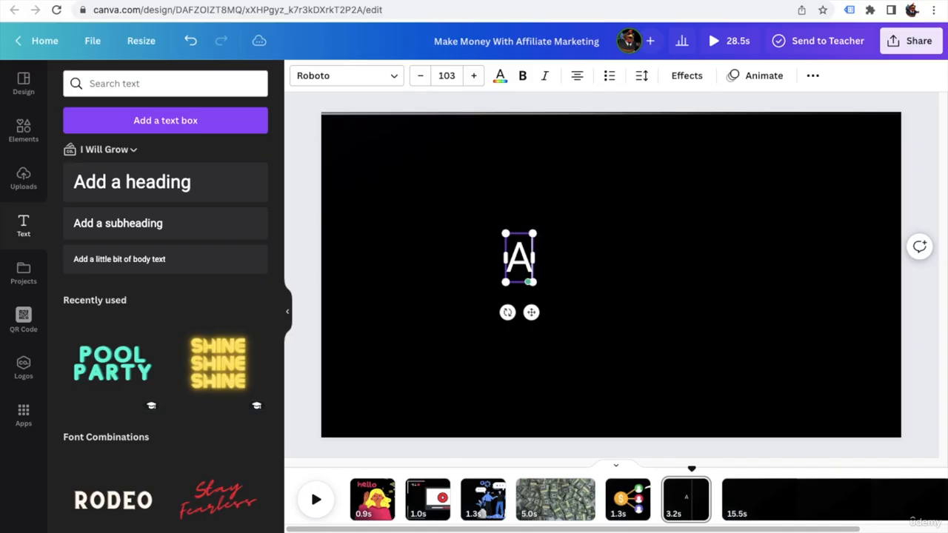
{"action": "type", "text": "ffilaite Mak"}
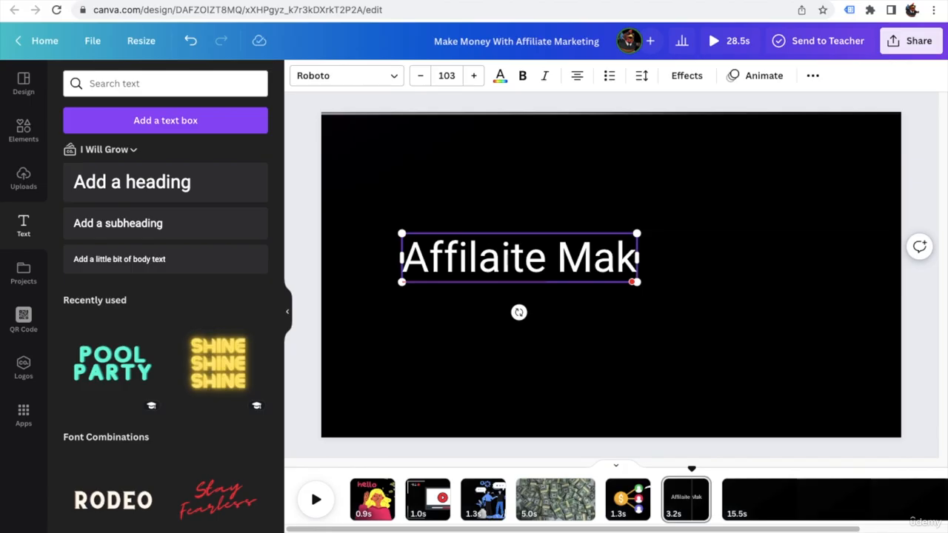
{"action": "key", "text": "BackSpace"}
{"action": "type", "text": "rketing"}
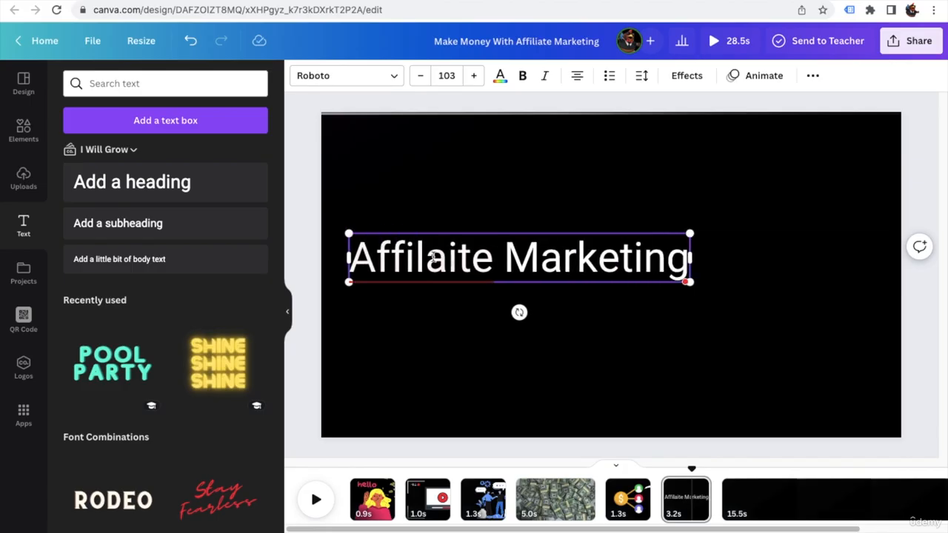
{"action": "mouse_move", "coordinate": [434, 257]}
{"action": "left_click", "coordinate": [392, 303]}
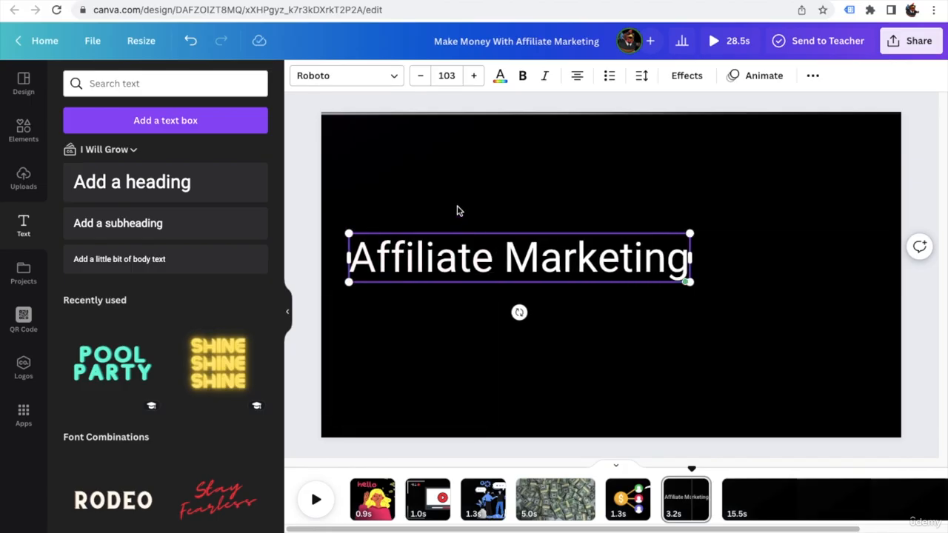
Move the "Affiliate Marketing" heading up a little, duplicate it and place the copy directly below.
{"action": "left_click_drag", "start_coordinate": [470, 241], "coordinate": [466, 200]}
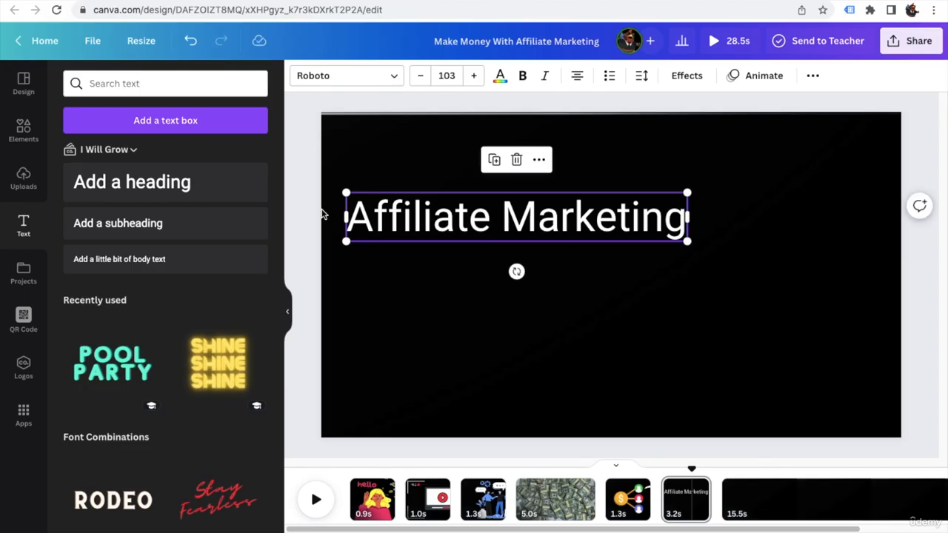
{"action": "left_click", "coordinate": [426, 217]}
{"action": "key", "text": "super+d"}
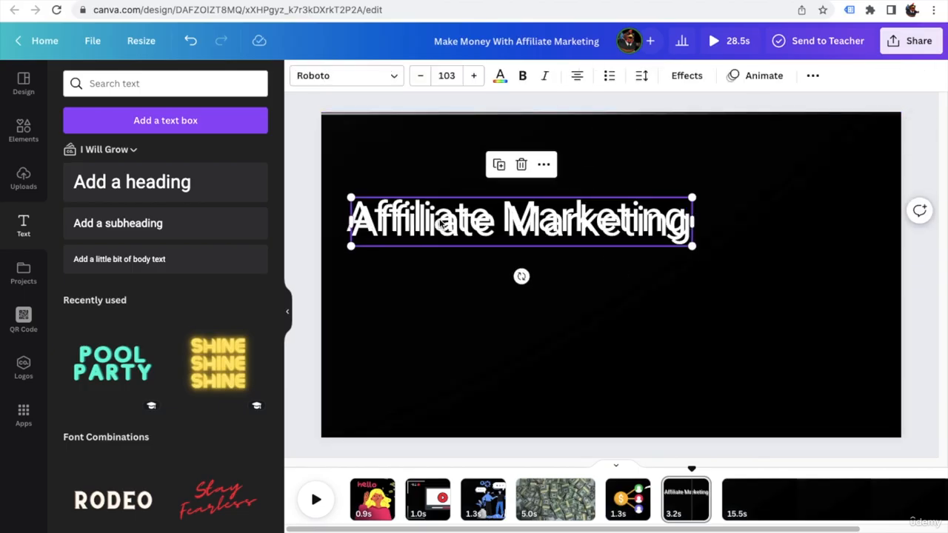
{"action": "left_click_drag", "start_coordinate": [442, 224], "coordinate": [444, 273]}
Change the lower copy's text to "Great way to make money" and widen its box so it fits on one line.
{"action": "right_click", "coordinate": [444, 276]}
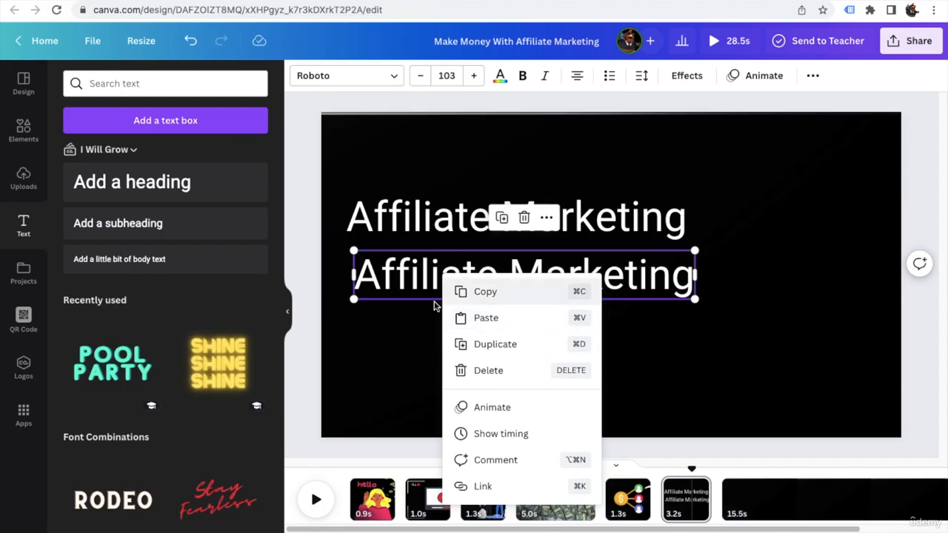
{"action": "left_click", "coordinate": [398, 321]}
{"action": "left_click", "coordinate": [449, 286]}
{"action": "left_click", "coordinate": [447, 282]}
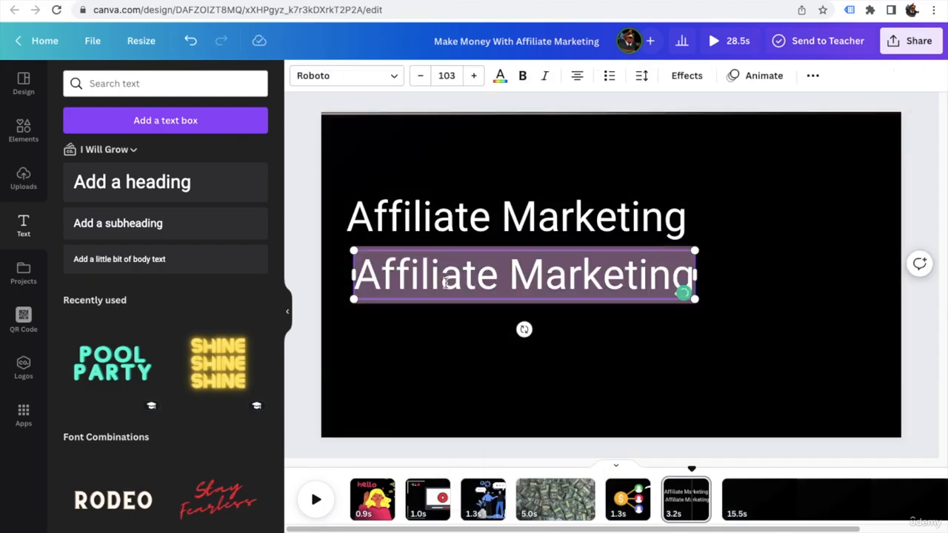
{"action": "type", "text": "Gre"}
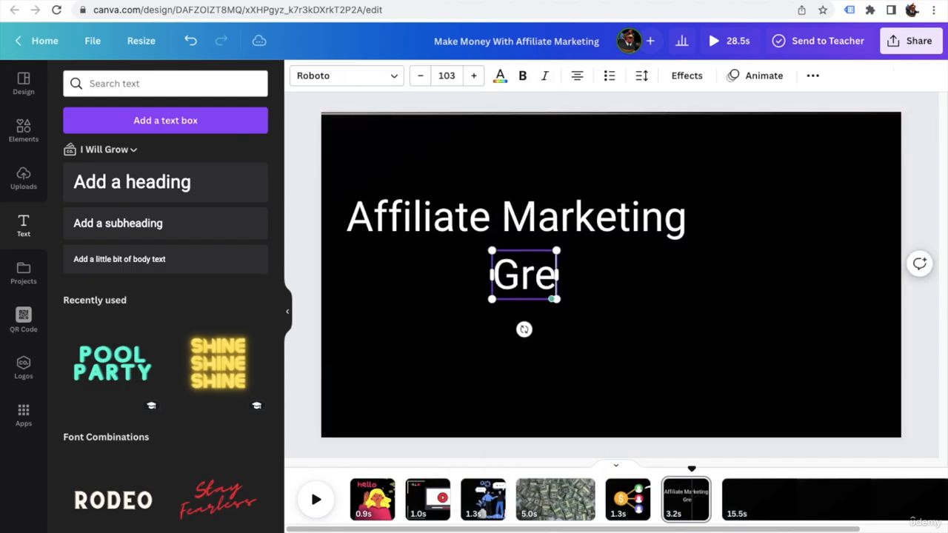
{"action": "type", "text": "at way to"}
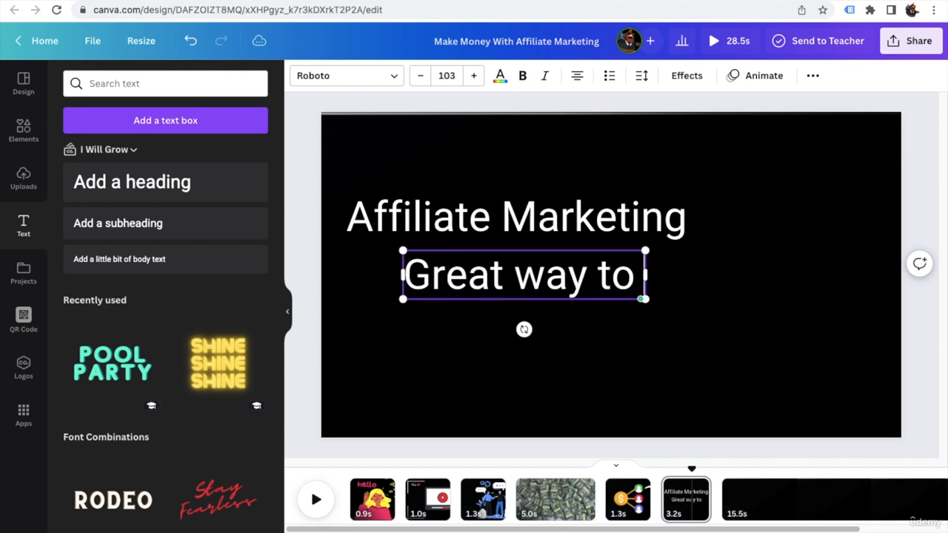
{"action": "type", "text": " make m"}
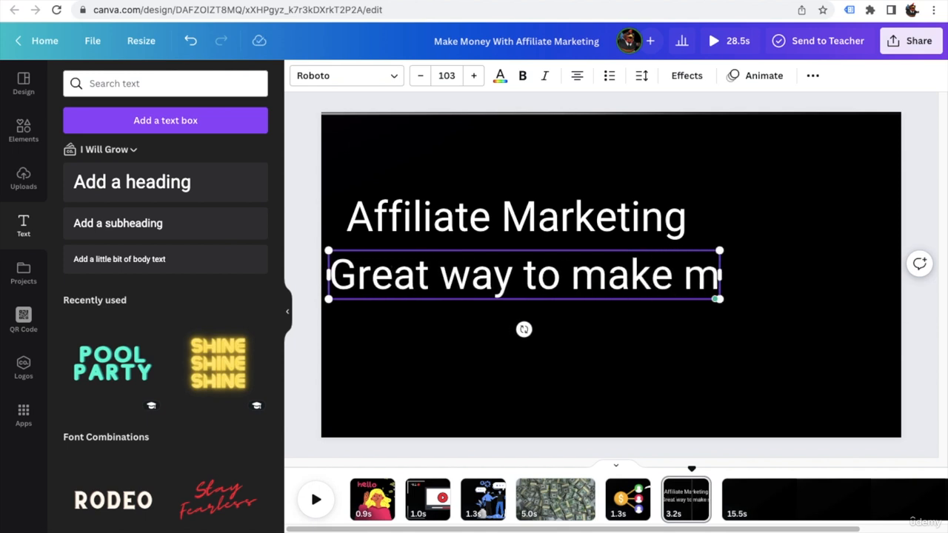
{"action": "type", "text": "oney"}
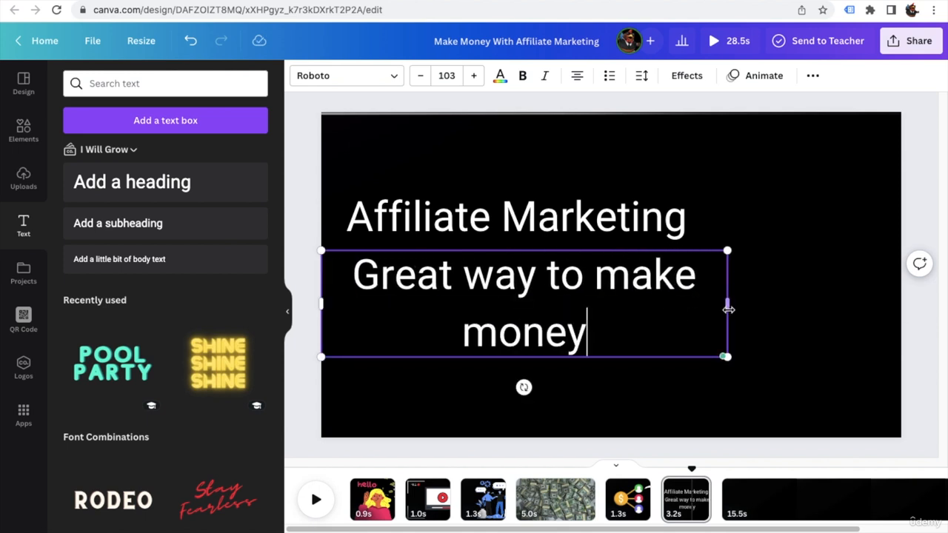
{"action": "left_click_drag", "start_coordinate": [729, 310], "coordinate": [830, 307]}
Colour the whole "Great way to make money" line yellow using the default colours.
{"action": "double_click", "coordinate": [596, 283]}
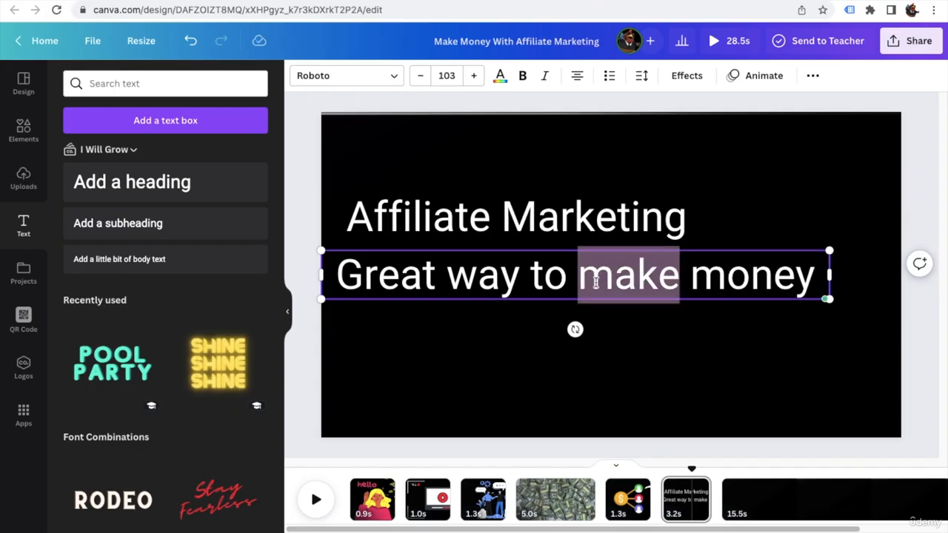
{"action": "triple_click", "coordinate": [596, 282]}
{"action": "left_click", "coordinate": [499, 77]}
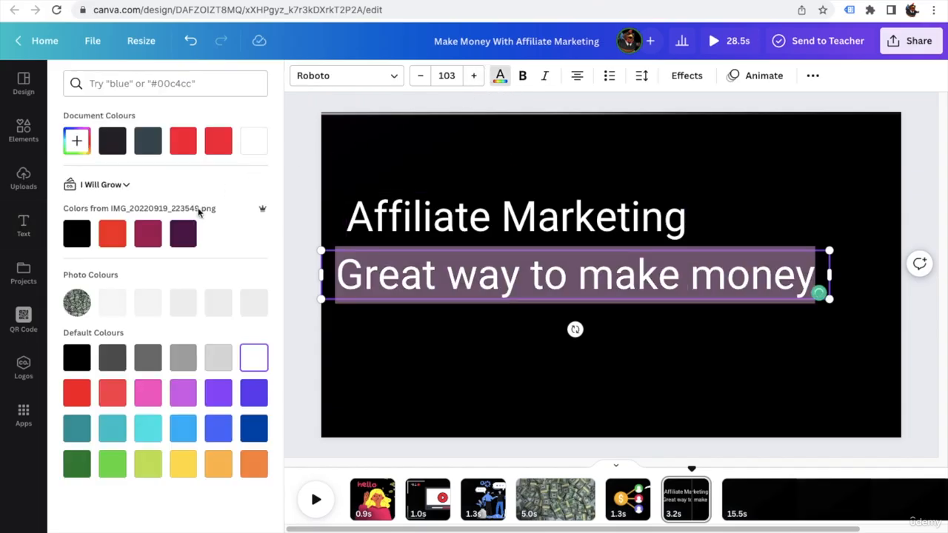
{"action": "left_click", "coordinate": [183, 464]}
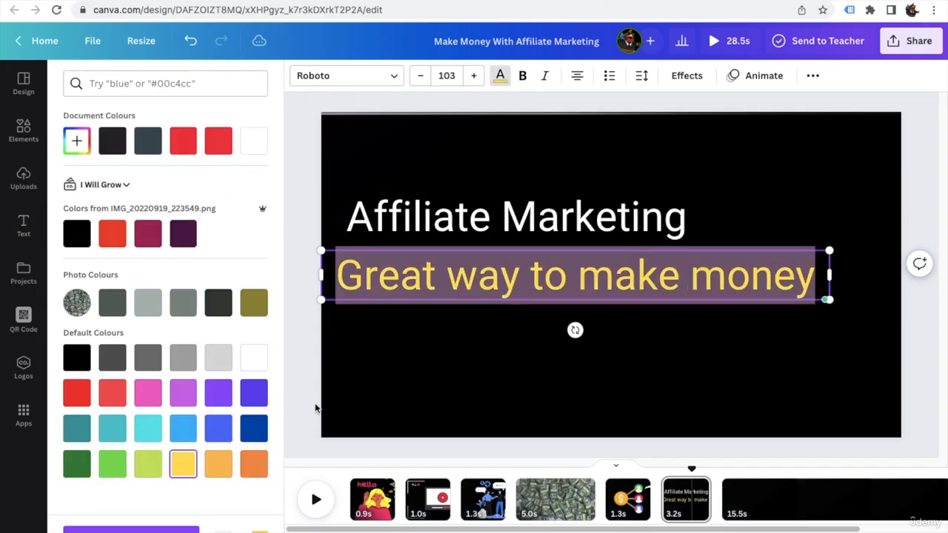
{"action": "left_click", "coordinate": [308, 201]}
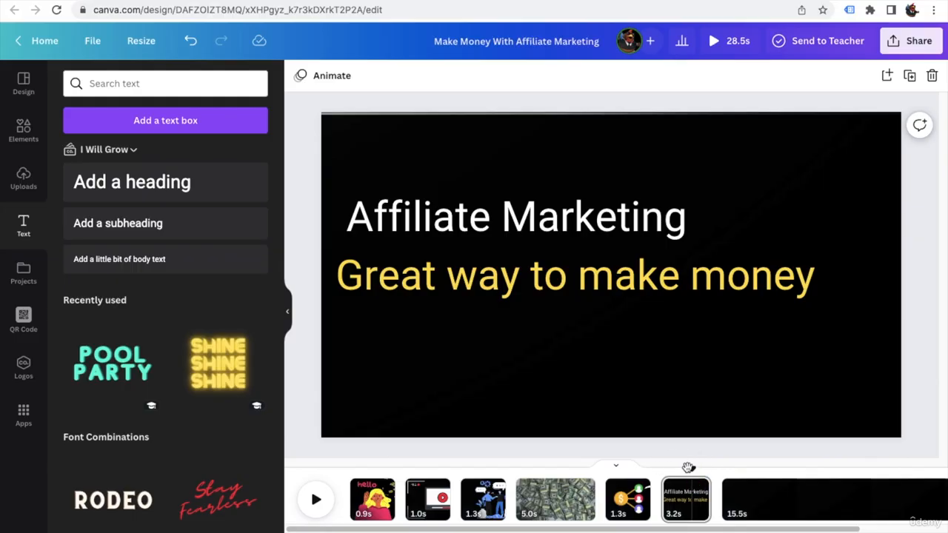
Play the 3.2 s page from its start and replace the word "make" with "earn" in the yellow line.
{"action": "left_click_drag", "start_coordinate": [692, 468], "coordinate": [662, 468]}
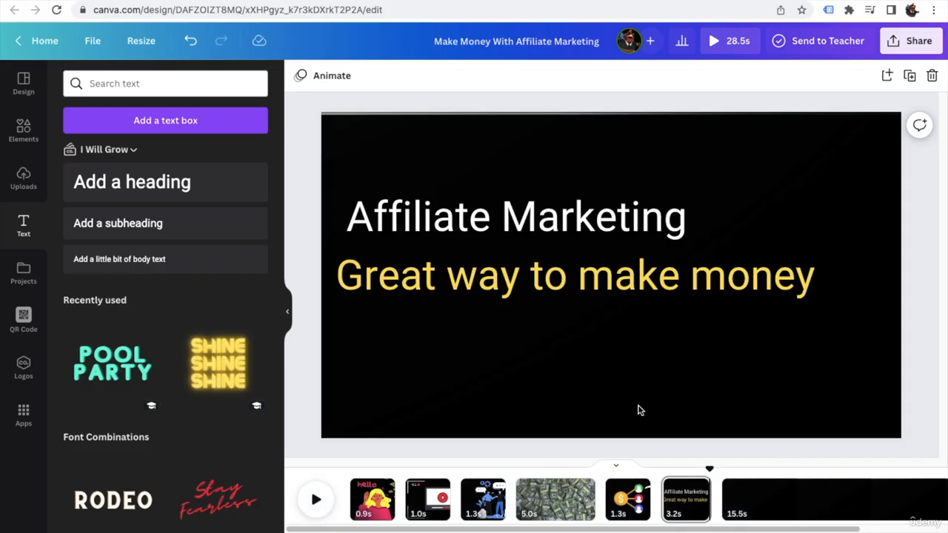
{"action": "left_click", "coordinate": [637, 276]}
{"action": "double_click", "coordinate": [632, 275]}
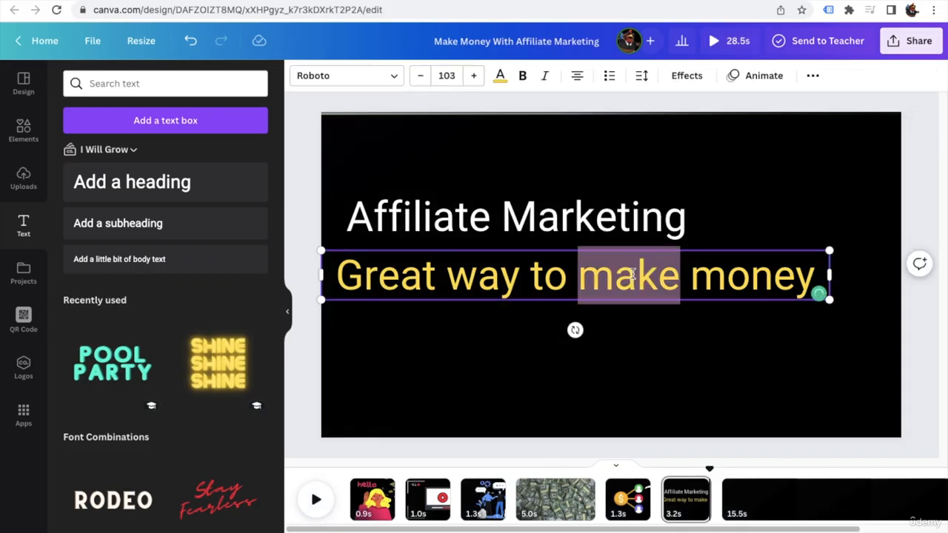
{"action": "type", "text": "earn"}
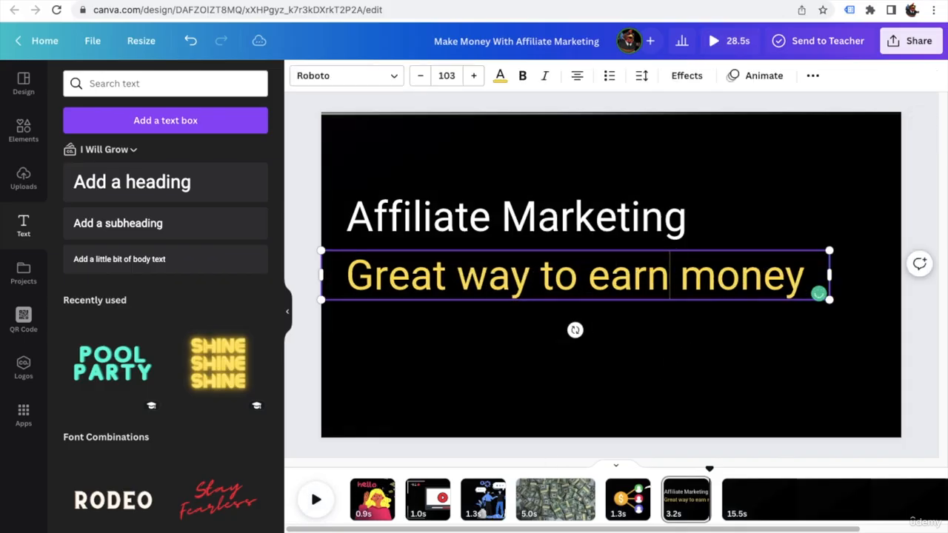
{"action": "left_click", "coordinate": [314, 193]}
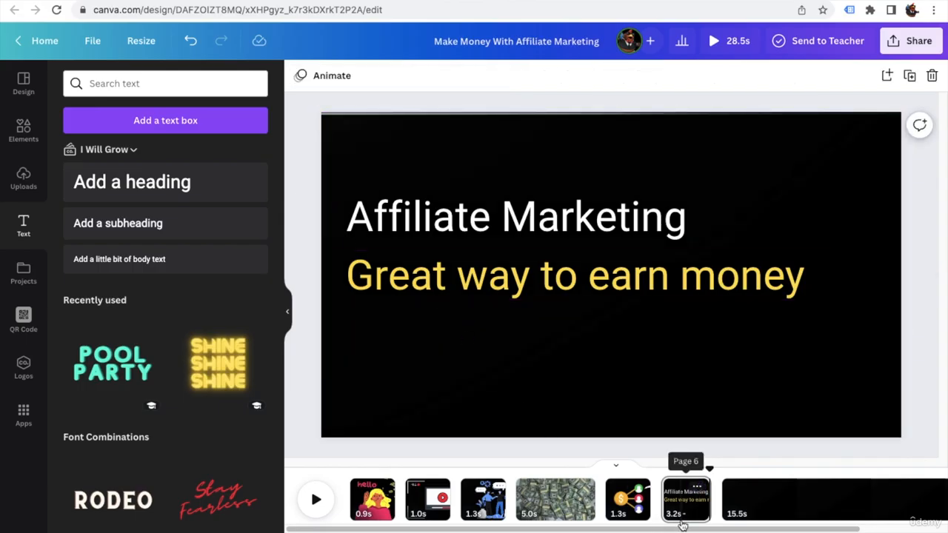
Return the playhead to the start of the video and open the design's download settings.
{"action": "left_click_drag", "start_coordinate": [685, 528], "coordinate": [601, 518]}
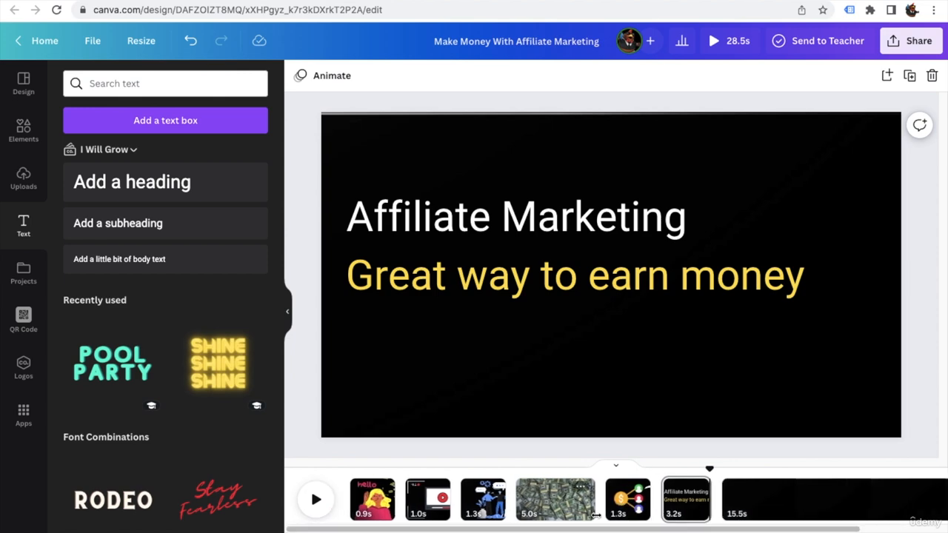
{"action": "left_click_drag", "start_coordinate": [710, 471], "coordinate": [298, 451]}
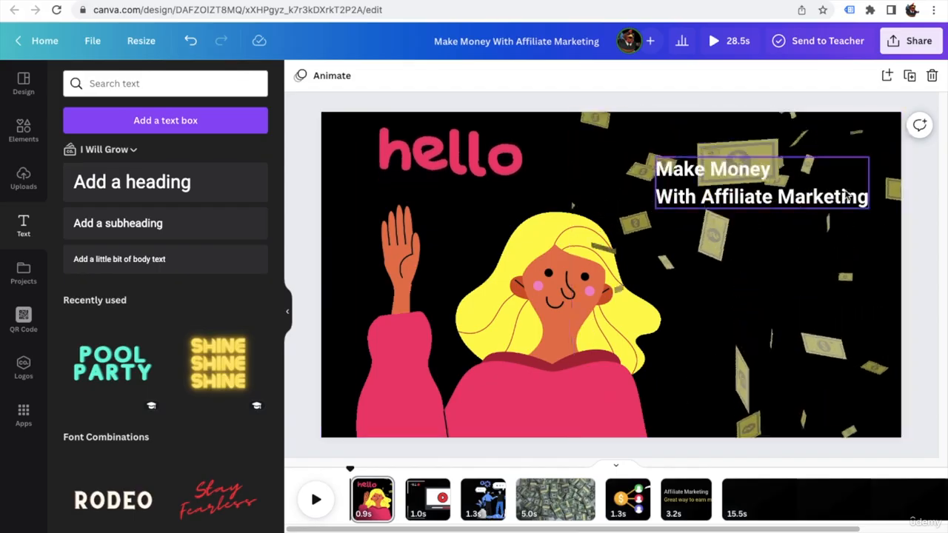
{"action": "left_click", "coordinate": [923, 45]}
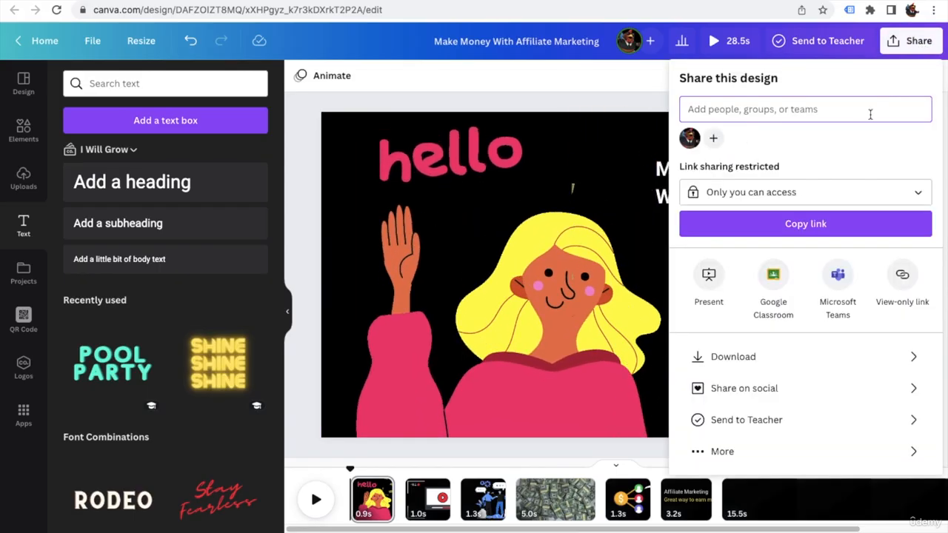
{"action": "left_click", "coordinate": [789, 360]}
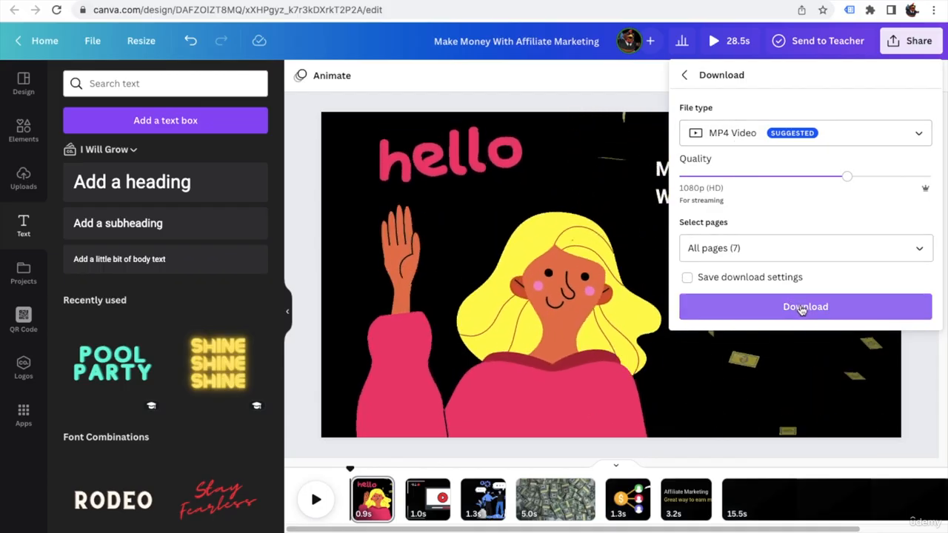
Deselect all pages for the download, select only page 1, and reselect all pages.
{"action": "left_click", "coordinate": [917, 249]}
{"action": "left_click", "coordinate": [909, 286]}
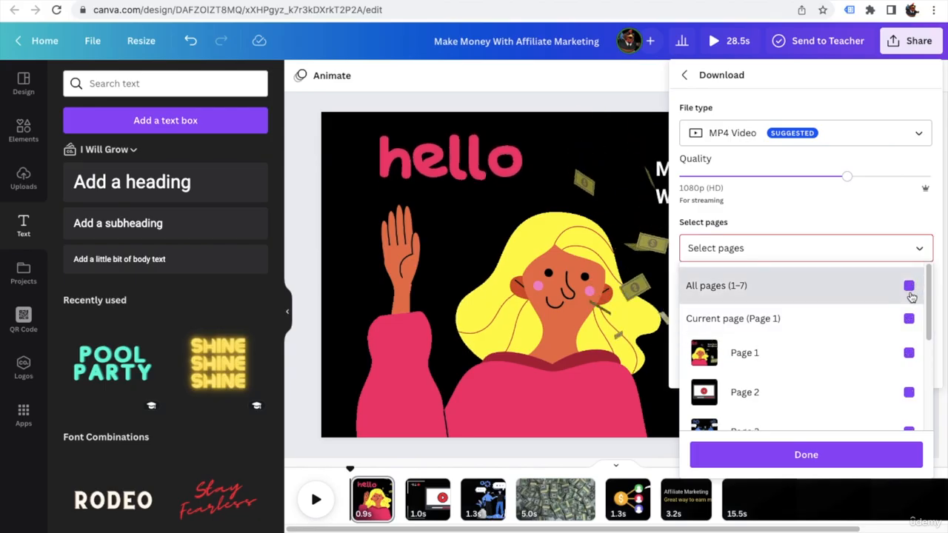
{"action": "scroll", "coordinate": [911, 311], "scroll_direction": "down", "scroll_amount": 1}
{"action": "left_click", "coordinate": [909, 339]}
{"action": "scroll", "coordinate": [911, 311], "scroll_direction": "up", "scroll_amount": 2}
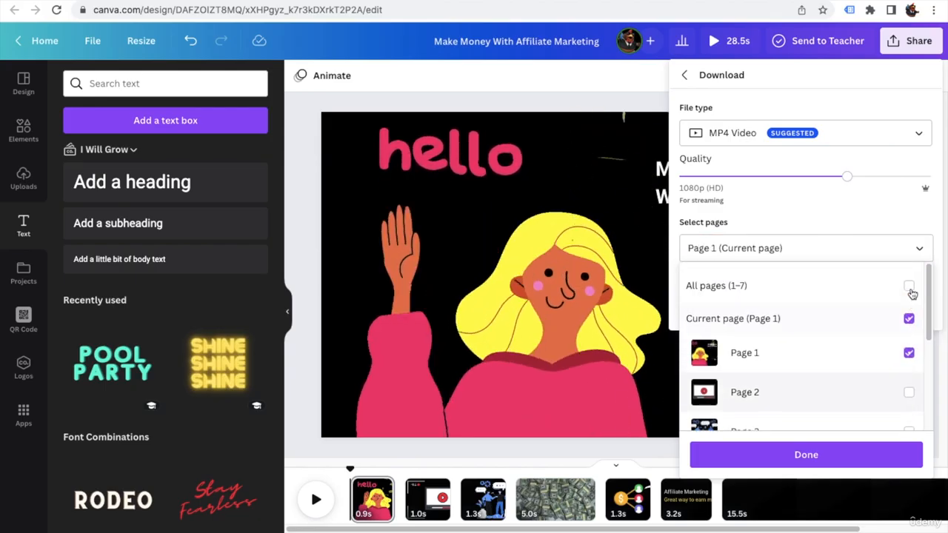
{"action": "left_click", "coordinate": [909, 287]}
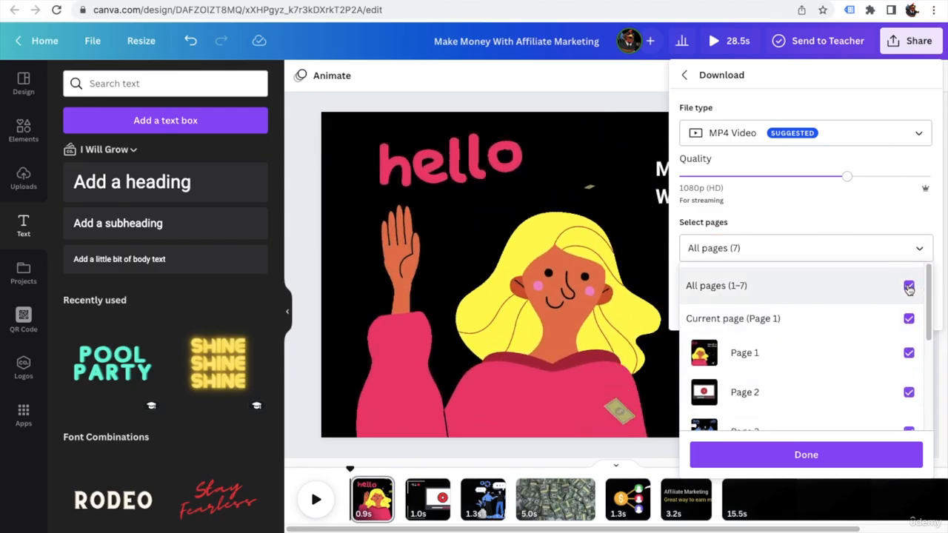
Confirm the page selection and download all pages as an MP4 video in 1080p quality.
{"action": "left_click", "coordinate": [807, 453]}
{"action": "left_click", "coordinate": [829, 317]}
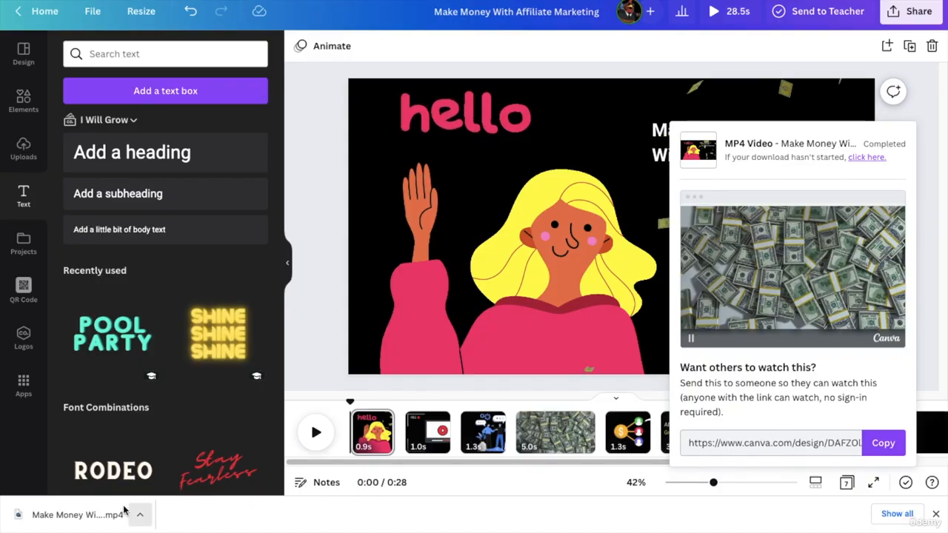
Open the downloaded Make Money With Affiliate Marketing.mp4 in QuickTime Player, play it and skip ahead through the dollar bills section.
{"action": "left_click", "coordinate": [62, 518]}
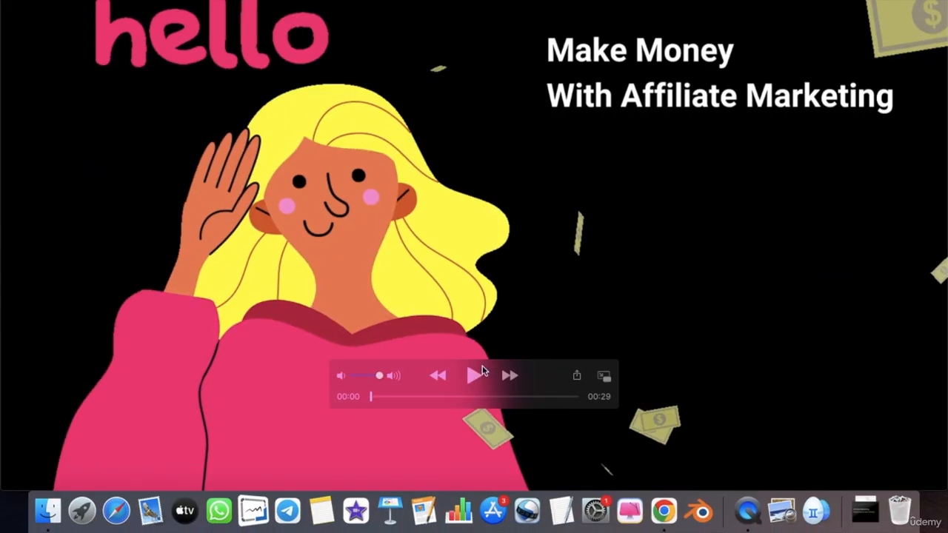
{"action": "left_click", "coordinate": [473, 376]}
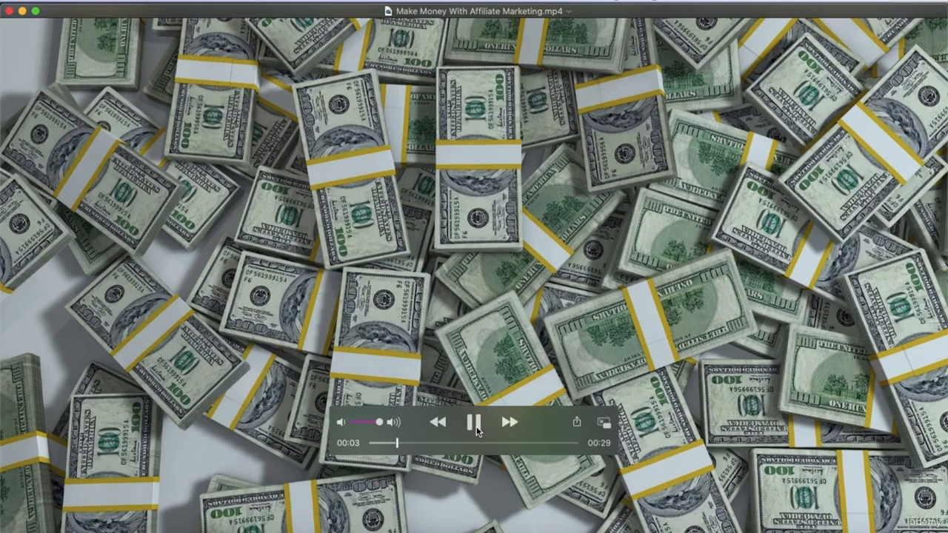
{"action": "left_click", "coordinate": [403, 443]}
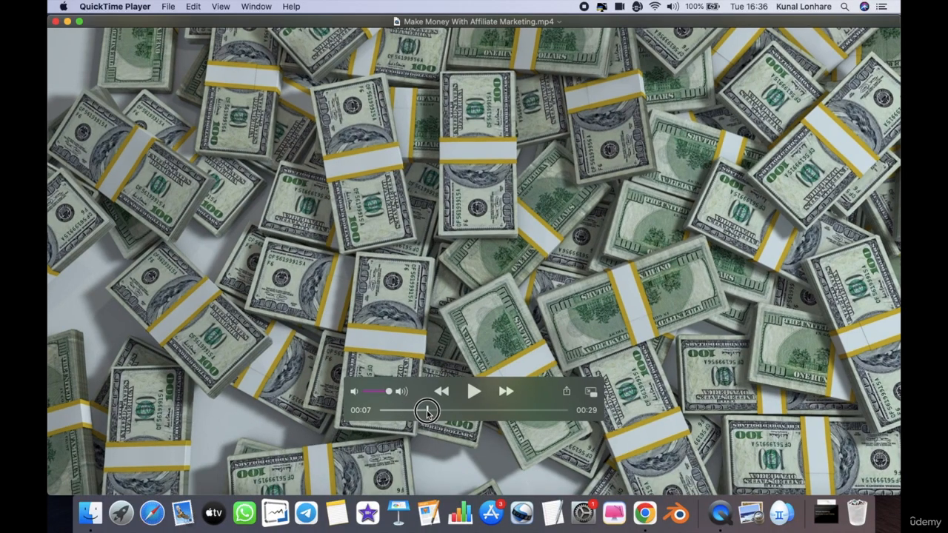
Skip further through the exported video in QuickTime Player and close its window.
{"action": "left_click_drag", "start_coordinate": [435, 411], "coordinate": [440, 412]}
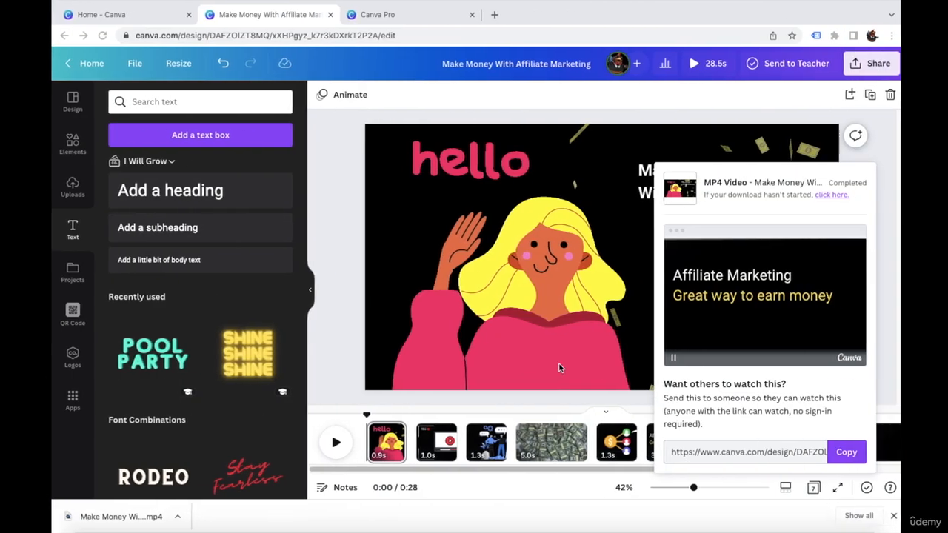
{"action": "left_click", "coordinate": [330, 358]}
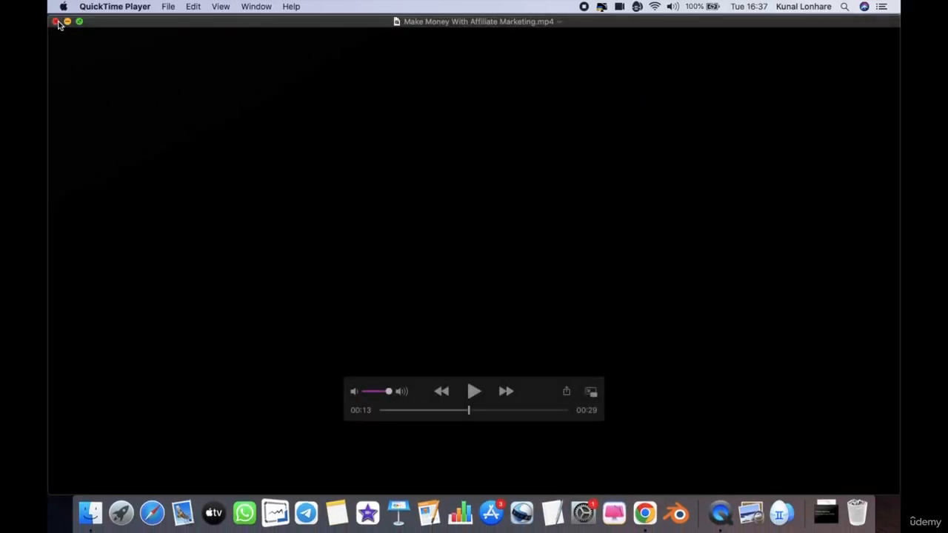
{"action": "left_click", "coordinate": [58, 22]}
{"action": "left_click", "coordinate": [584, 232]}
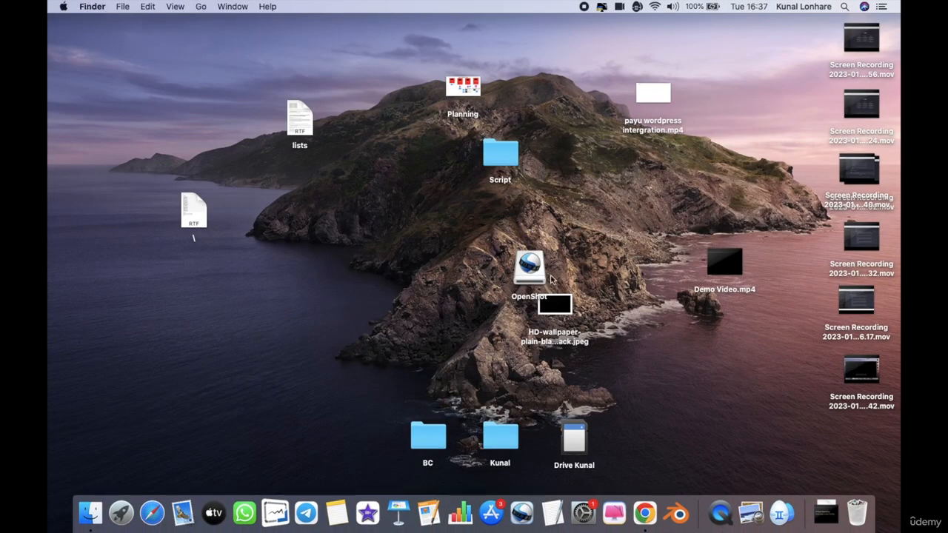
Move the OpenShot icon aside on the desktop and open the Downloads folder in Finder to look at its files.
{"action": "left_click_drag", "start_coordinate": [548, 276], "coordinate": [599, 243]}
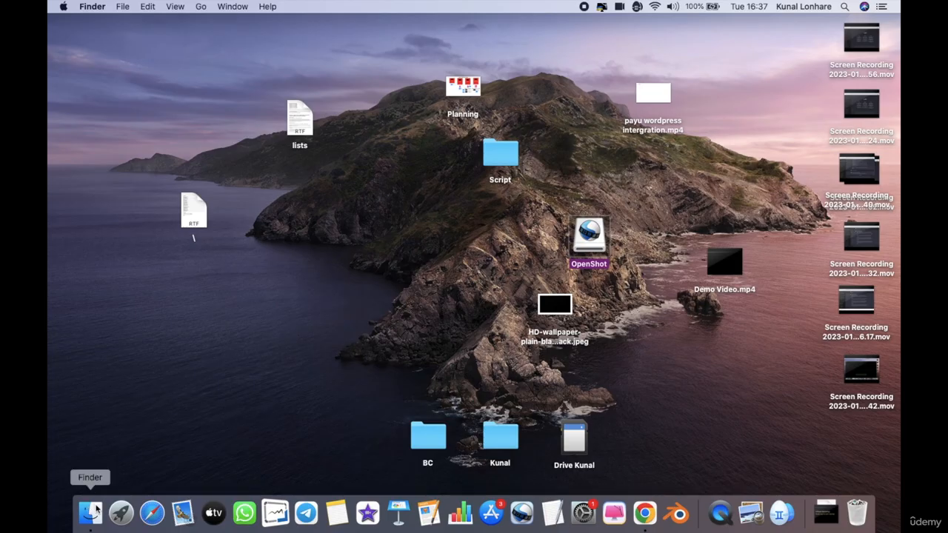
{"action": "left_click", "coordinate": [273, 203]}
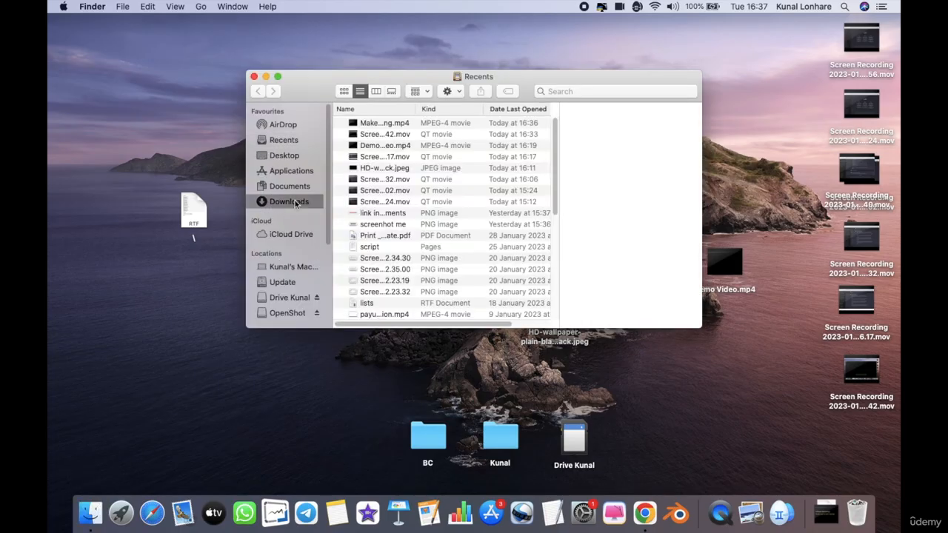
{"action": "left_click", "coordinate": [385, 109]}
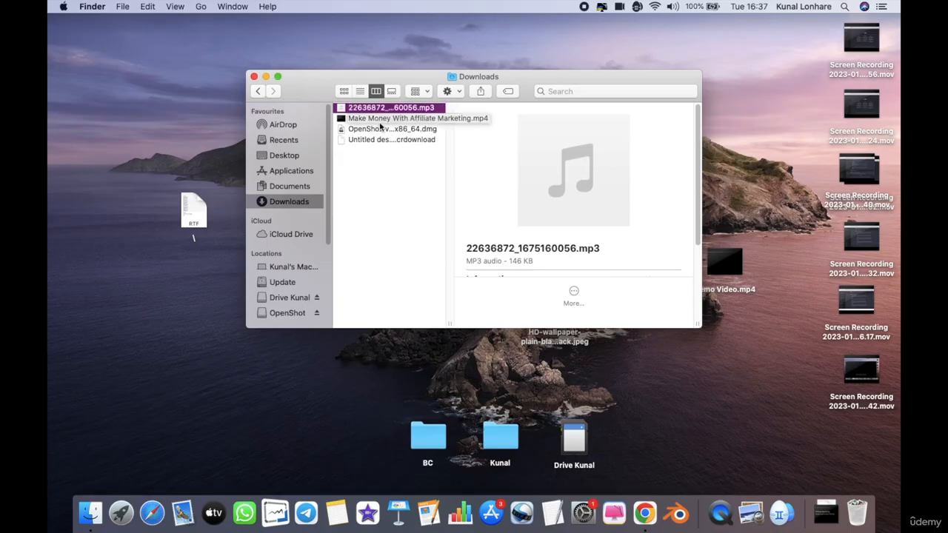
{"action": "left_click", "coordinate": [375, 129]}
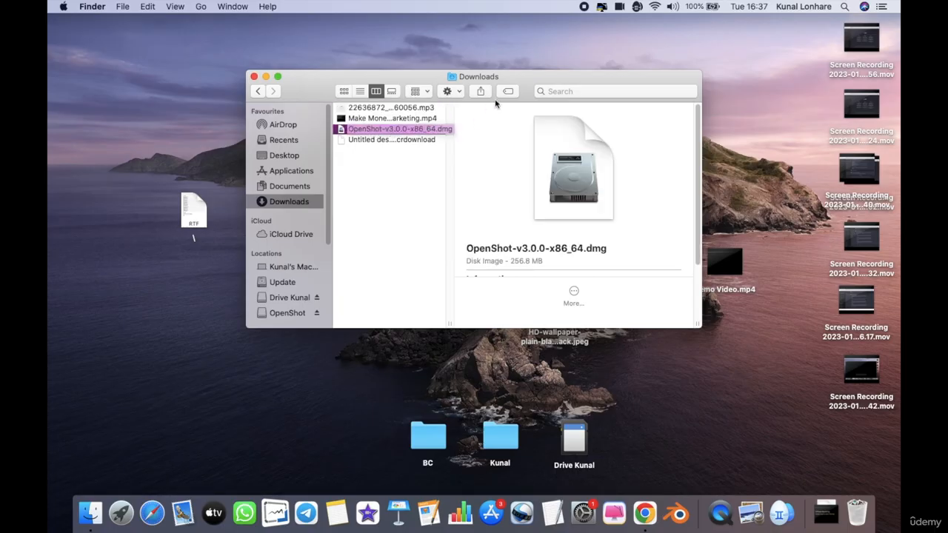
Move the Downloads window aside to uncover the desktop files and select Demo Video.mp4.
{"action": "left_click_drag", "start_coordinate": [522, 79], "coordinate": [414, 121]}
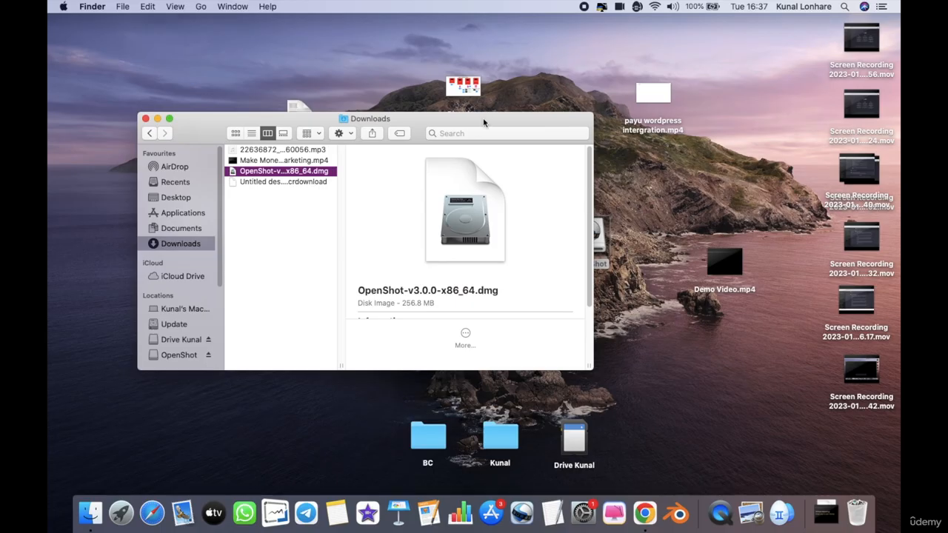
{"action": "left_click_drag", "start_coordinate": [484, 123], "coordinate": [420, 136]}
{"action": "left_click", "coordinate": [563, 324]}
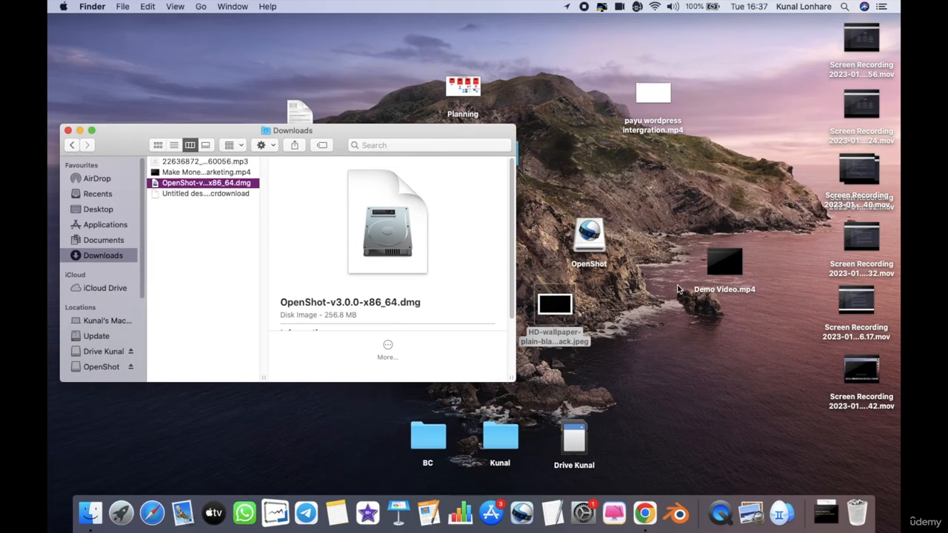
{"action": "left_click", "coordinate": [724, 285]}
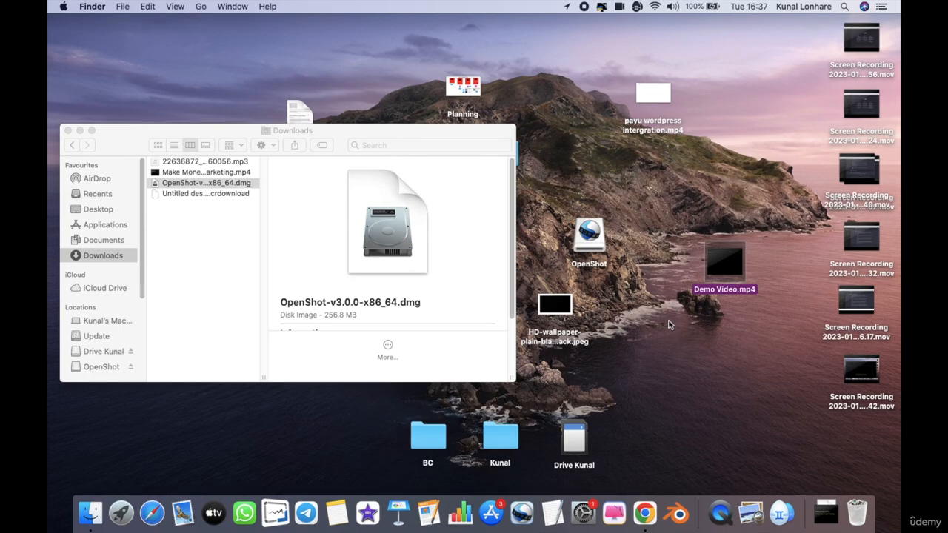
Move Make Money With Affiliate Marketing.mp4 from Downloads to the desktop and close the Finder window.
{"action": "left_click", "coordinate": [181, 174]}
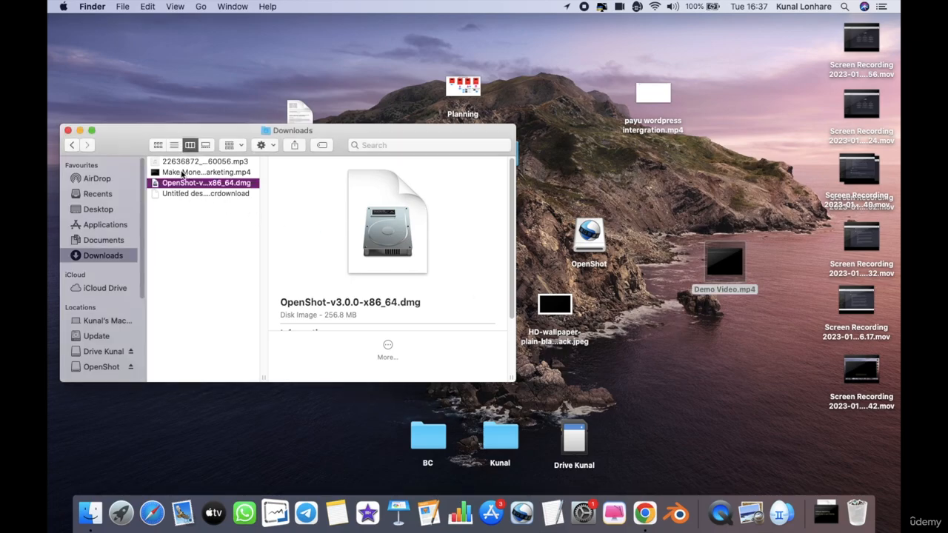
{"action": "left_click", "coordinate": [182, 174]}
{"action": "left_click_drag", "start_coordinate": [182, 174], "coordinate": [615, 159]}
{"action": "left_click", "coordinate": [66, 130]}
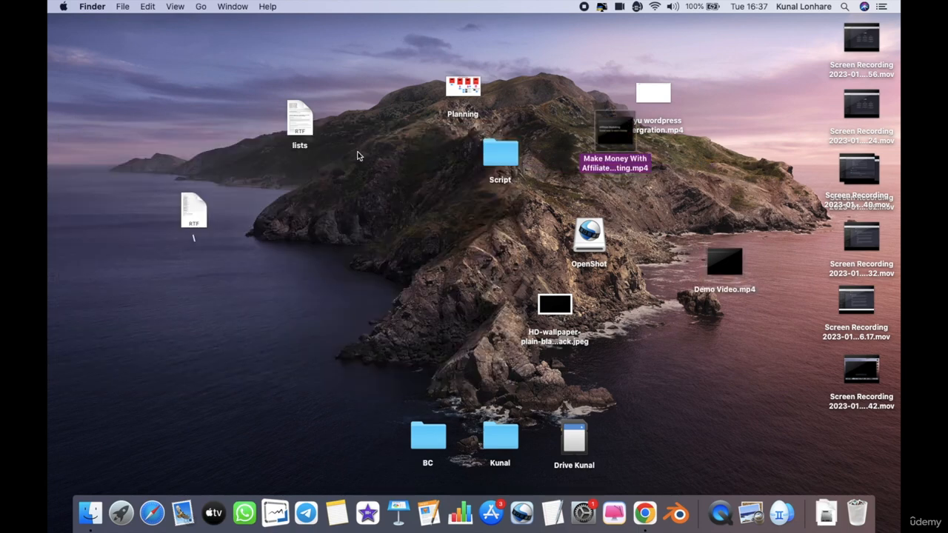
Open Make Money With Affiliate Marketing.mp4 from the desktop and play it from the start.
{"action": "double_click", "coordinate": [609, 160]}
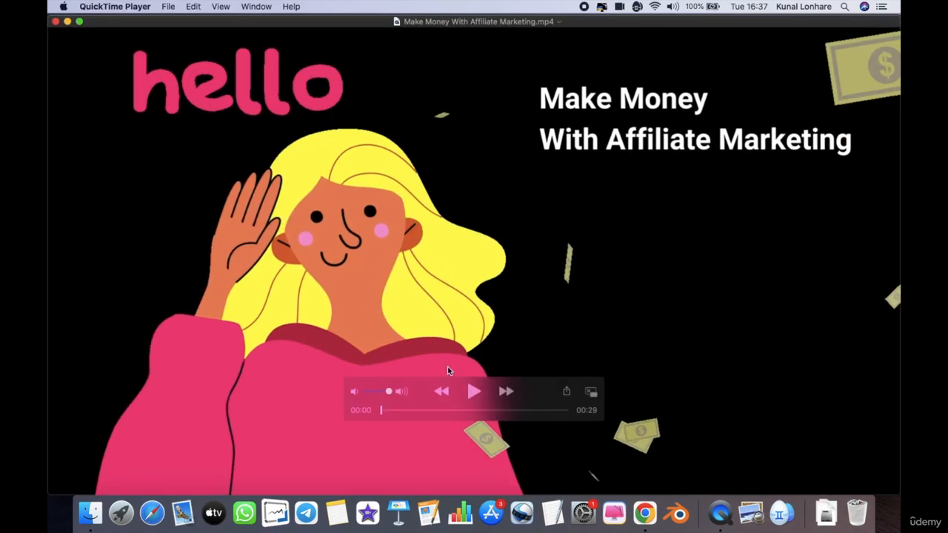
{"action": "left_click", "coordinate": [471, 393]}
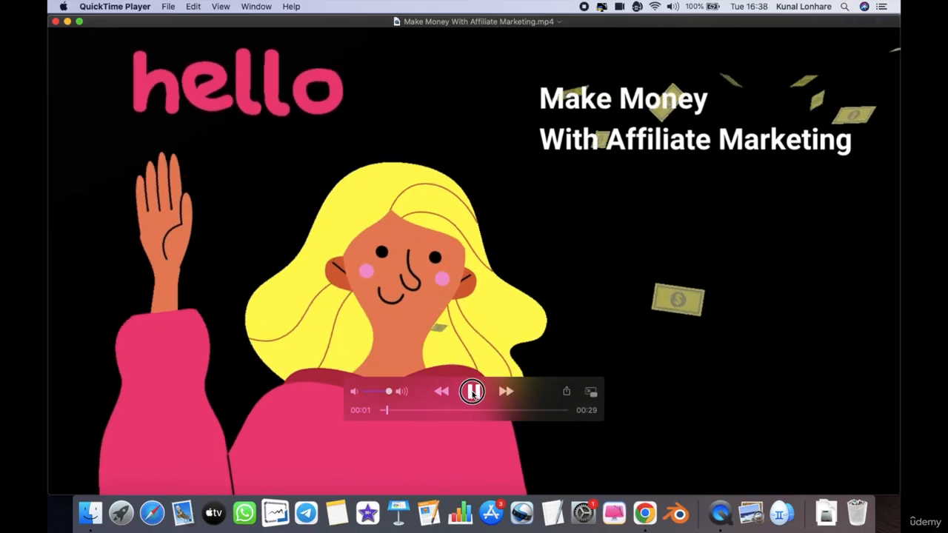